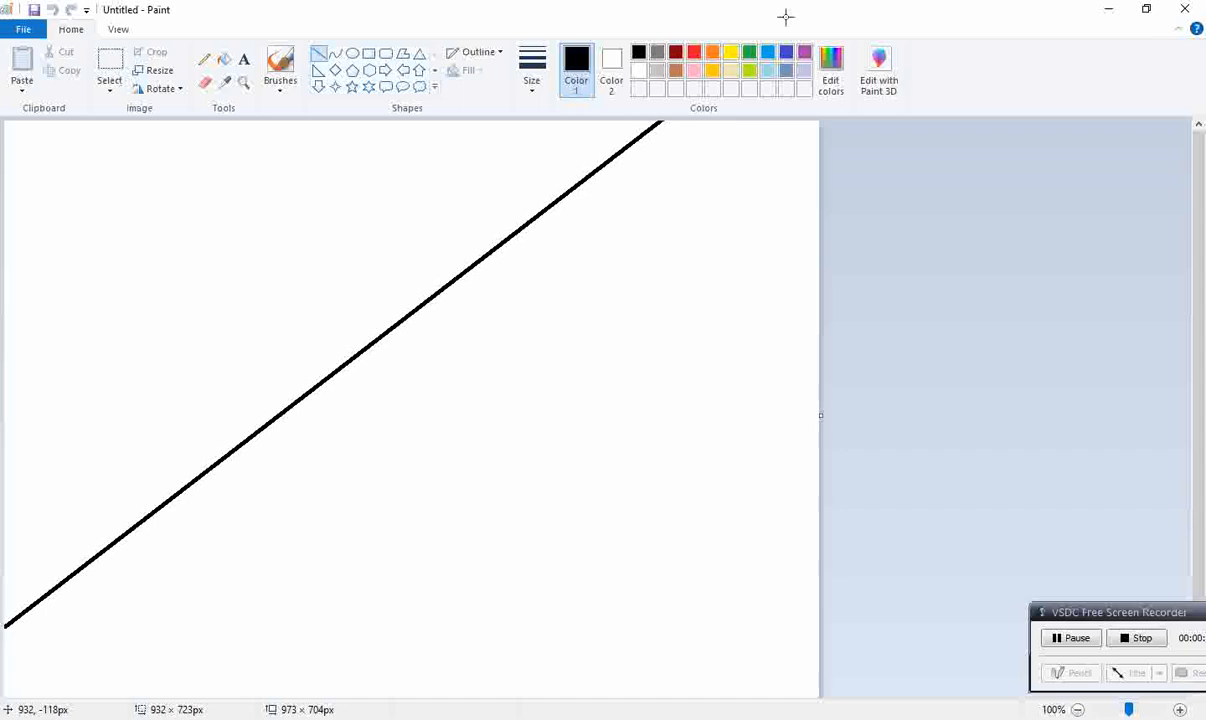
# Step: Shift the existing diagonal line toward the canvas's upper-left corner and draw two more roughly parallel black diagonal lines across the canvas
pyautogui.moveTo(444, 201); pyautogui.dragTo(249, 314)
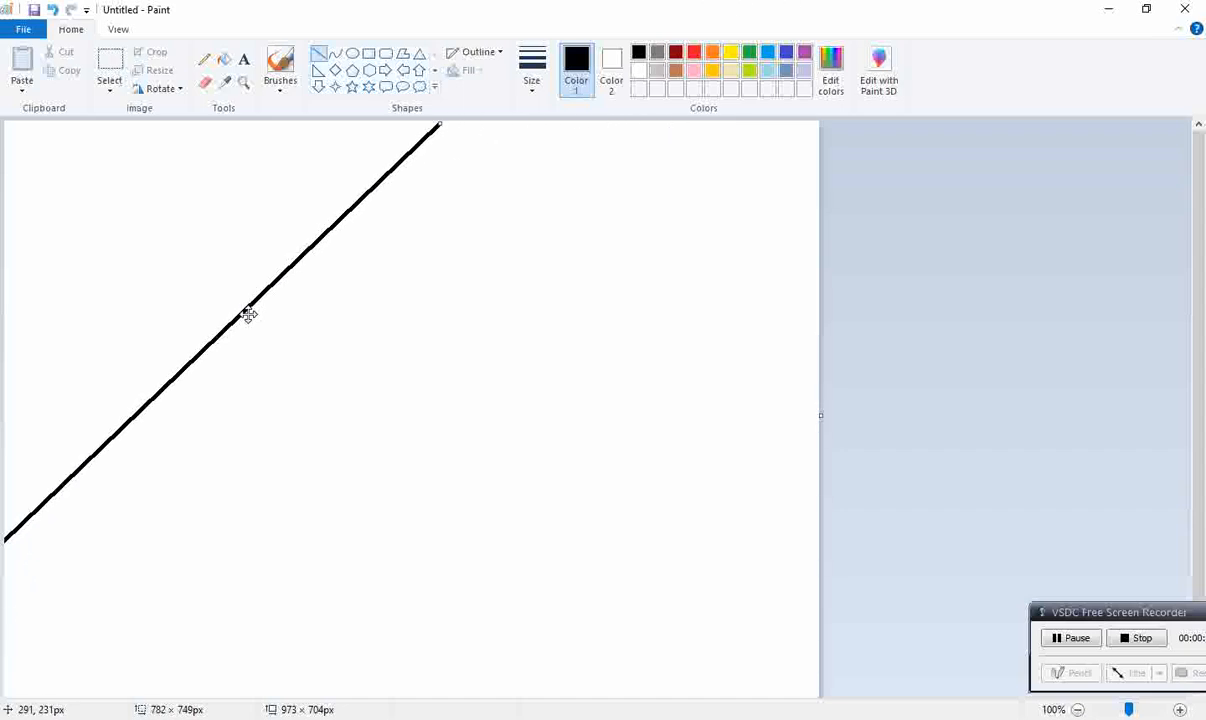
pyautogui.click(1041, 358)
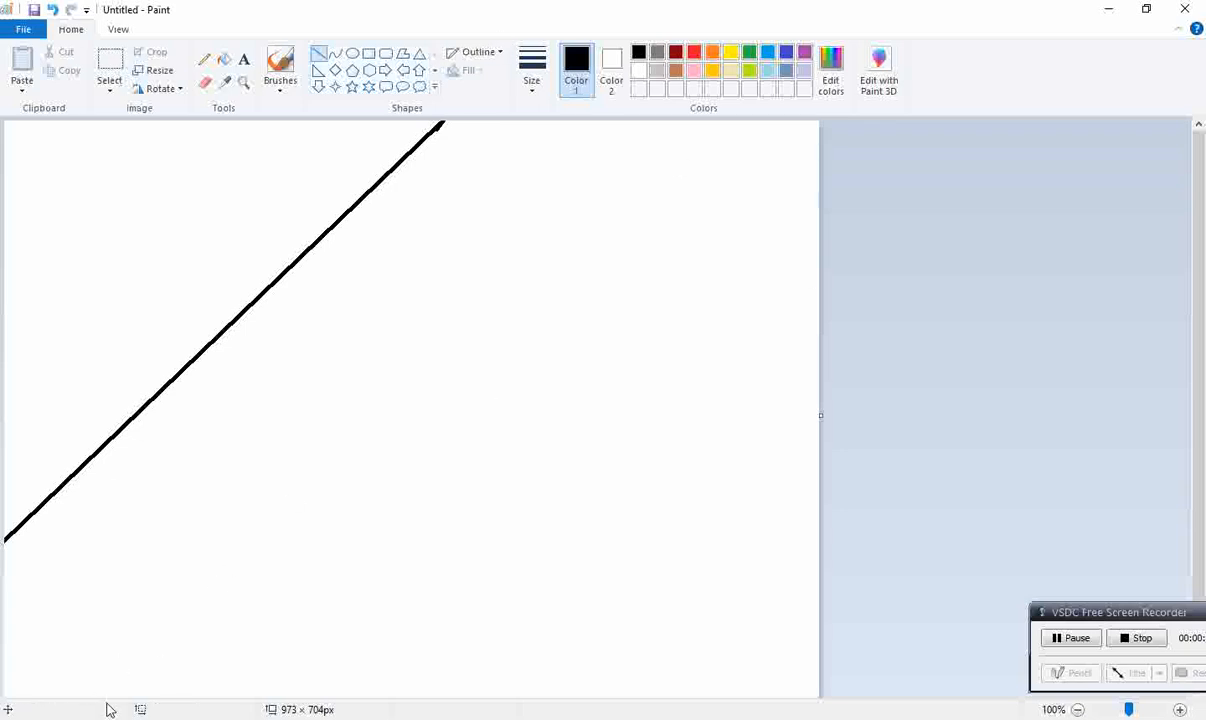
pyautogui.moveTo(101, 694)
pyautogui.mouseDown()
pyautogui.moveTo(1097, 2)
pyautogui.moveTo(802, 15)
pyautogui.mouseUp()
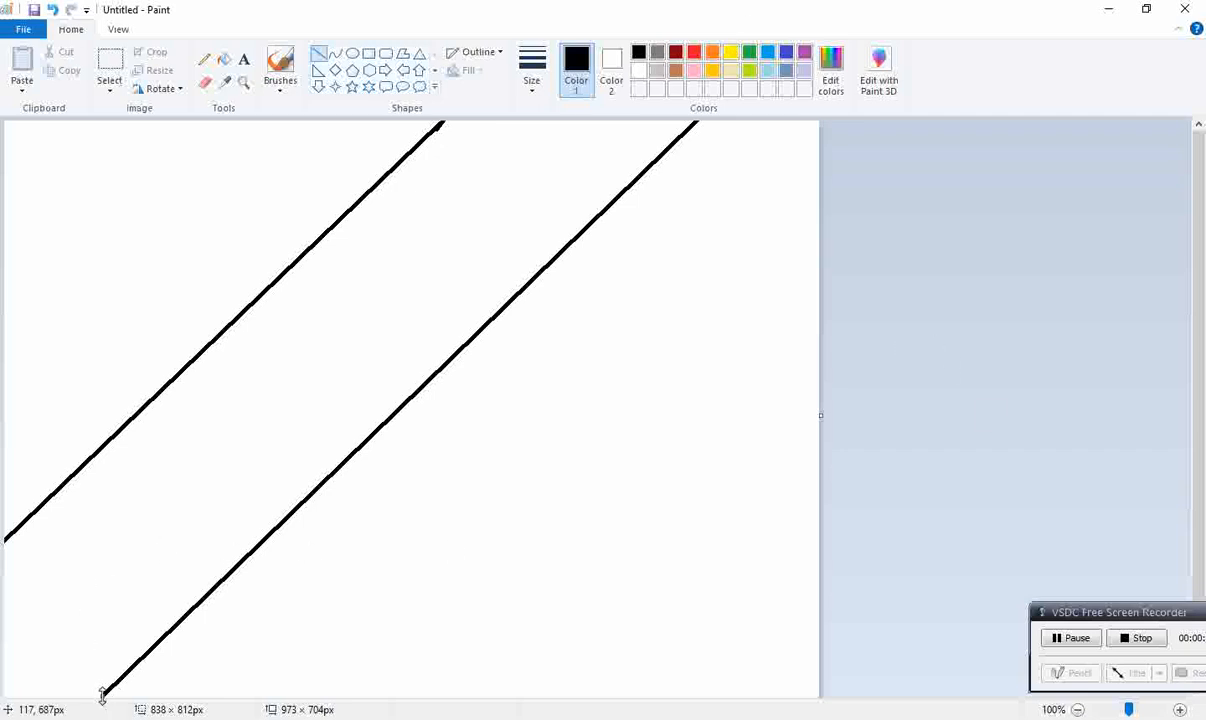
pyautogui.moveTo(101, 694); pyautogui.dragTo(64, 697)
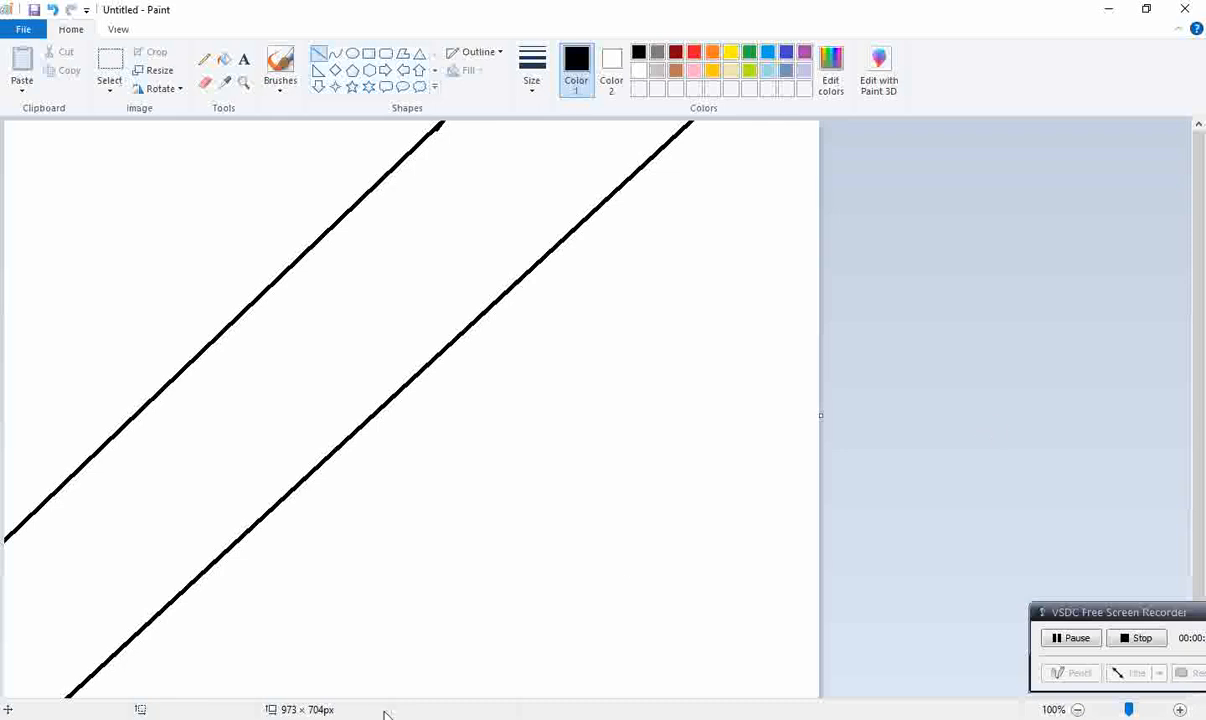
pyautogui.moveTo(390, 696)
pyautogui.mouseDown()
pyautogui.moveTo(738, 455)
pyautogui.moveTo(956, 131)
pyautogui.mouseUp()
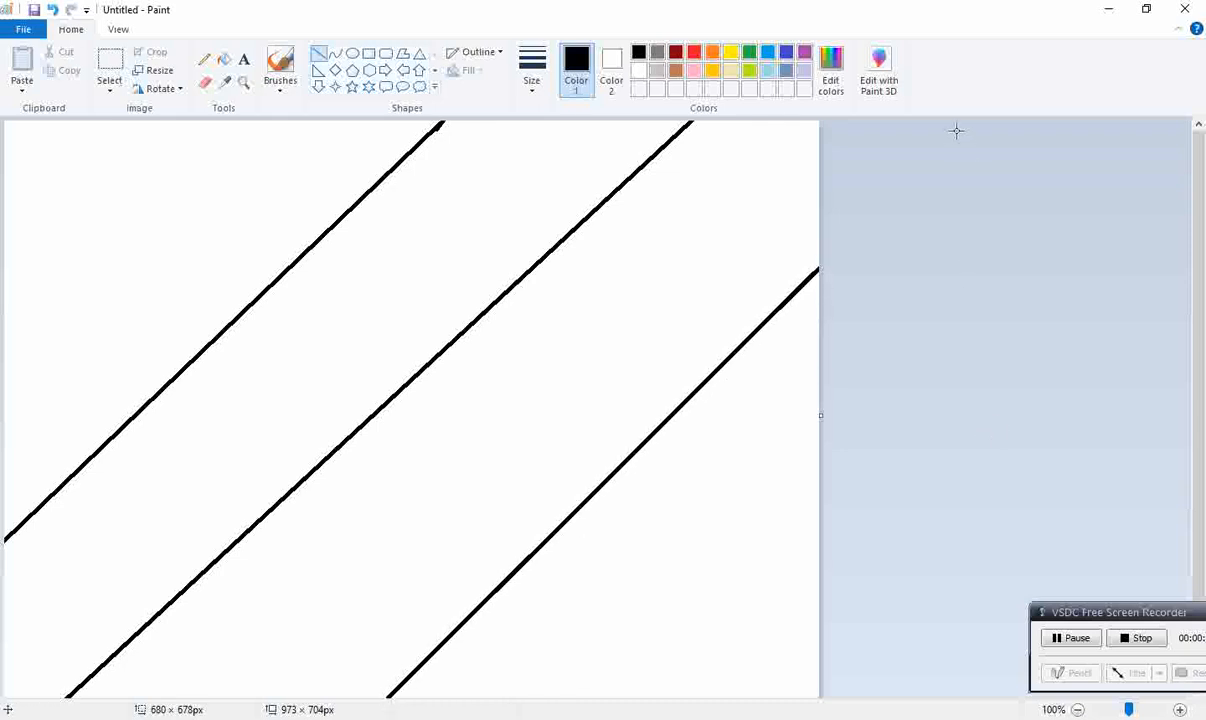
# Step: Fill the upper-left corner area with black and the adjacent diagonal band with bright green (Red 0, Green 255, Blue 64)
pyautogui.click(224, 60)
pyautogui.click(190, 160)
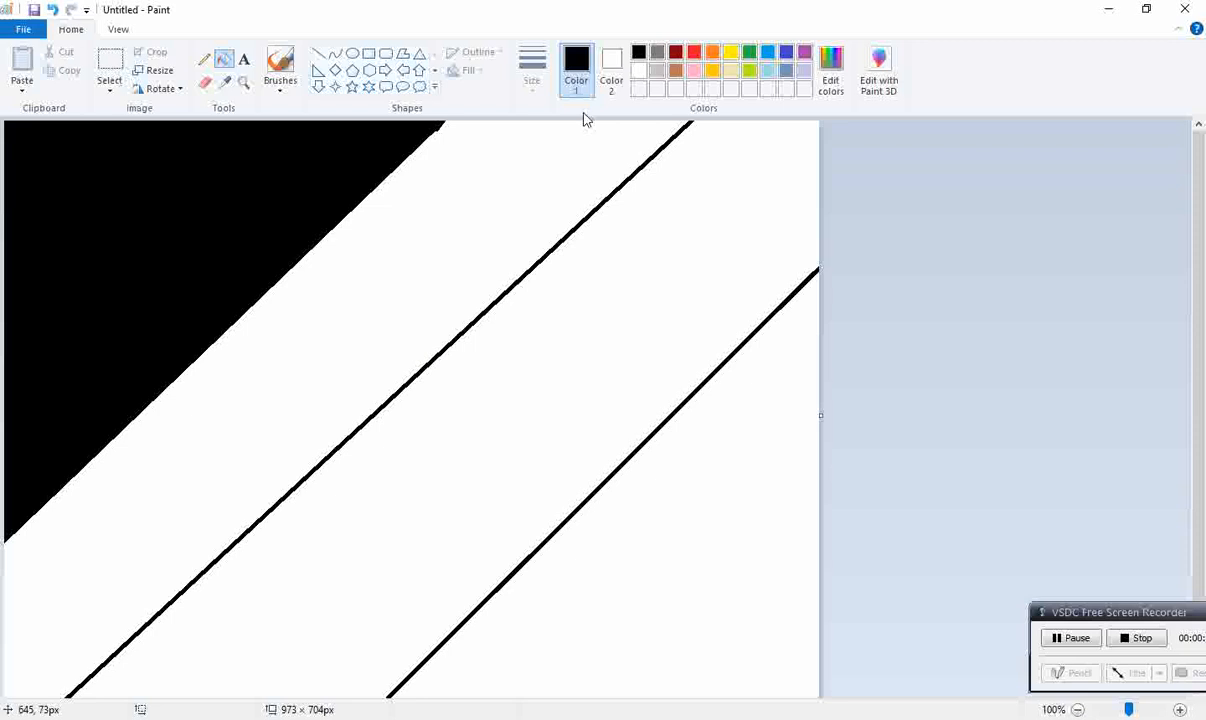
pyautogui.click(831, 70)
pyautogui.click(494, 293)
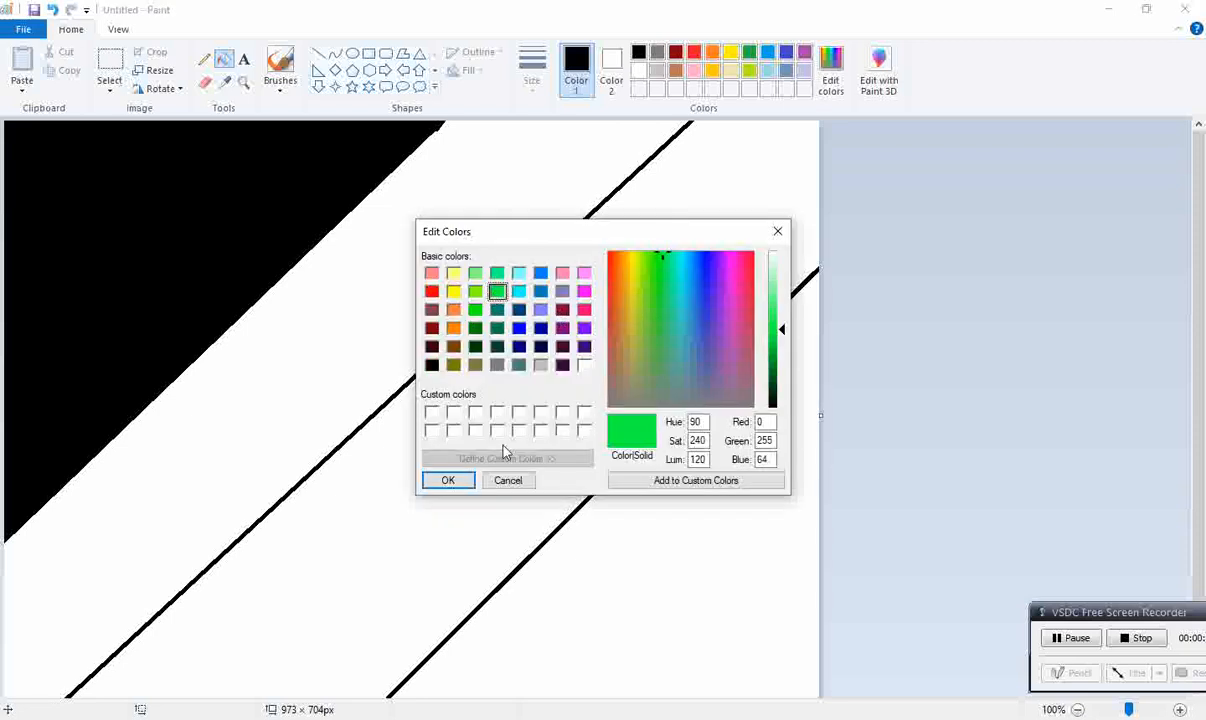
pyautogui.click(452, 480)
pyautogui.click(363, 307)
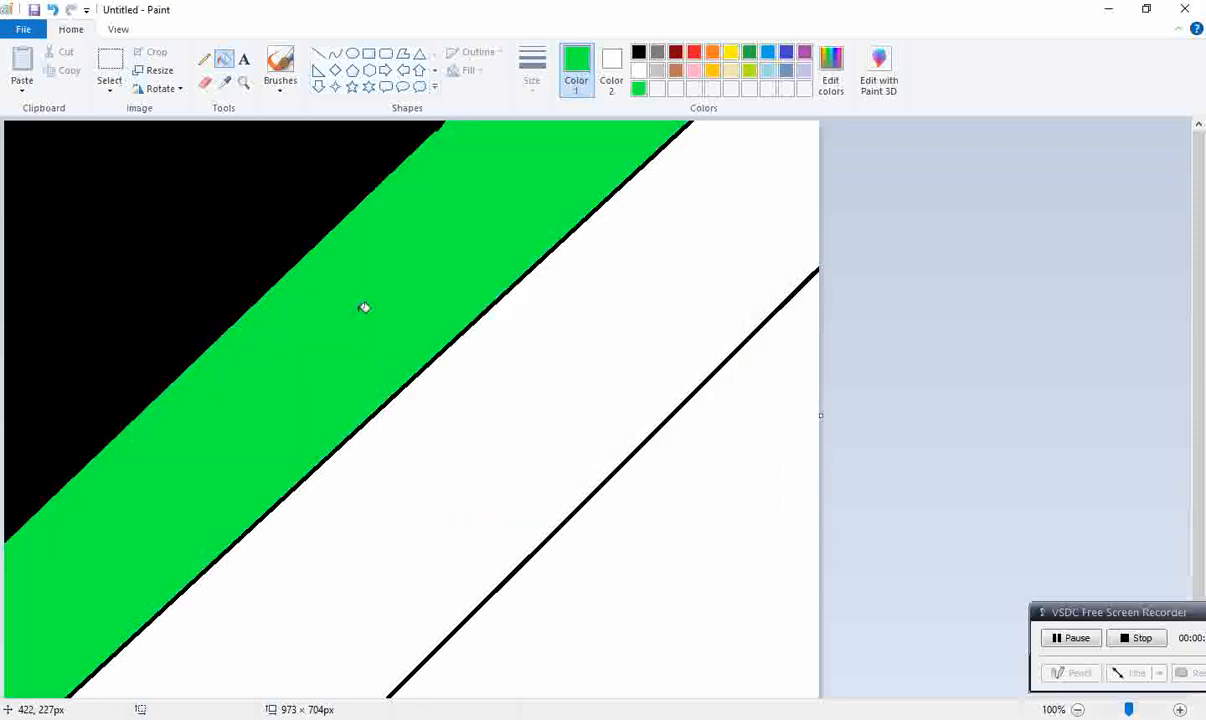
# Step: Lighten the green to a luminance of 150 and fill the area beyond the second diagonal line with it
pyautogui.click(833, 72)
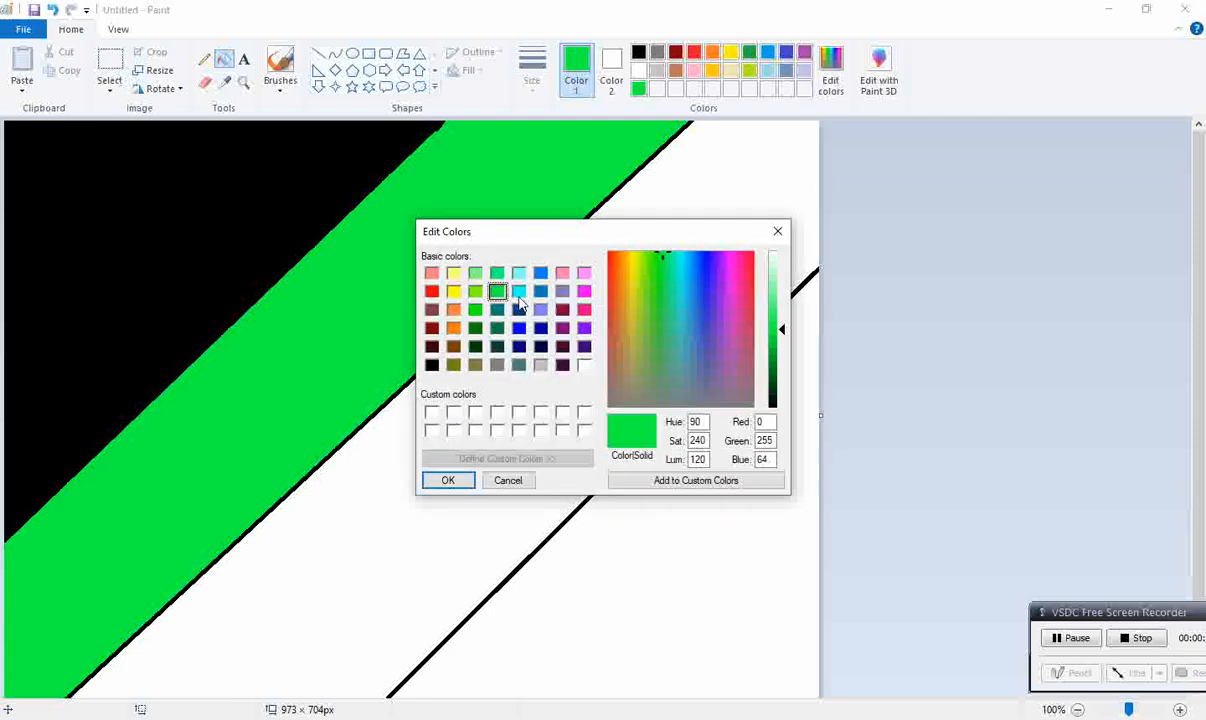
pyautogui.moveTo(781, 331); pyautogui.dragTo(781, 313)
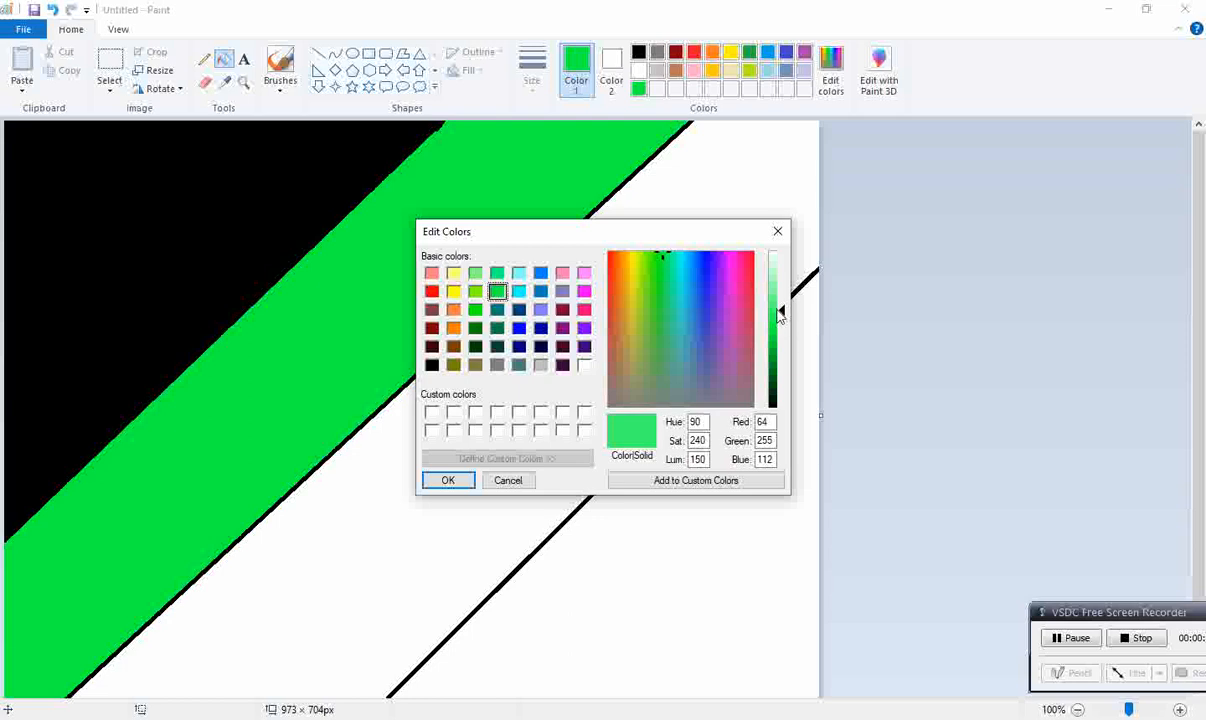
pyautogui.click(450, 481)
pyautogui.click(471, 514)
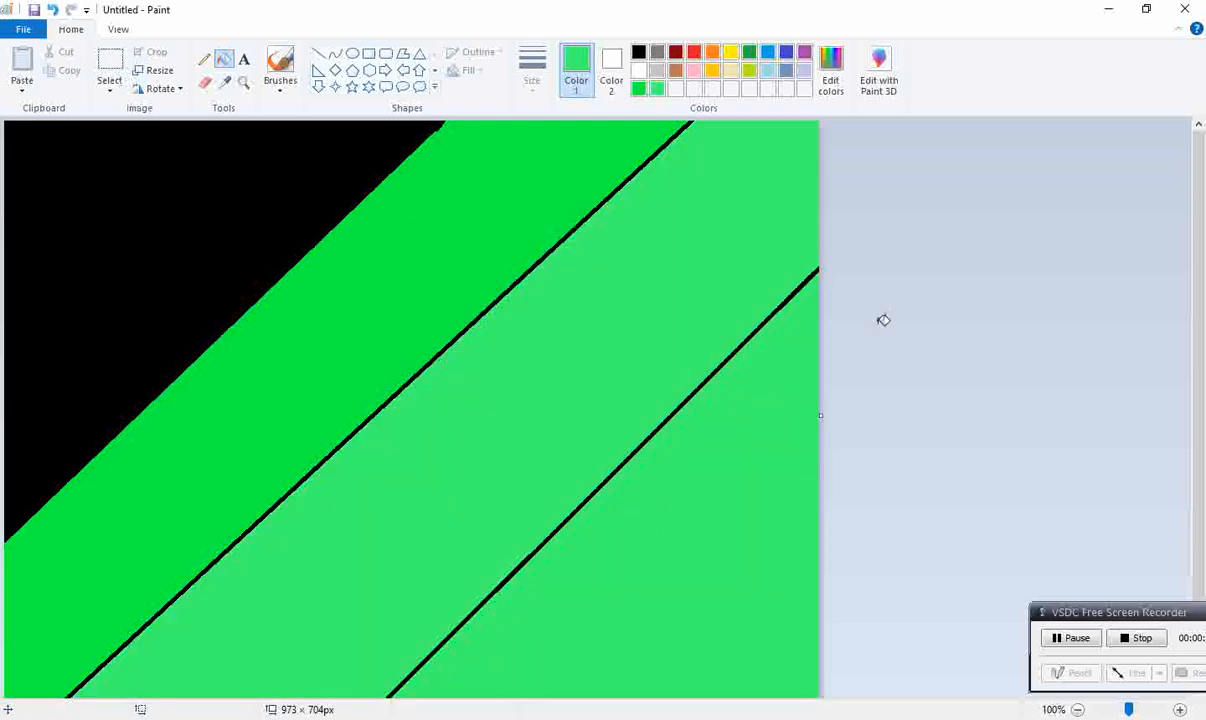
# Step: Draw a light green line along the third diagonal line and refill the two light green areas with white
pyautogui.click(319, 54)
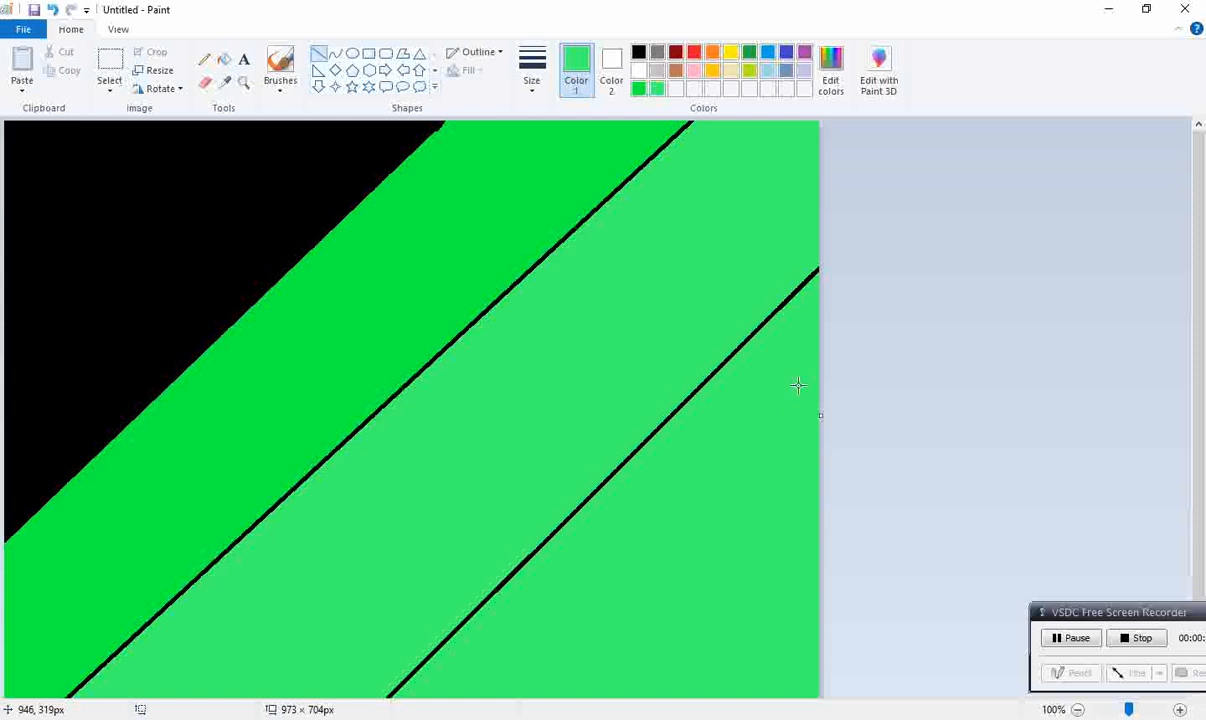
pyautogui.moveTo(816, 270); pyautogui.dragTo(377, 698)
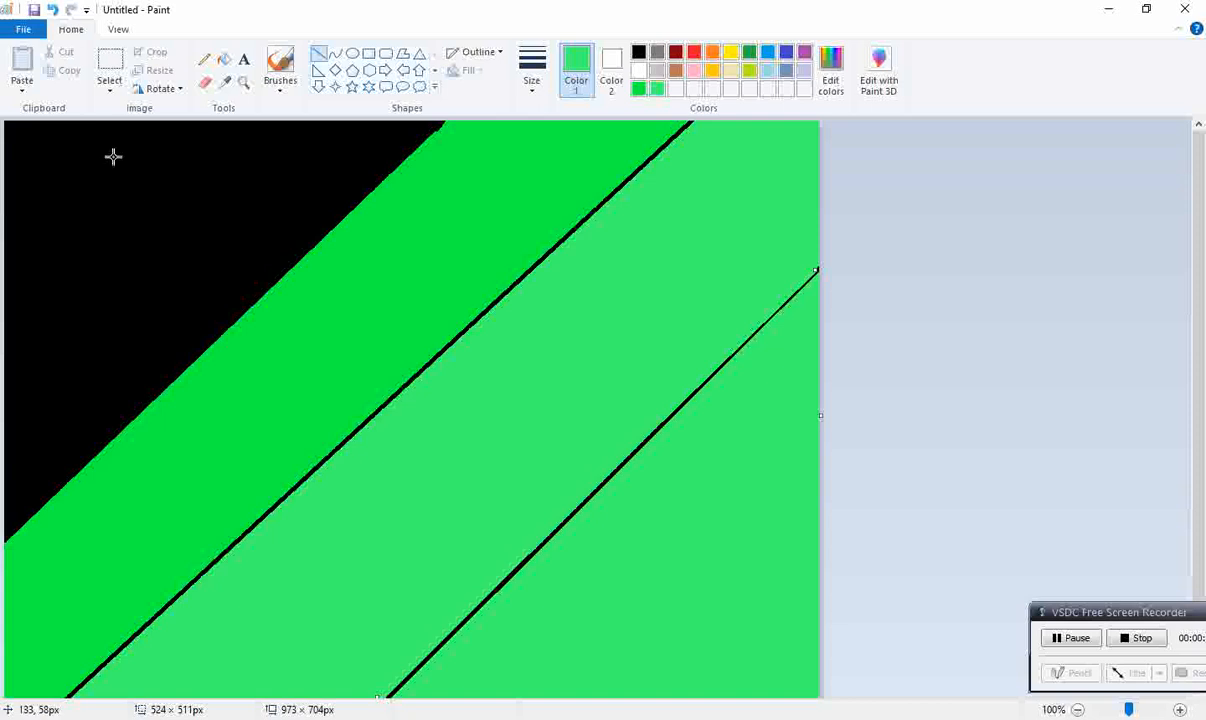
pyautogui.click(224, 59)
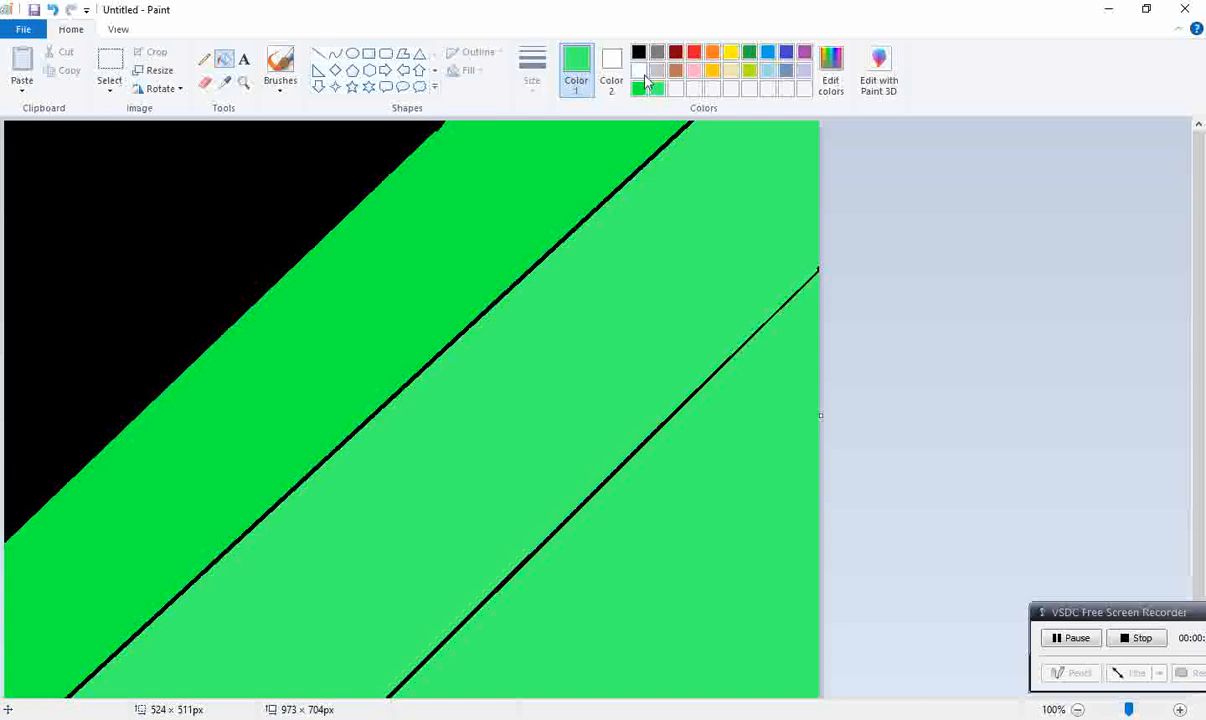
pyautogui.click(638, 70)
pyautogui.click(760, 528)
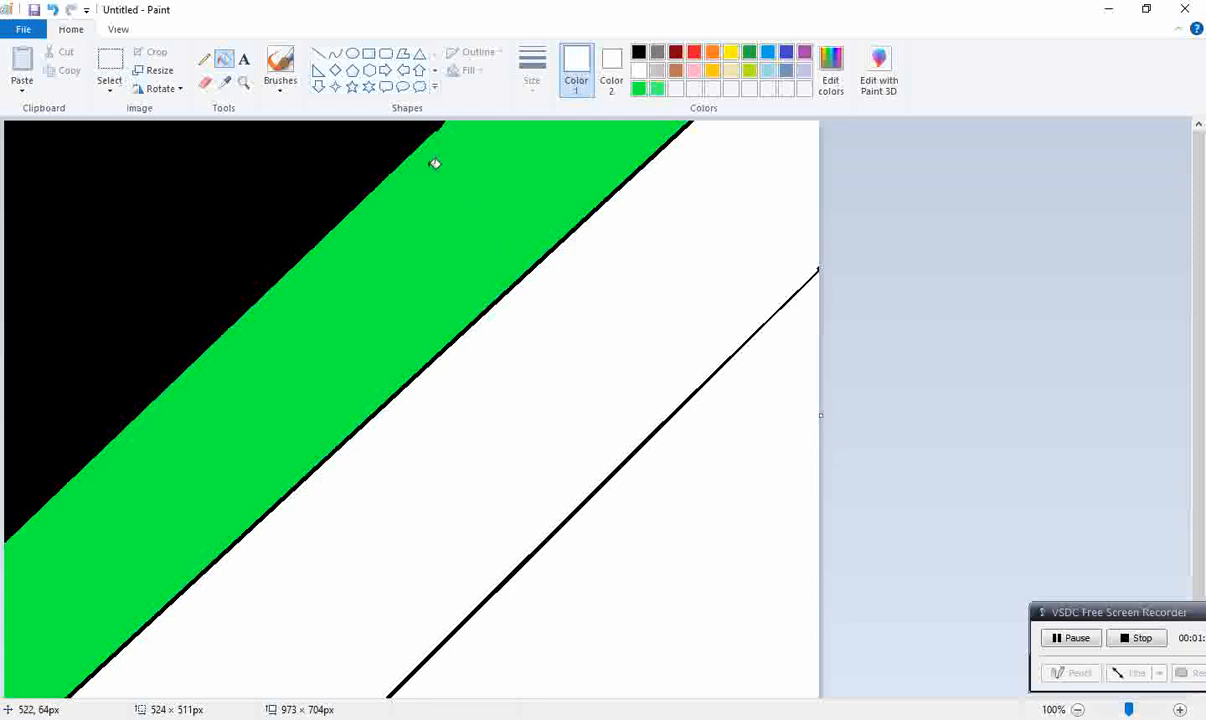
# Step: Draw a black diagonal line and move it onto the third diagonal line
pyautogui.click(318, 53)
pyautogui.moveTo(385, 696); pyautogui.dragTo(901, 133)
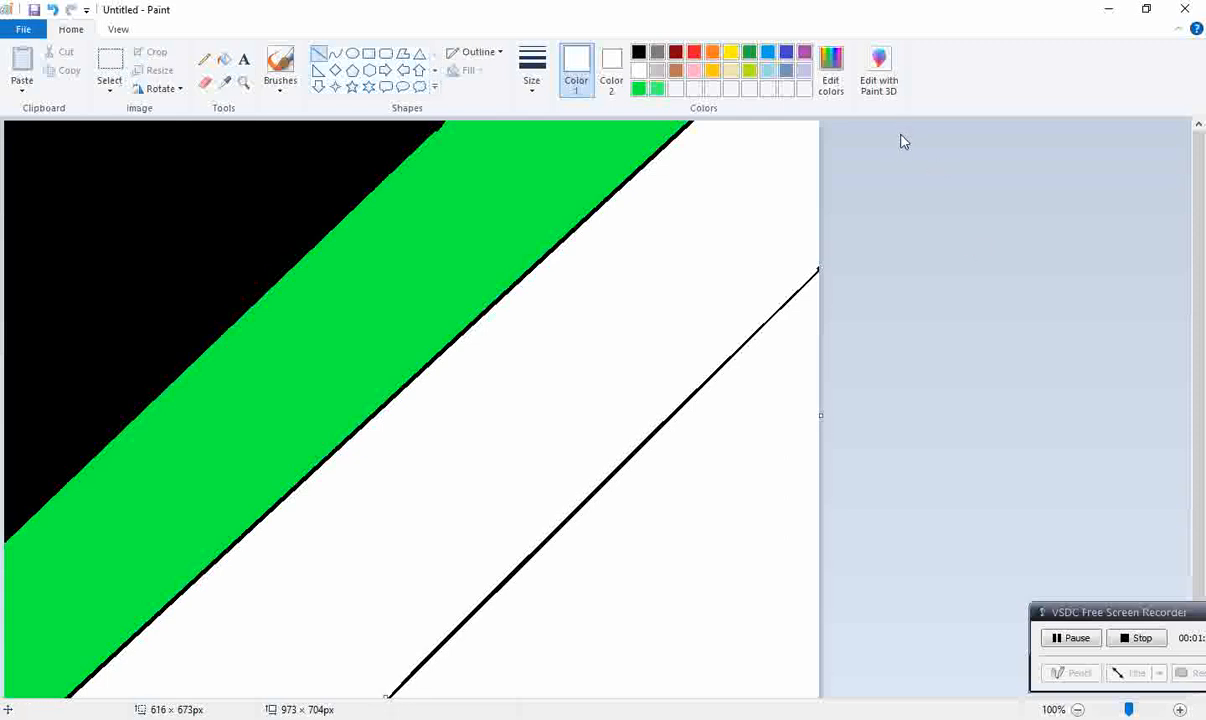
pyautogui.click(638, 51)
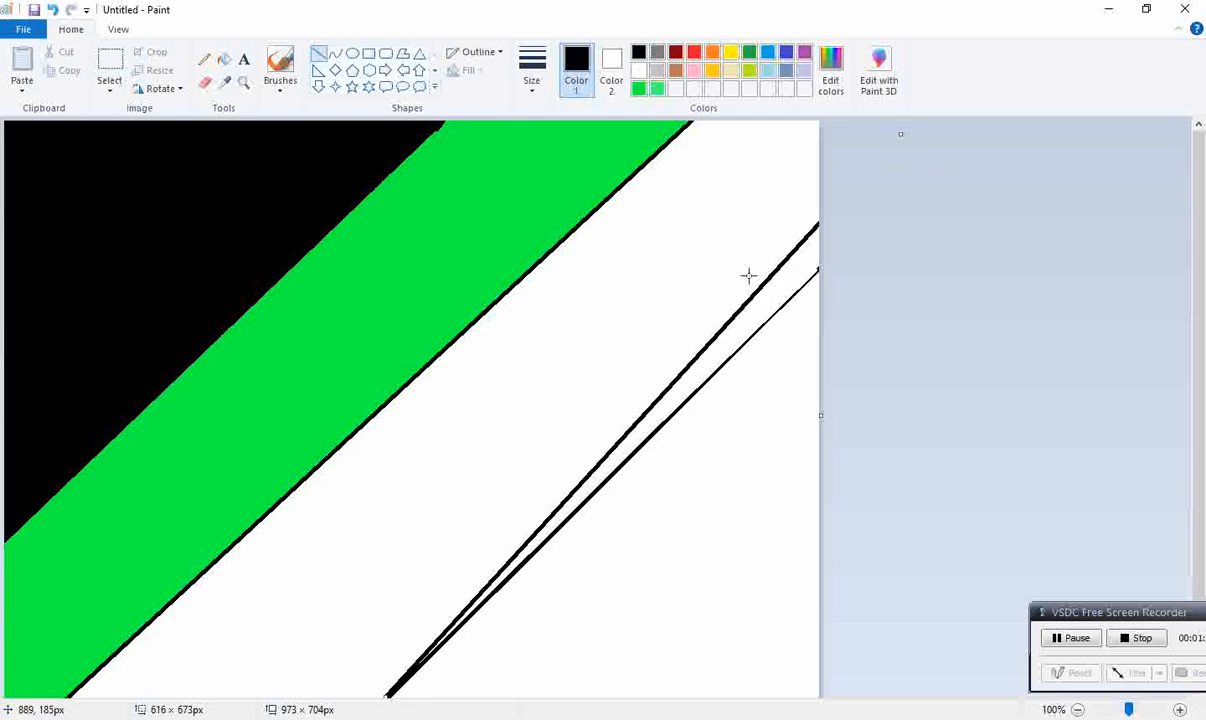
pyautogui.moveTo(756, 283); pyautogui.dragTo(740, 334)
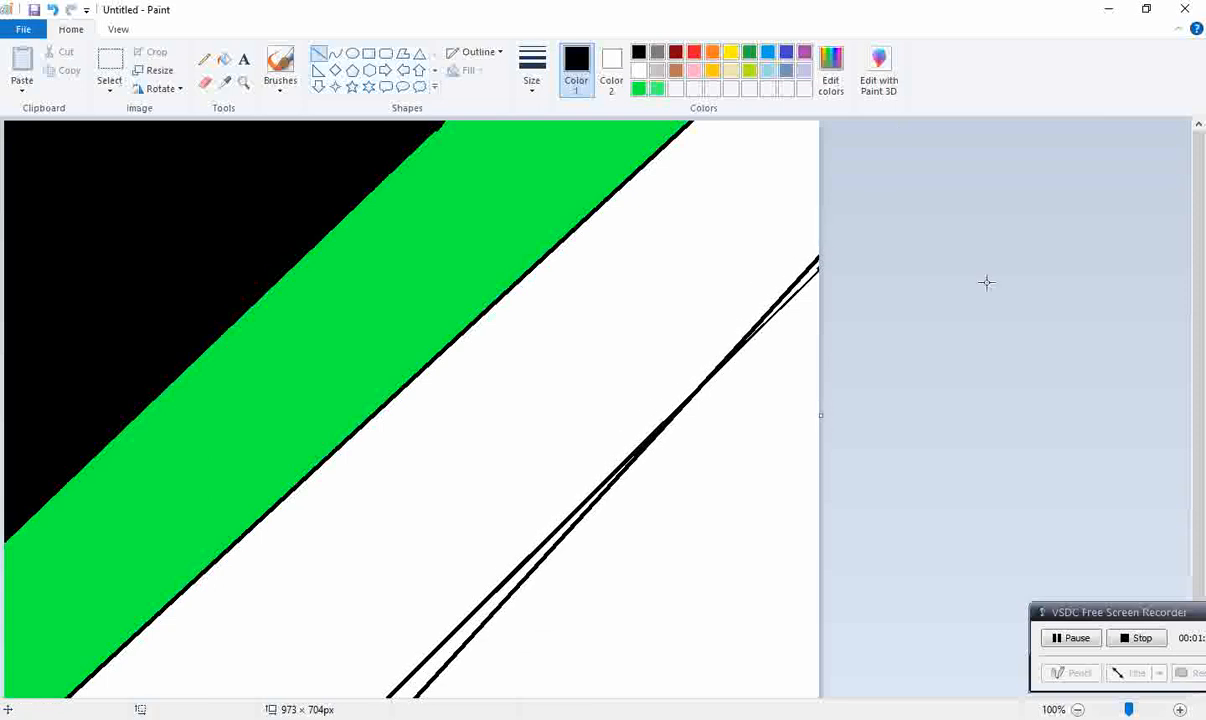
# Step: Fill the white band between the second and third diagonal lines with the light green custom color
pyautogui.click(223, 59)
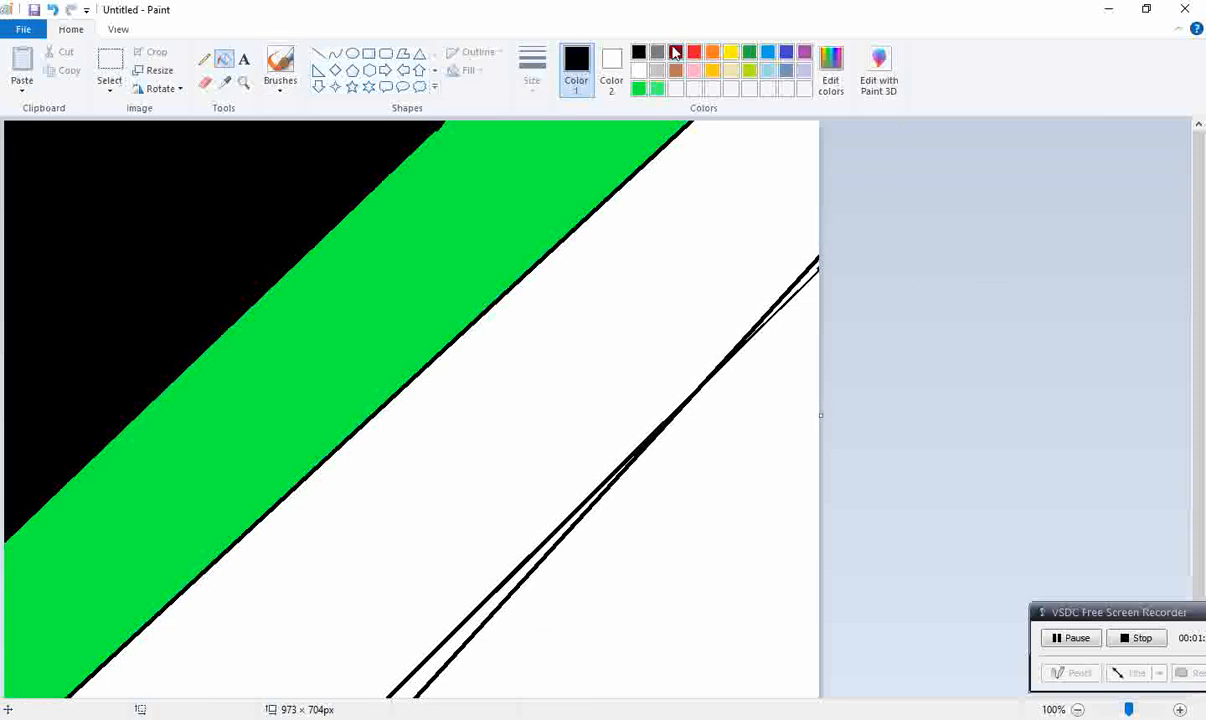
pyautogui.click(656, 88)
pyautogui.click(660, 205)
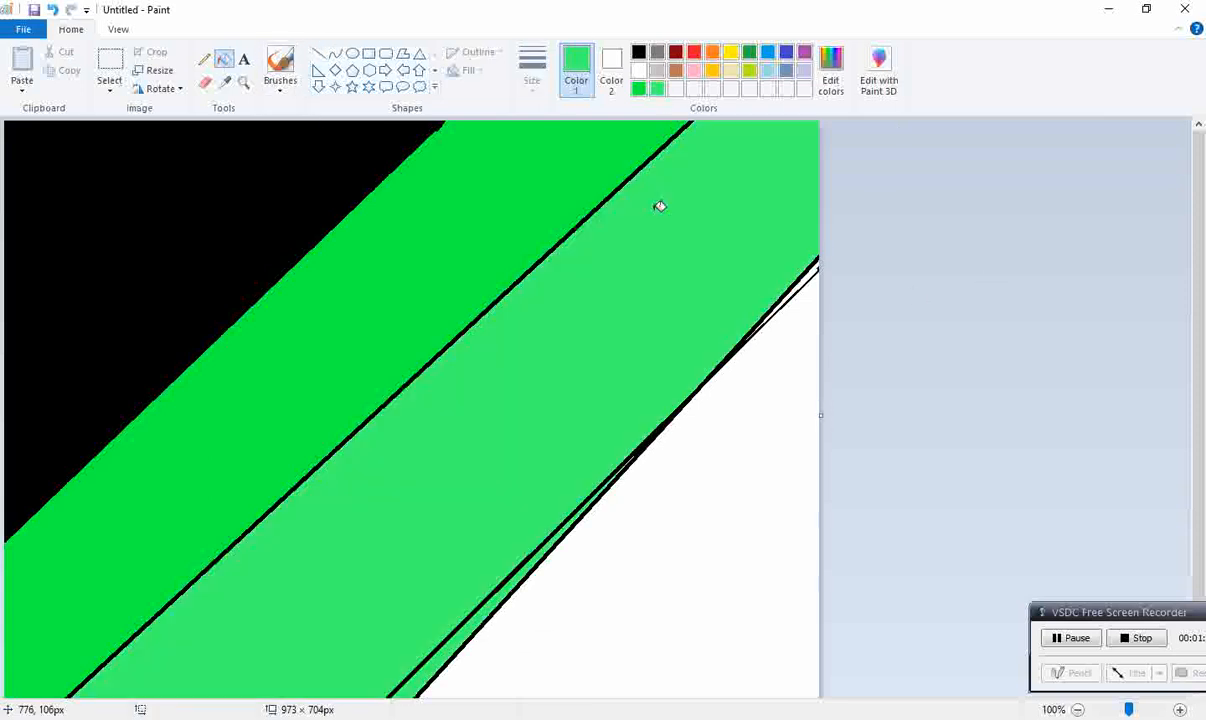
# Step: Resize the picture to 1 pixel wide without maintaining the aspect ratio
pyautogui.click(152, 70)
pyautogui.click(195, 131)
pyautogui.doubleClick(202, 160)
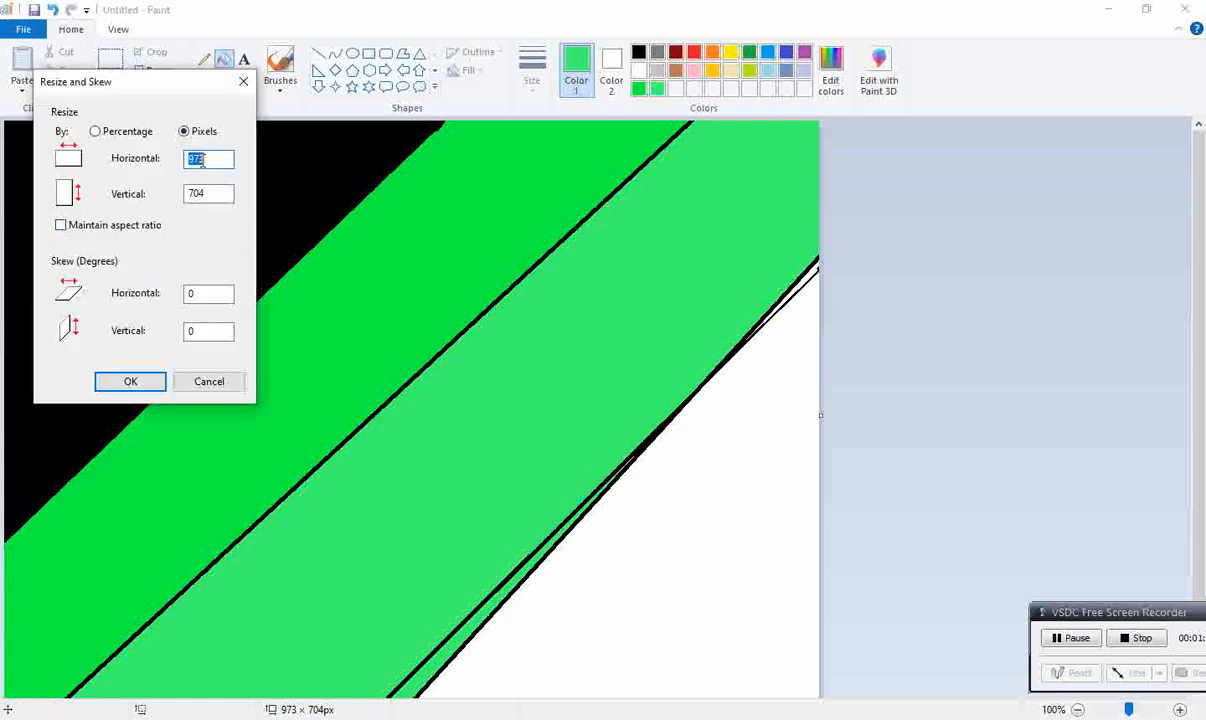
pyautogui.write('1')
pyautogui.press('Return')
# Step: Resize the picture to 1100 pixels wide with the aspect ratio unlocked, keeping the height at 704 pixels
pyautogui.click(145, 72)
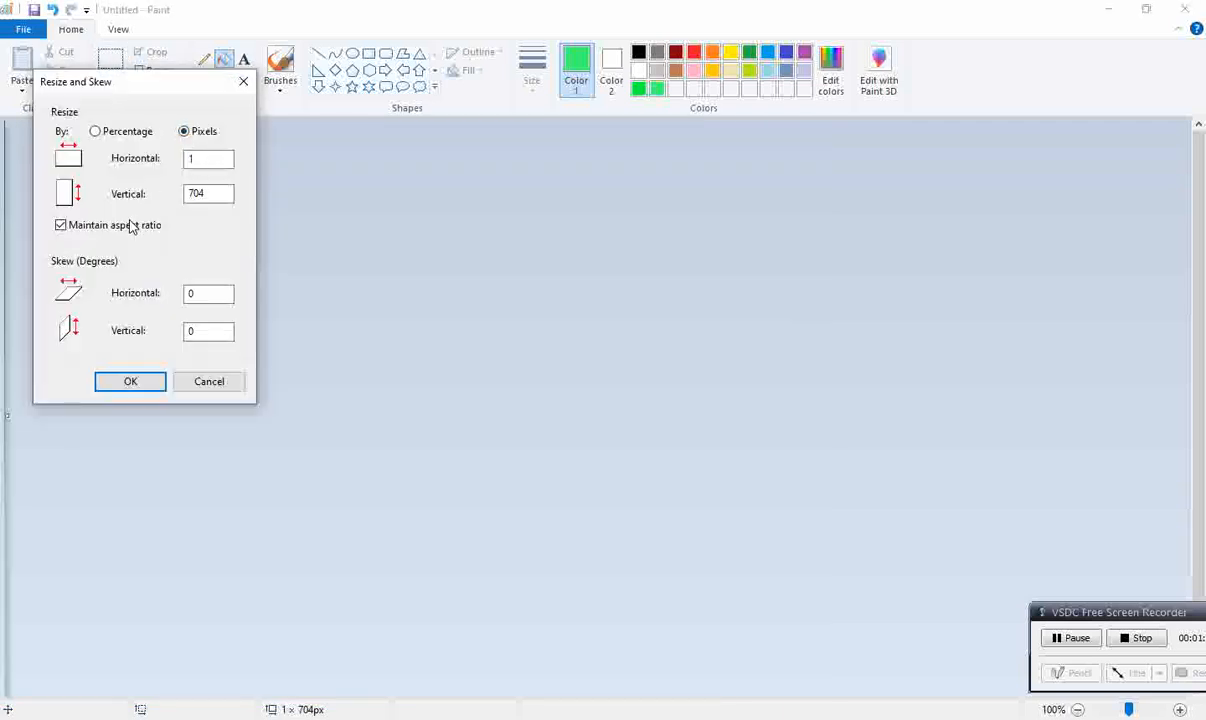
pyautogui.doubleClick(191, 162)
pyautogui.write('1100')
pyautogui.click(153, 380)
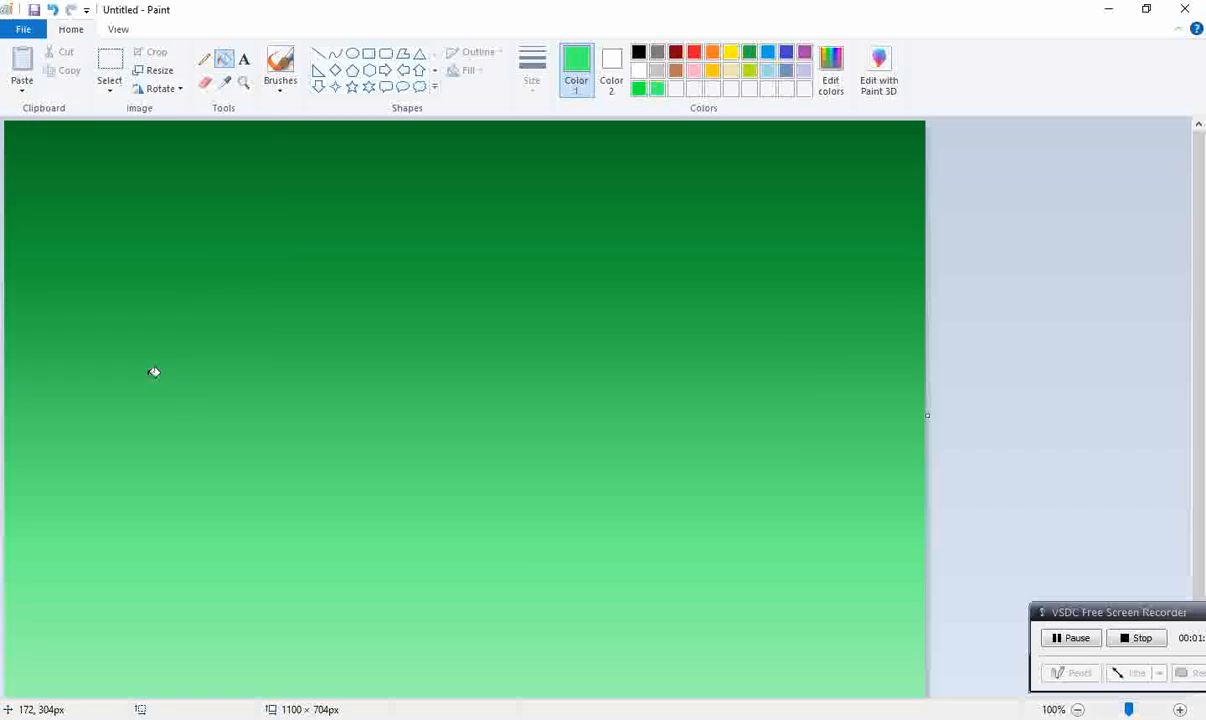
# Step: Put the whole gradient on the clipboard by cutting it, and undo the cut to restore it on the canvas
pyautogui.click(110, 86)
pyautogui.click(164, 187)
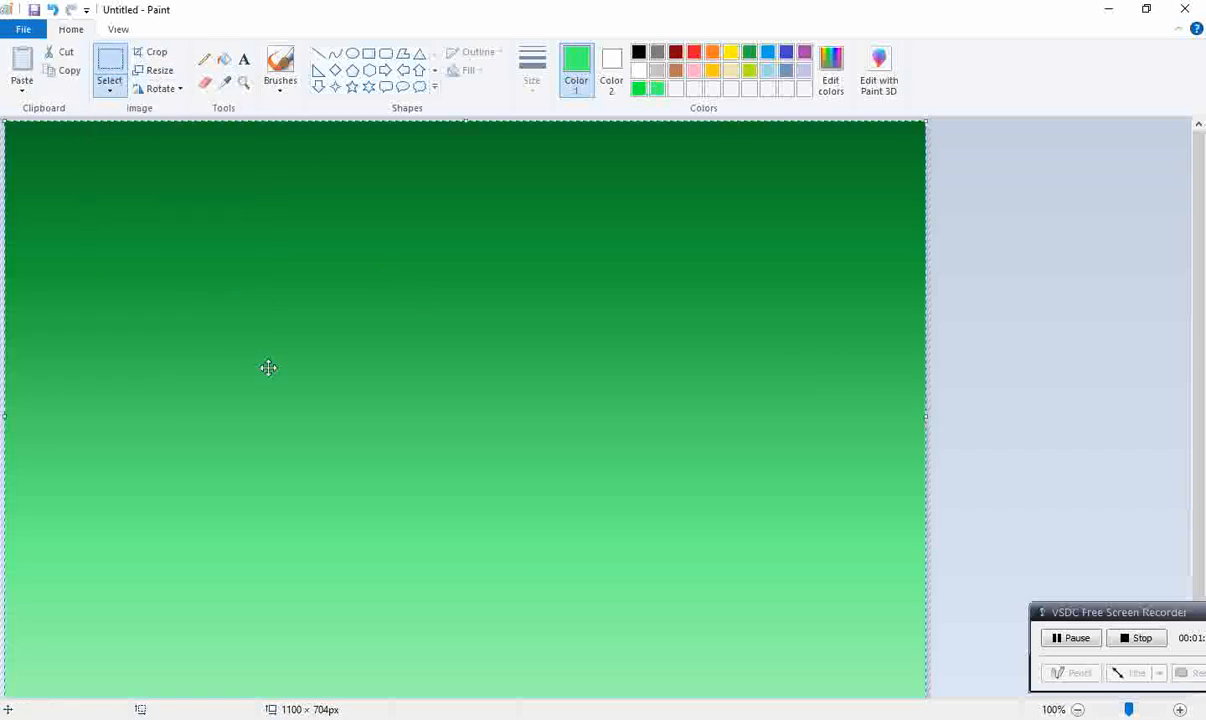
pyautogui.press('Delete')
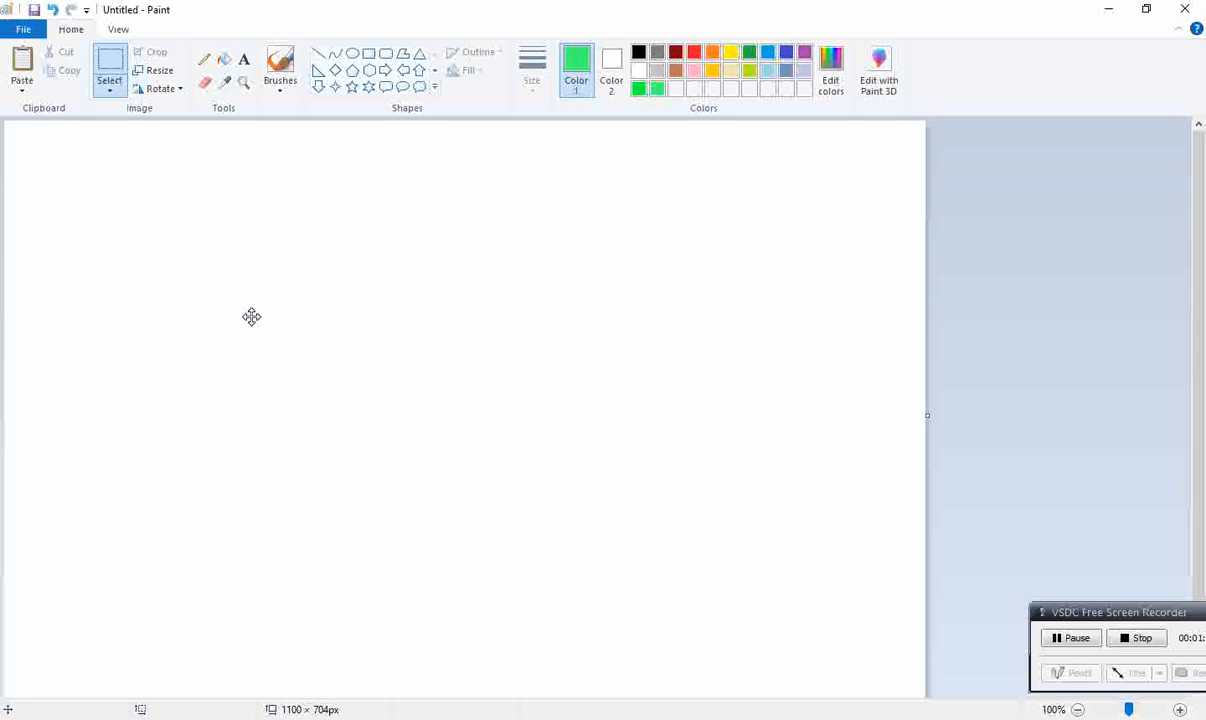
pyautogui.click(53, 10)
# Step: Select the whole gradient and squeeze it vertically so it covers slightly more than the upper half of the canvas
pyautogui.click(110, 92)
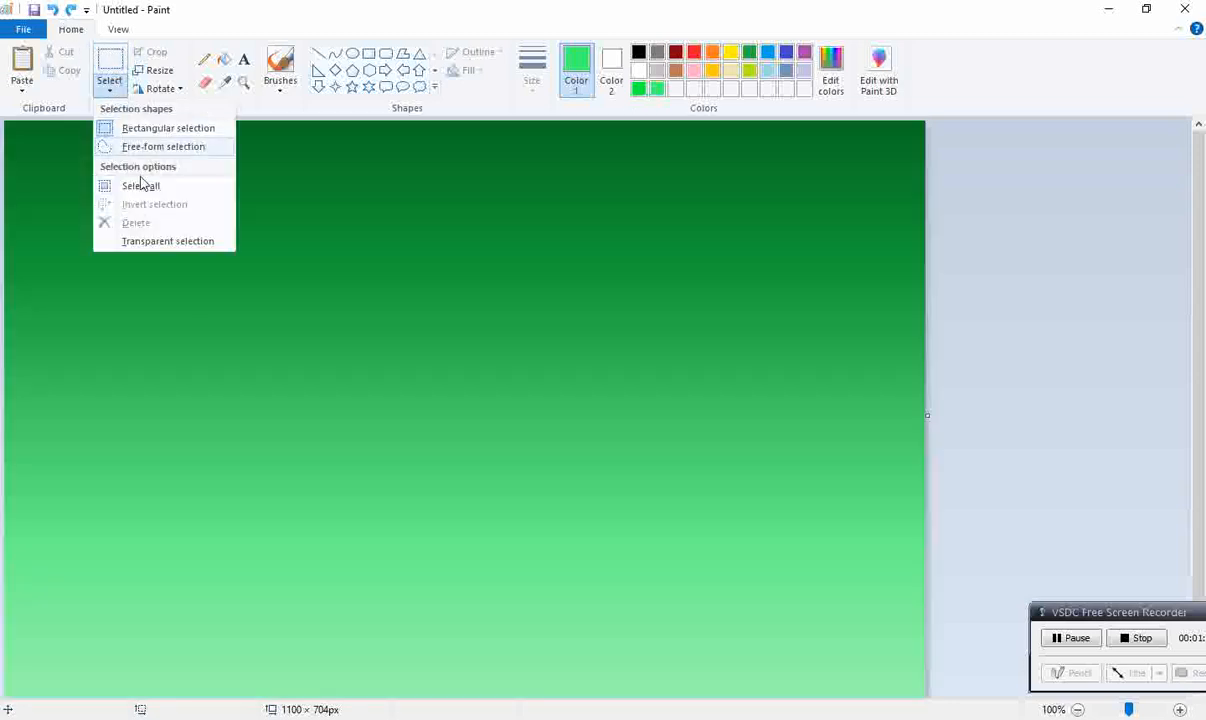
pyautogui.click(142, 180)
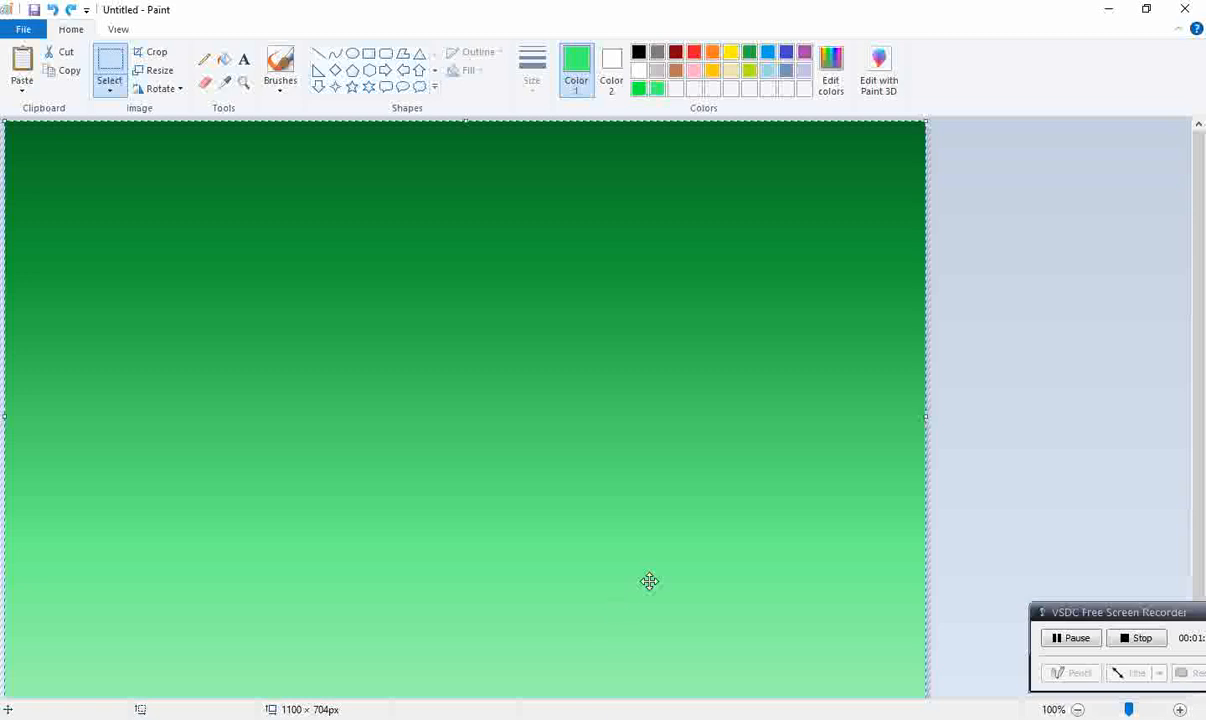
pyautogui.scroll(-1, 869, 541)
pyautogui.moveTo(471, 691); pyautogui.dragTo(533, 358)
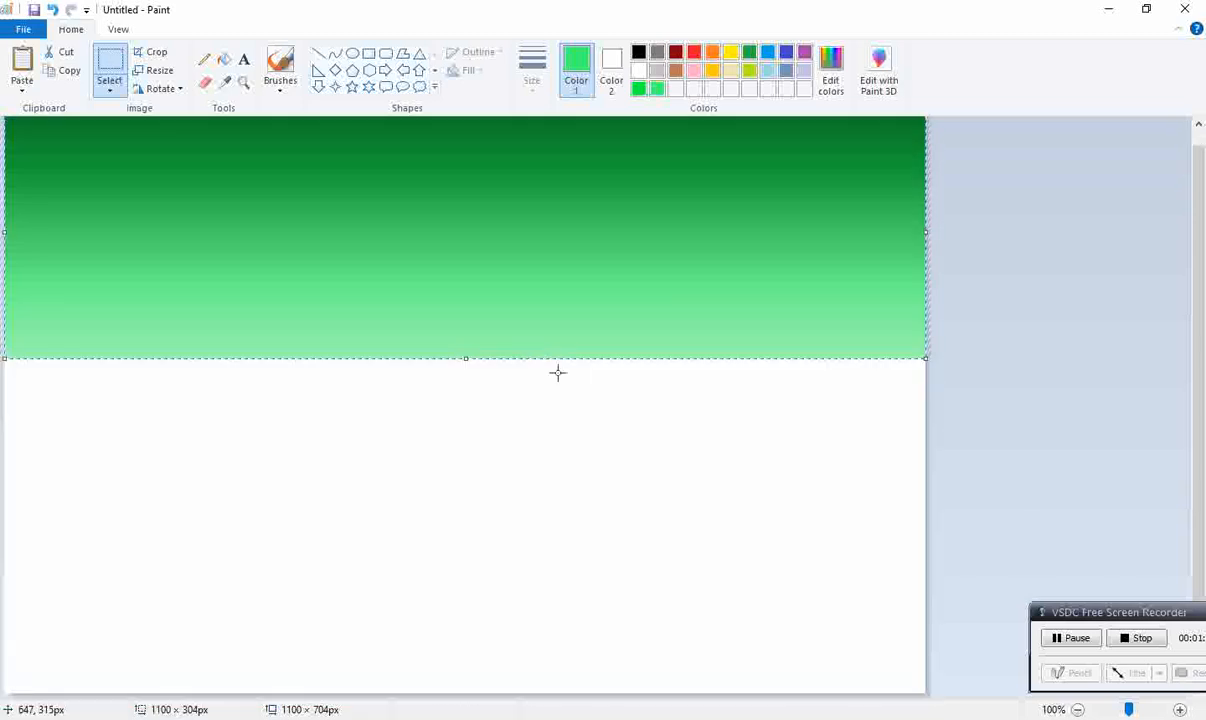
pyautogui.scroll(1, 985, 402)
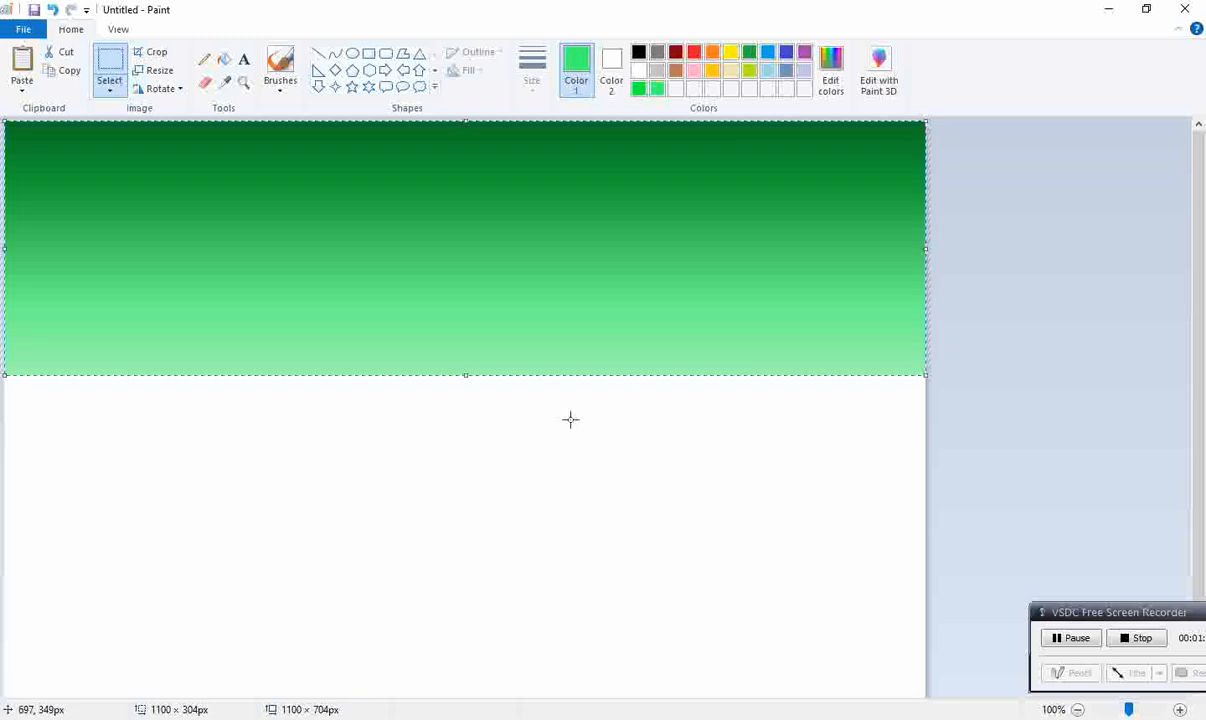
pyautogui.moveTo(465, 376); pyautogui.dragTo(466, 460)
pyautogui.click(1012, 431)
# Step: Shorten the canvas to 670 px high, paste the copied gradient and squeeze its upper edge down to just below the first gradient
pyautogui.scroll(-1, 900, 615)
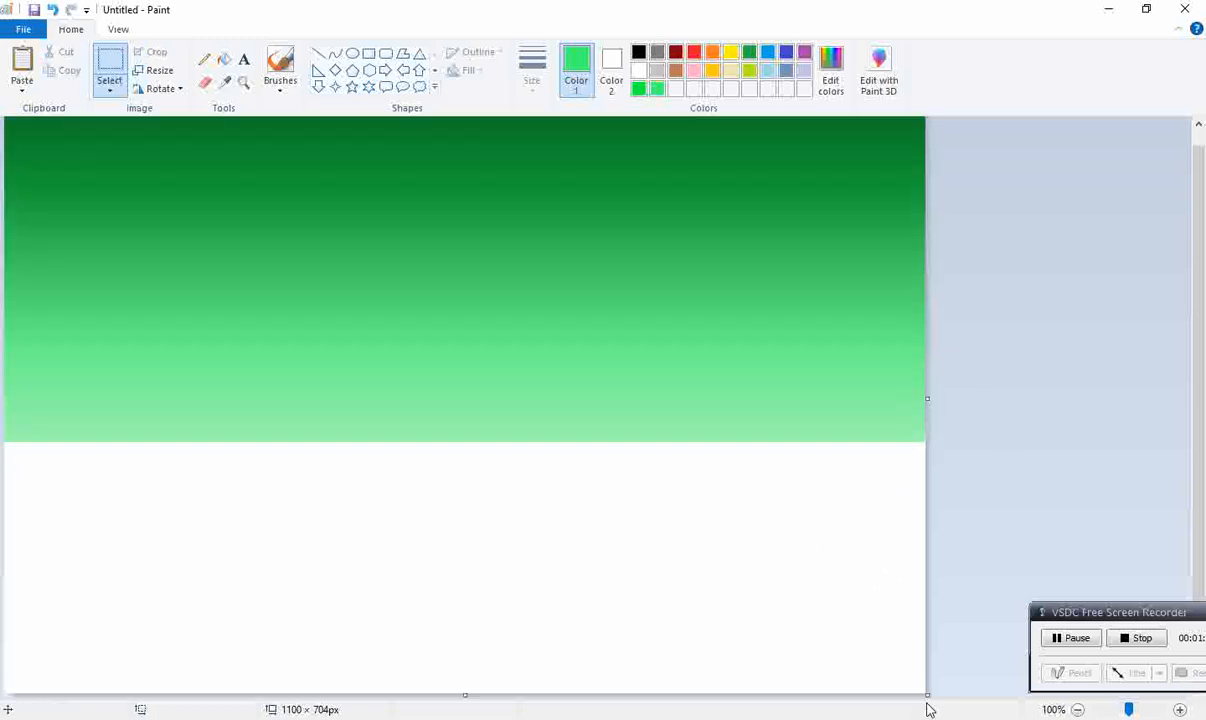
pyautogui.moveTo(464, 693)
pyautogui.mouseDown()
pyautogui.moveTo(464, 595)
pyautogui.moveTo(463, 681)
pyautogui.mouseUp()
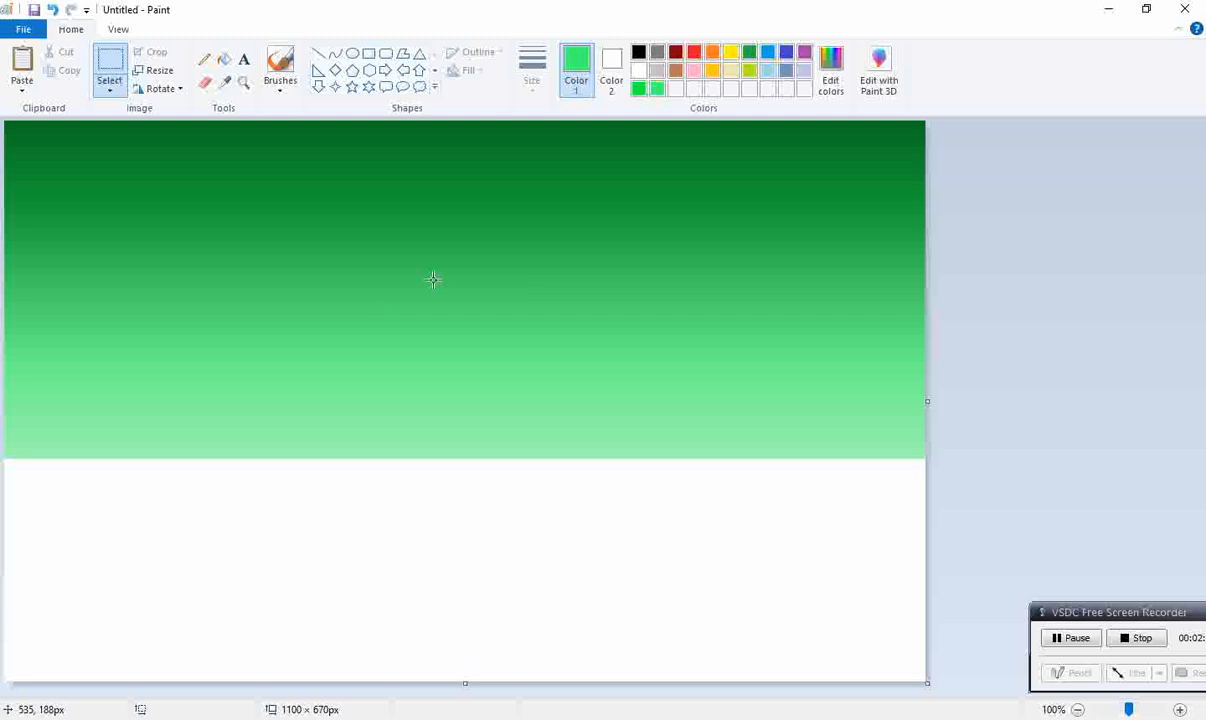
pyautogui.hotkey('ctrl', 'v')
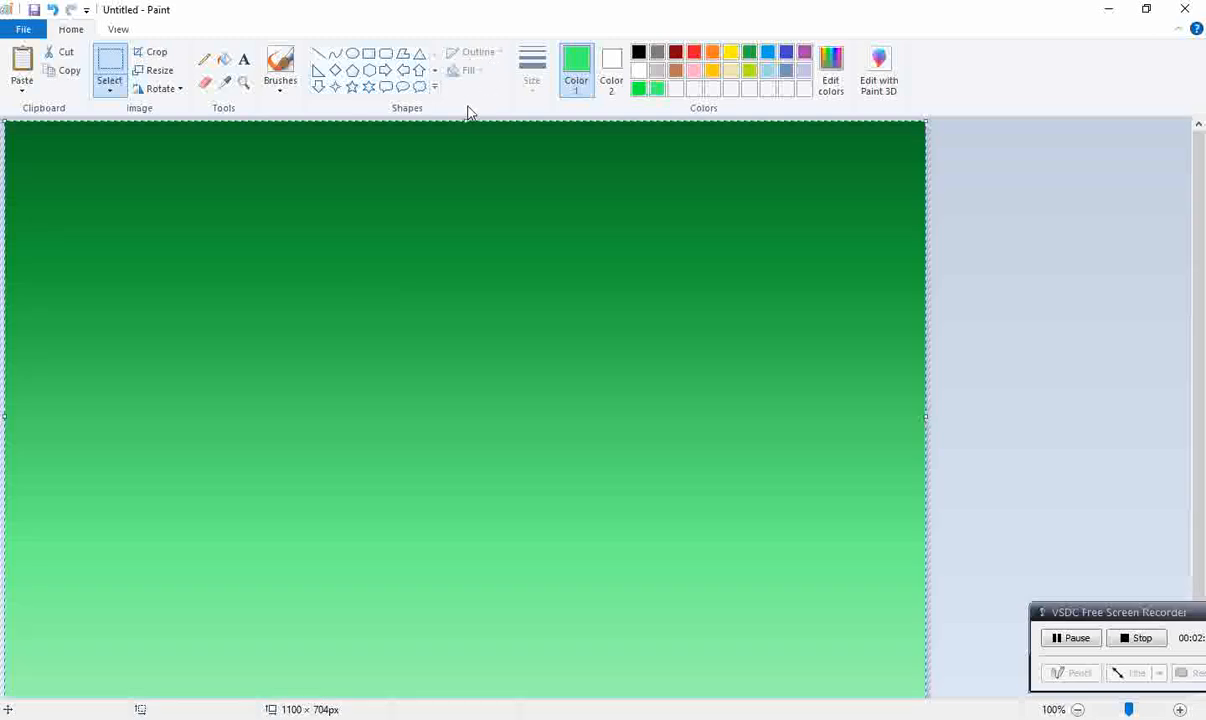
pyautogui.moveTo(468, 127); pyautogui.dragTo(467, 459)
pyautogui.click(902, 245)
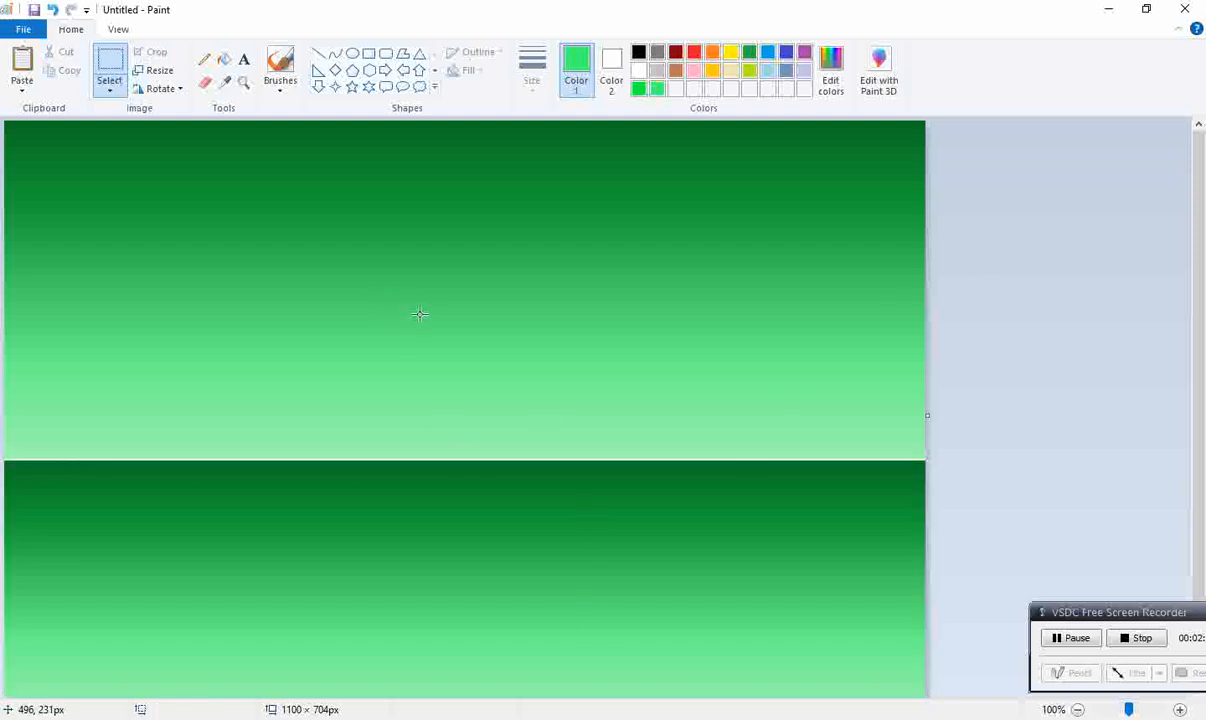
# Step: Set the background color (Color 2) to black and switch to the free-form selection tool
pyautogui.click(106, 93)
pyautogui.click(616, 71)
pyautogui.click(639, 54)
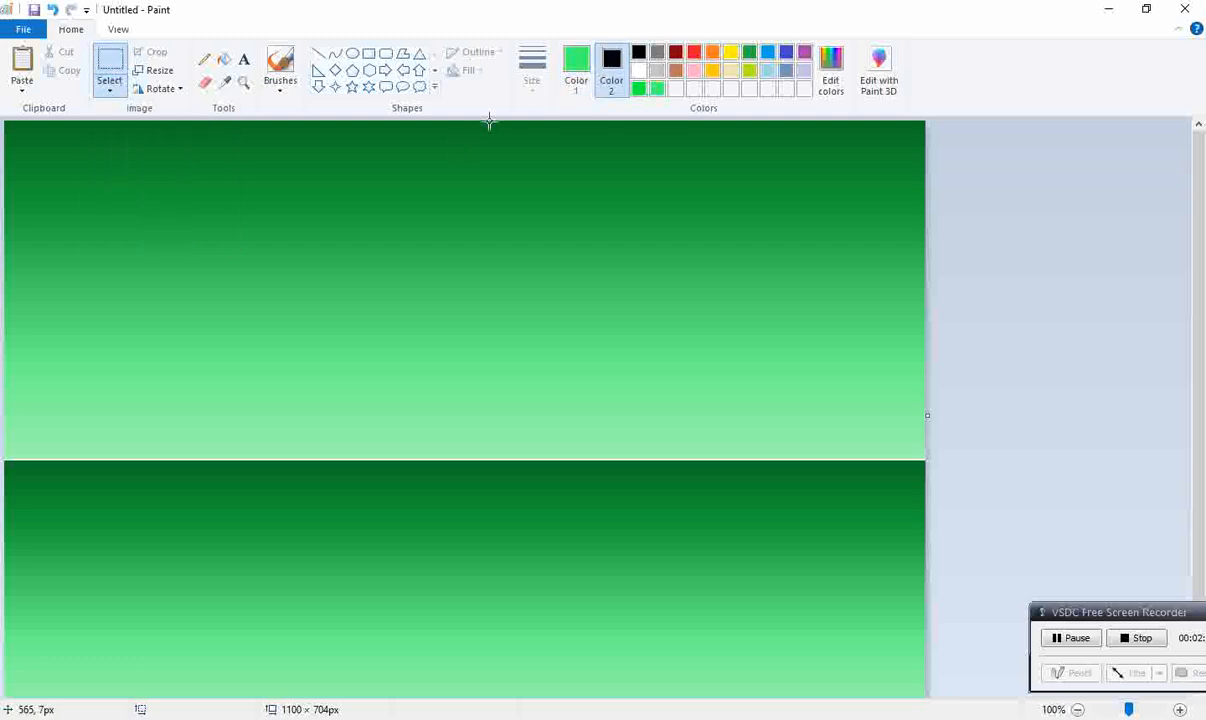
pyautogui.click(110, 93)
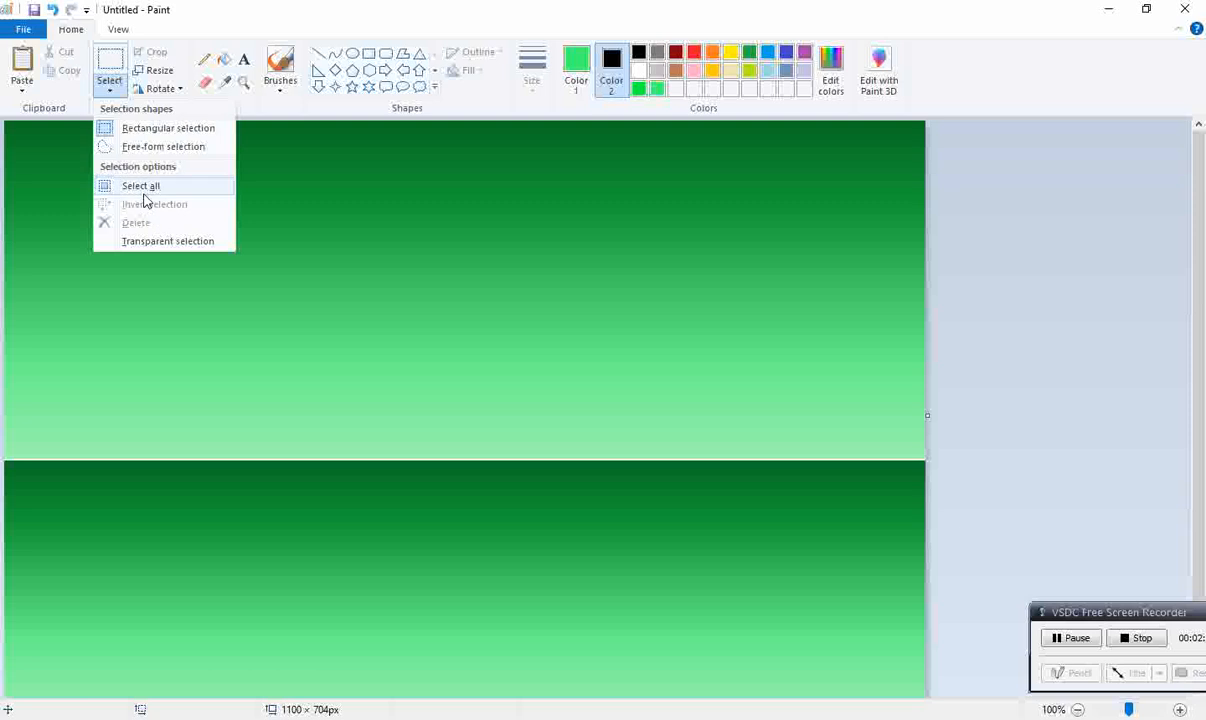
pyautogui.click(140, 146)
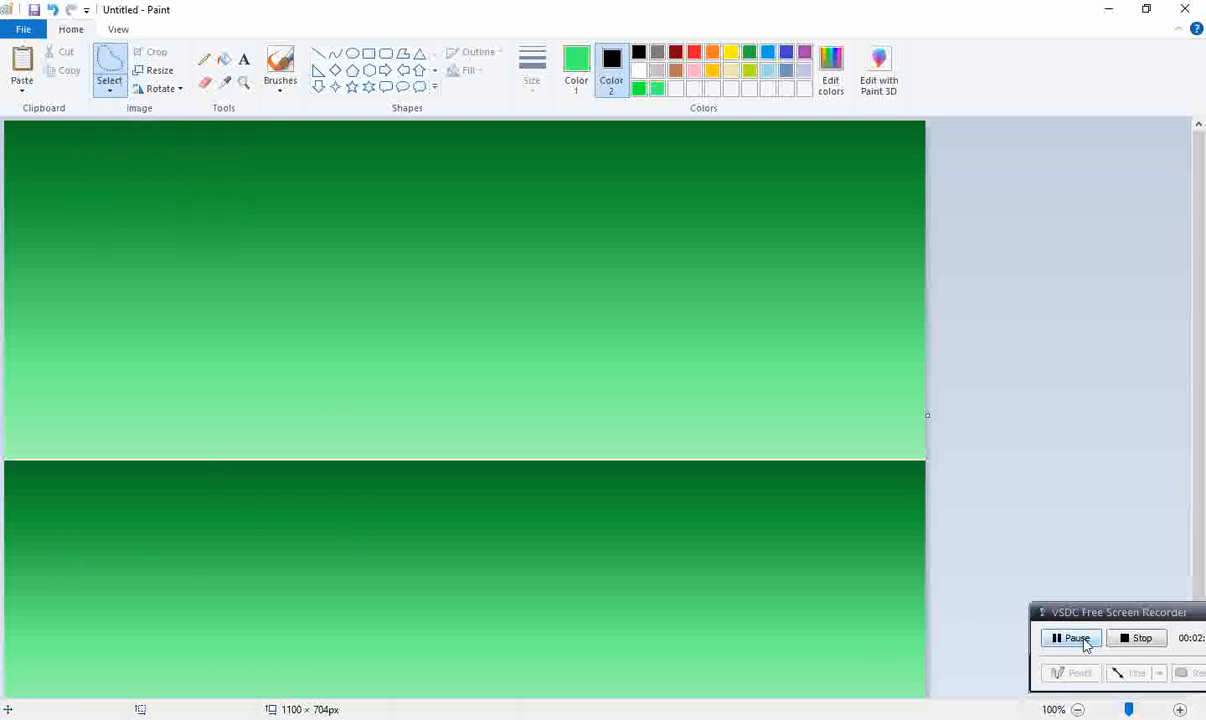
pyautogui.click(1020, 719)
pyautogui.scroll(3, 1010, 717)
pyautogui.scroll(2, 1010, 717)
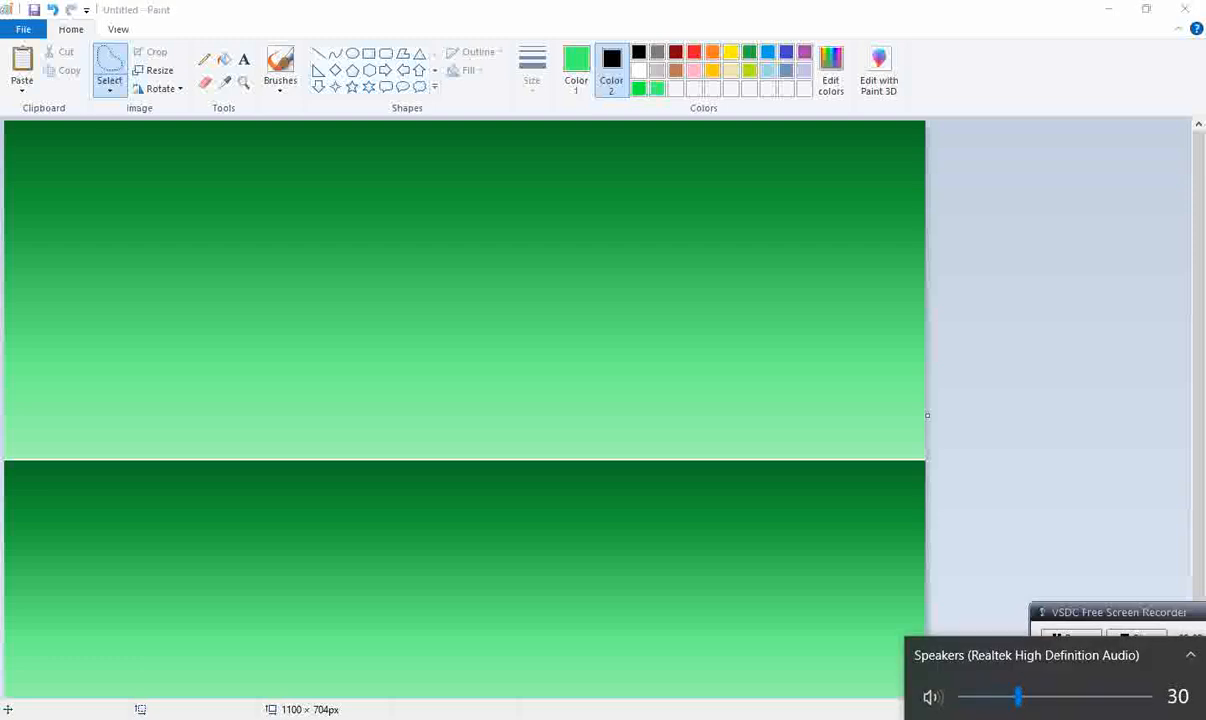
pyautogui.click(1014, 719)
# Step: Outline a long jagged island at the lower gradient's lower left and a small one near its upper middle, deleting both selections to black
pyautogui.moveTo(15, 649)
pyautogui.mouseDown()
pyautogui.moveTo(420, 648)
pyautogui.moveTo(347, 623)
pyautogui.moveTo(306, 629)
pyautogui.moveTo(289, 606)
pyautogui.moveTo(261, 604)
pyautogui.moveTo(260, 619)
pyautogui.moveTo(232, 629)
pyautogui.moveTo(193, 626)
pyautogui.moveTo(166, 599)
pyautogui.moveTo(5, 630)
pyautogui.mouseUp()
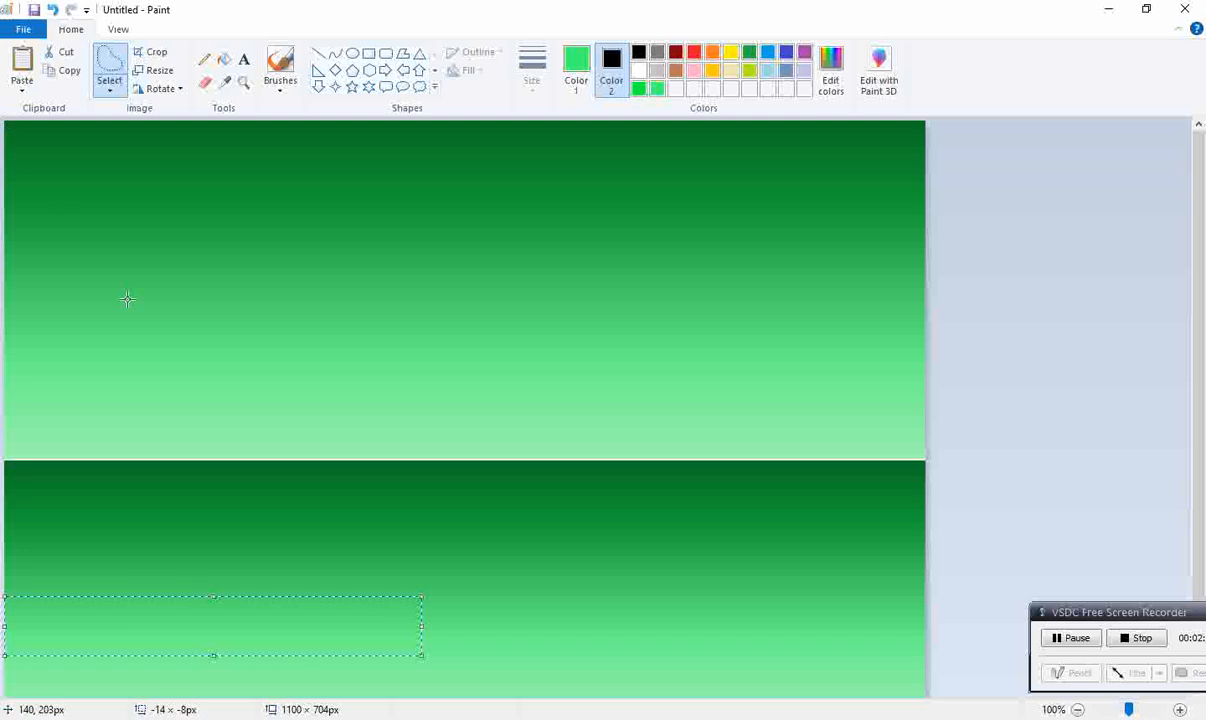
pyautogui.press('Delete')
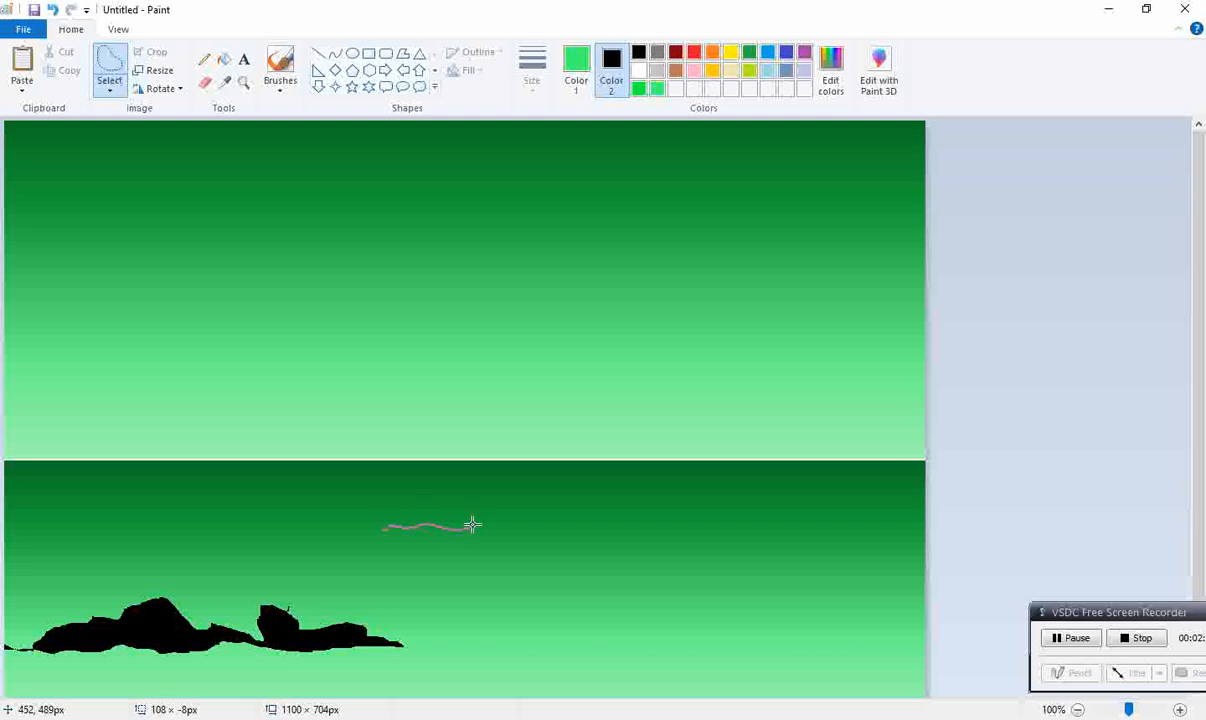
pyautogui.moveTo(443, 507); pyautogui.dragTo(365, 492)
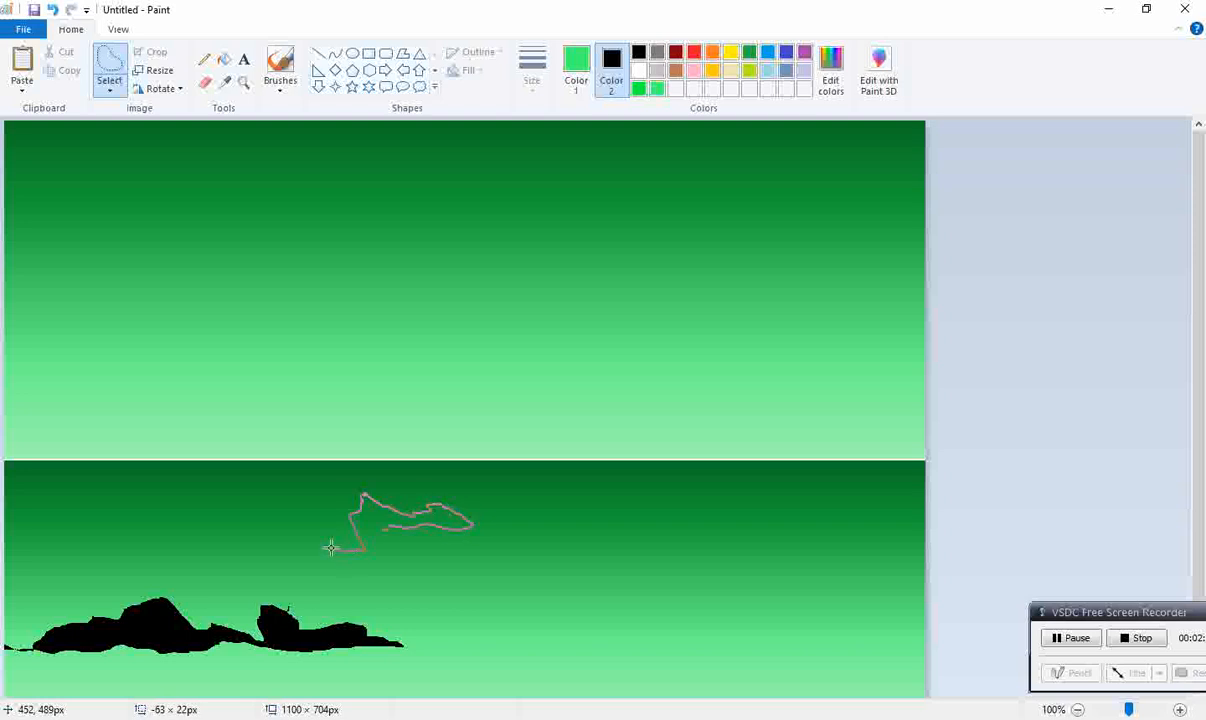
pyautogui.moveTo(388, 531); pyautogui.dragTo(381, 524)
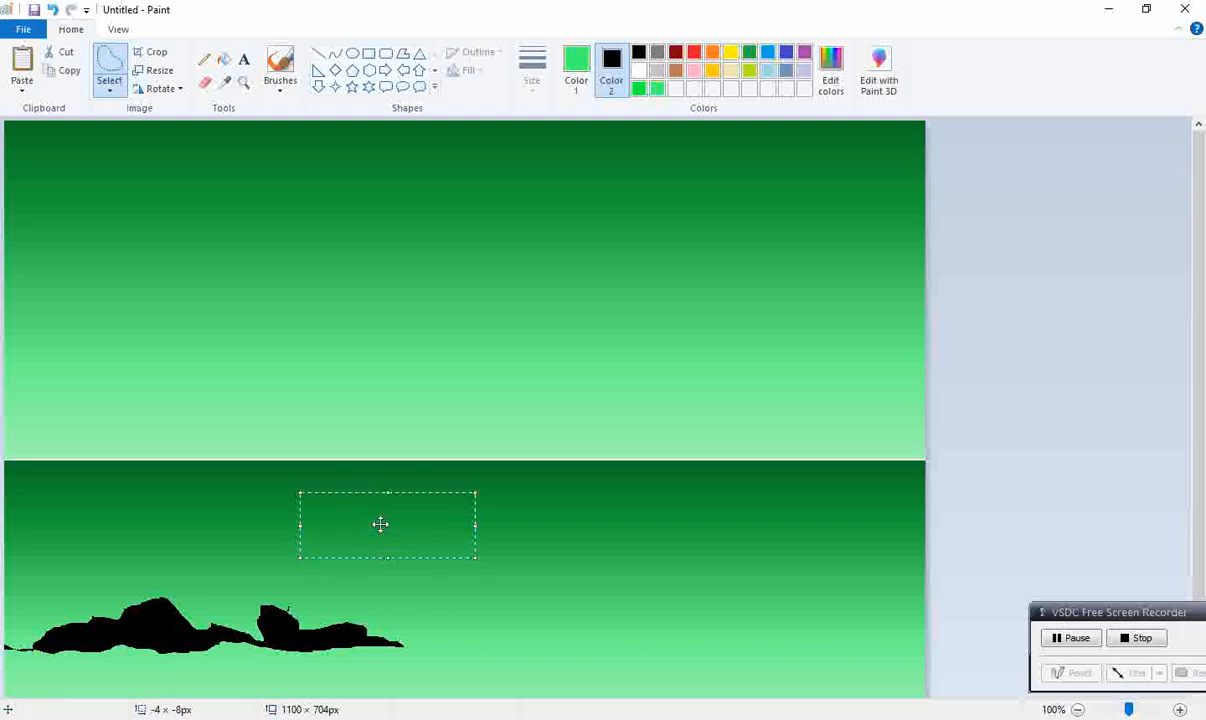
pyautogui.press('Delete')
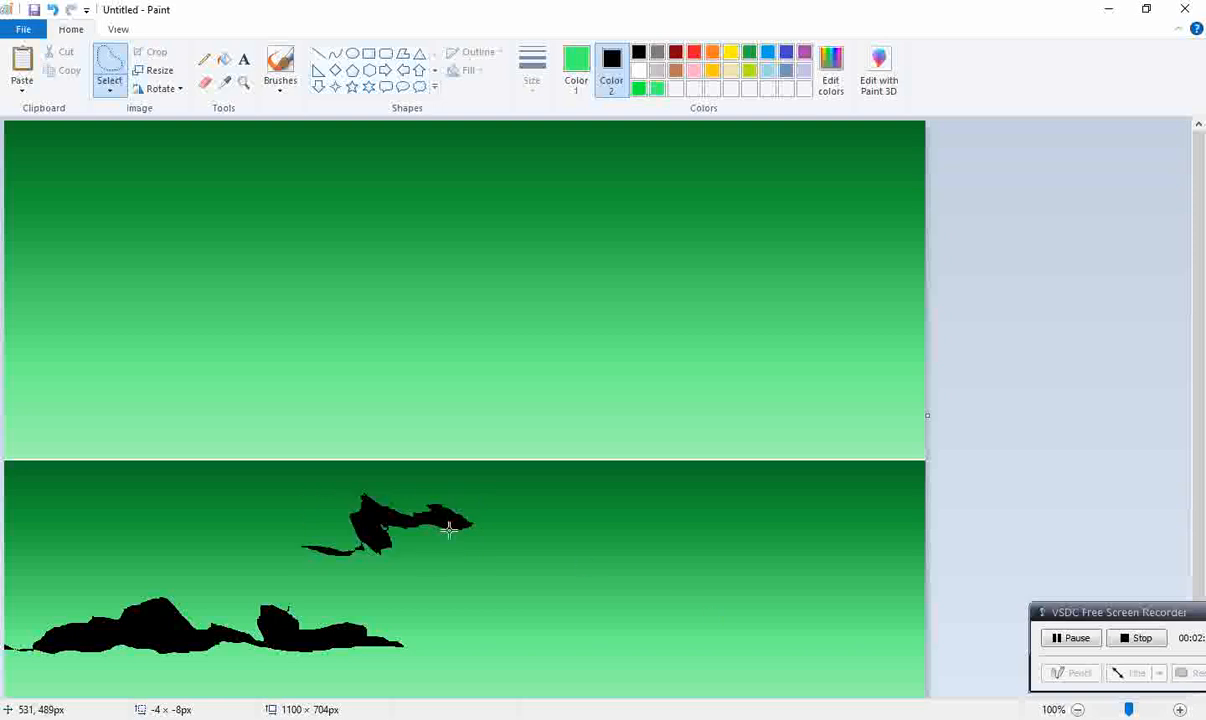
# Step: Outline two long jagged landmasses in the right half of the lower gradient and delete each selection so it fills with black
pyautogui.moveTo(496, 616); pyautogui.dragTo(853, 640)
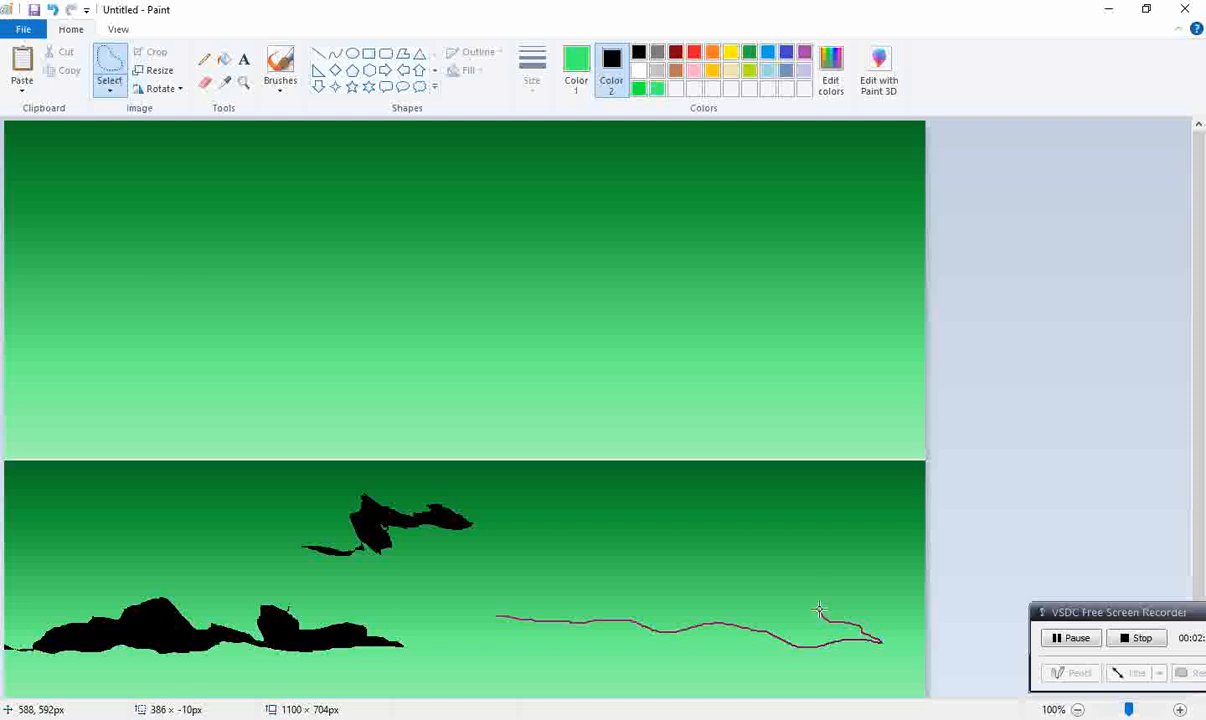
pyautogui.moveTo(673, 594)
pyautogui.mouseDown()
pyautogui.moveTo(546, 583)
pyautogui.moveTo(442, 619)
pyautogui.moveTo(497, 619)
pyautogui.mouseUp()
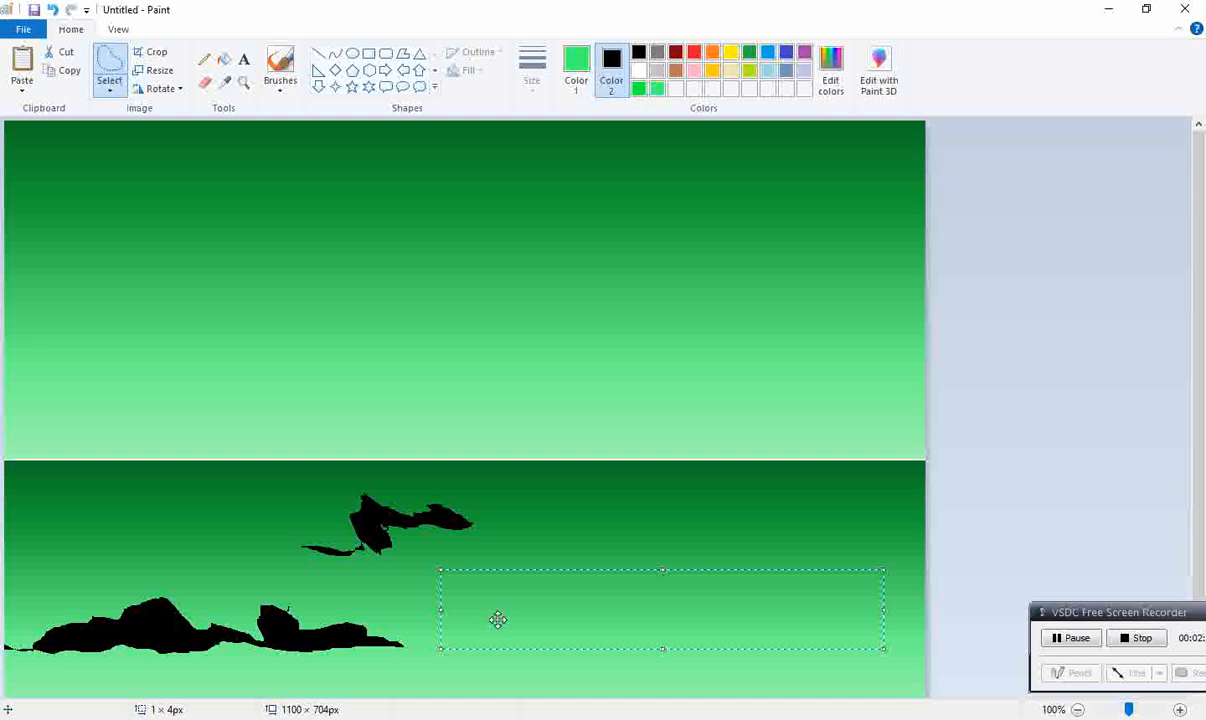
pyautogui.press('Delete')
pyautogui.moveTo(563, 498)
pyautogui.mouseDown()
pyautogui.moveTo(837, 512)
pyautogui.moveTo(955, 500)
pyautogui.moveTo(778, 474)
pyautogui.moveTo(613, 489)
pyautogui.mouseUp()
pyautogui.moveTo(541, 502); pyautogui.dragTo(541, 502)
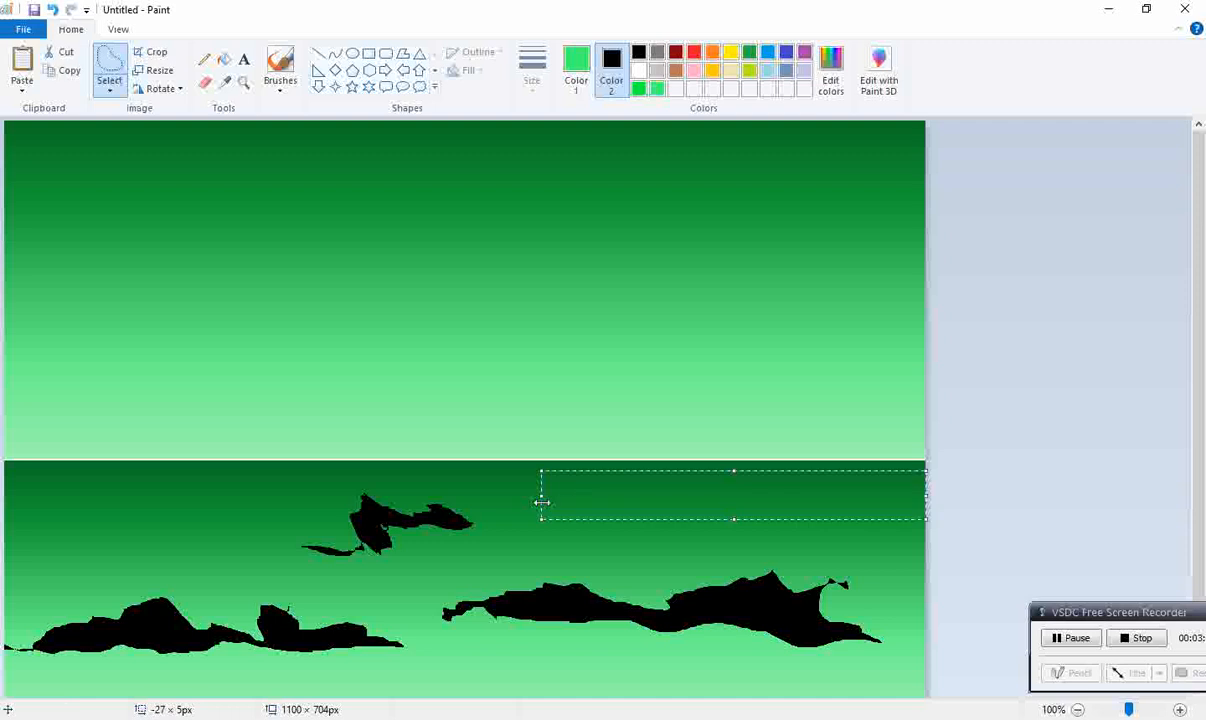
pyautogui.press('Delete')
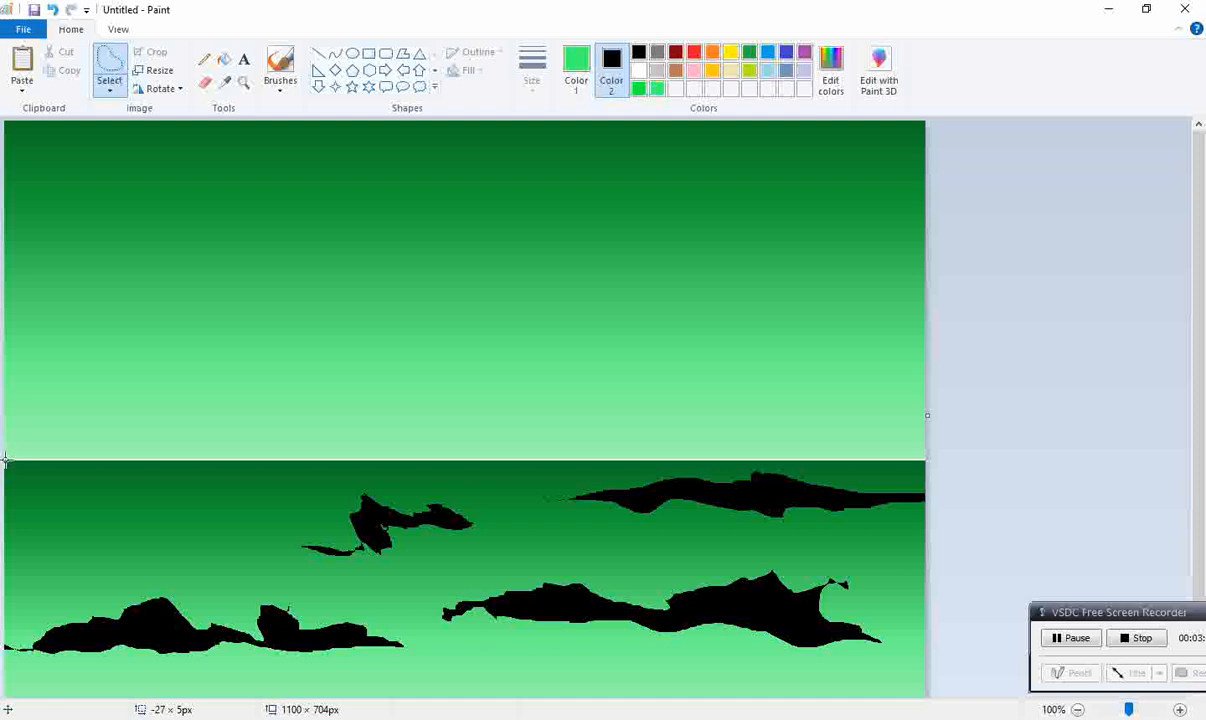
# Step: Outline a full-width hilly strip along the seam between the two gradients and delete it to form a black horizon
pyautogui.moveTo(6, 460)
pyautogui.mouseDown()
pyautogui.moveTo(32, 442)
pyautogui.moveTo(126, 442)
pyautogui.moveTo(193, 463)
pyautogui.moveTo(347, 456)
pyautogui.mouseUp()
pyautogui.moveTo(431, 454); pyautogui.dragTo(527, 446)
pyautogui.moveTo(605, 438)
pyautogui.mouseDown()
pyautogui.moveTo(705, 448)
pyautogui.moveTo(868, 426)
pyautogui.moveTo(947, 475)
pyautogui.mouseUp()
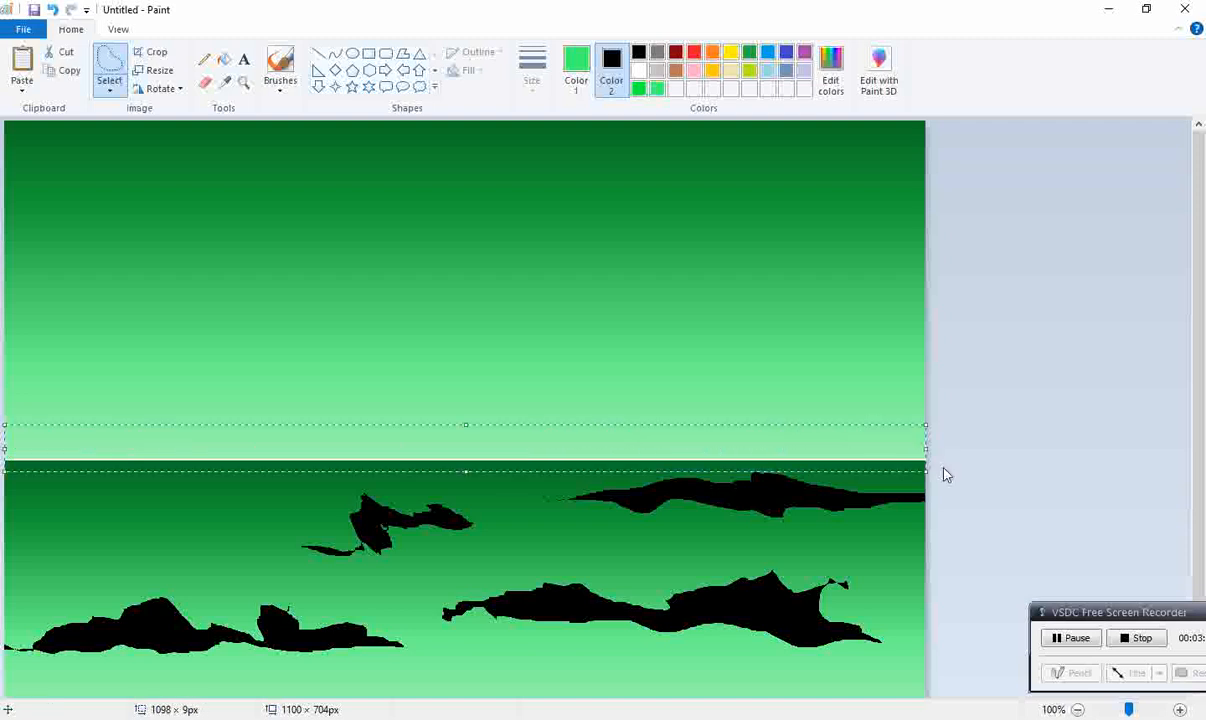
pyautogui.press('Delete')
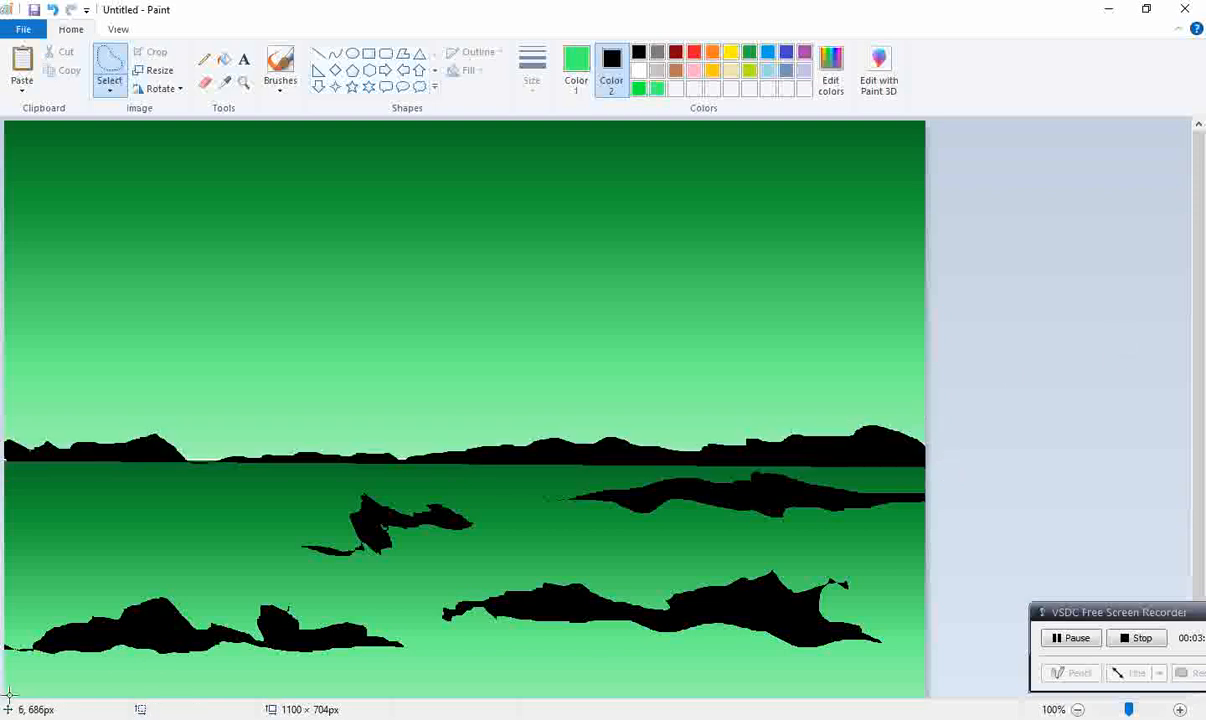
# Step: Try a wavy black strip along the bottom of the picture, and undo it
pyautogui.moveTo(25, 682)
pyautogui.mouseDown()
pyautogui.moveTo(726, 688)
pyautogui.moveTo(965, 686)
pyautogui.mouseUp()
pyautogui.press('Delete')
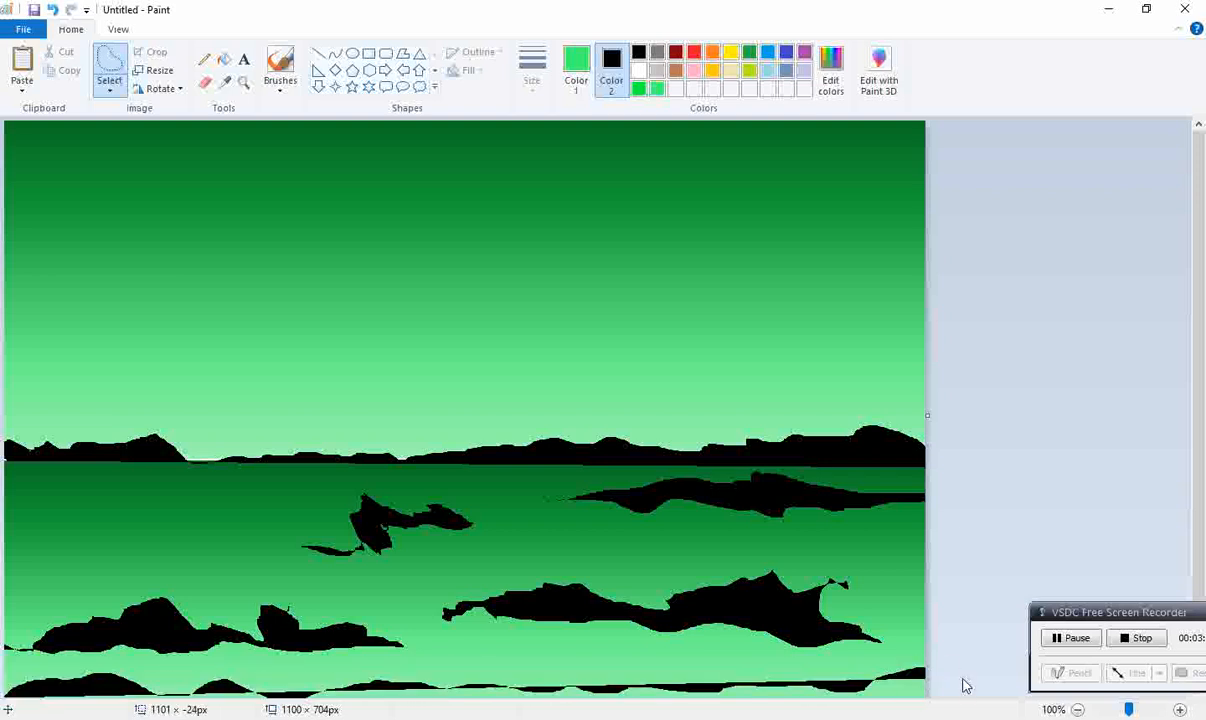
pyautogui.hotkey('ctrl', 'z')
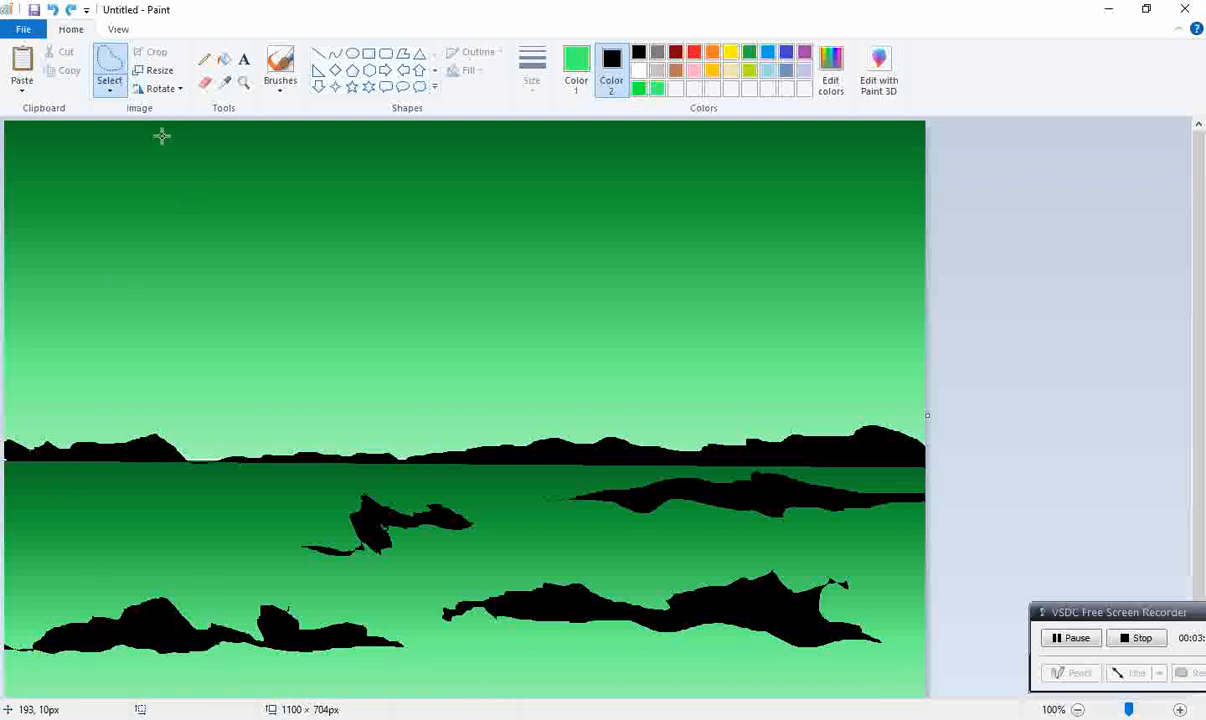
# Step: Cut out two thin black tree trunks, one rising from the lower-left island and one leaning right from the lower-right island
pyautogui.moveTo(67, 202)
pyautogui.mouseDown()
pyautogui.moveTo(114, 350)
pyautogui.moveTo(127, 551)
pyautogui.moveTo(144, 614)
pyautogui.moveTo(156, 580)
pyautogui.moveTo(113, 380)
pyautogui.mouseUp()
pyautogui.moveTo(113, 326); pyautogui.dragTo(66, 202)
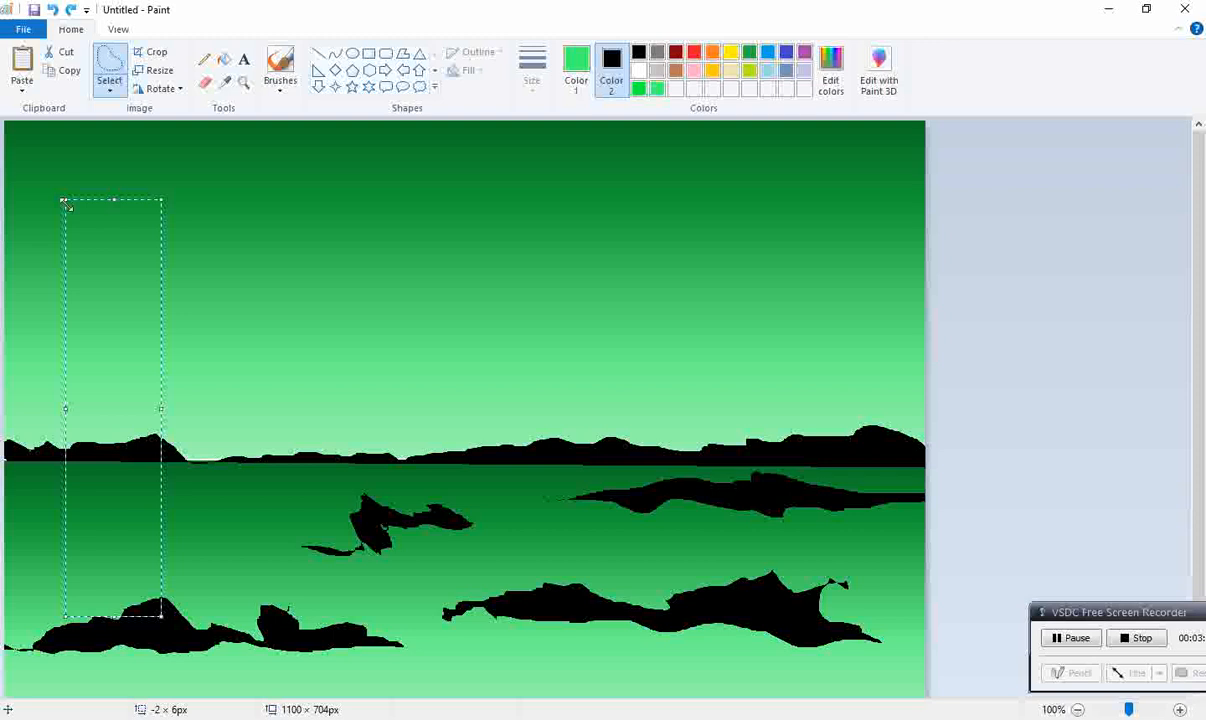
pyautogui.press('Delete')
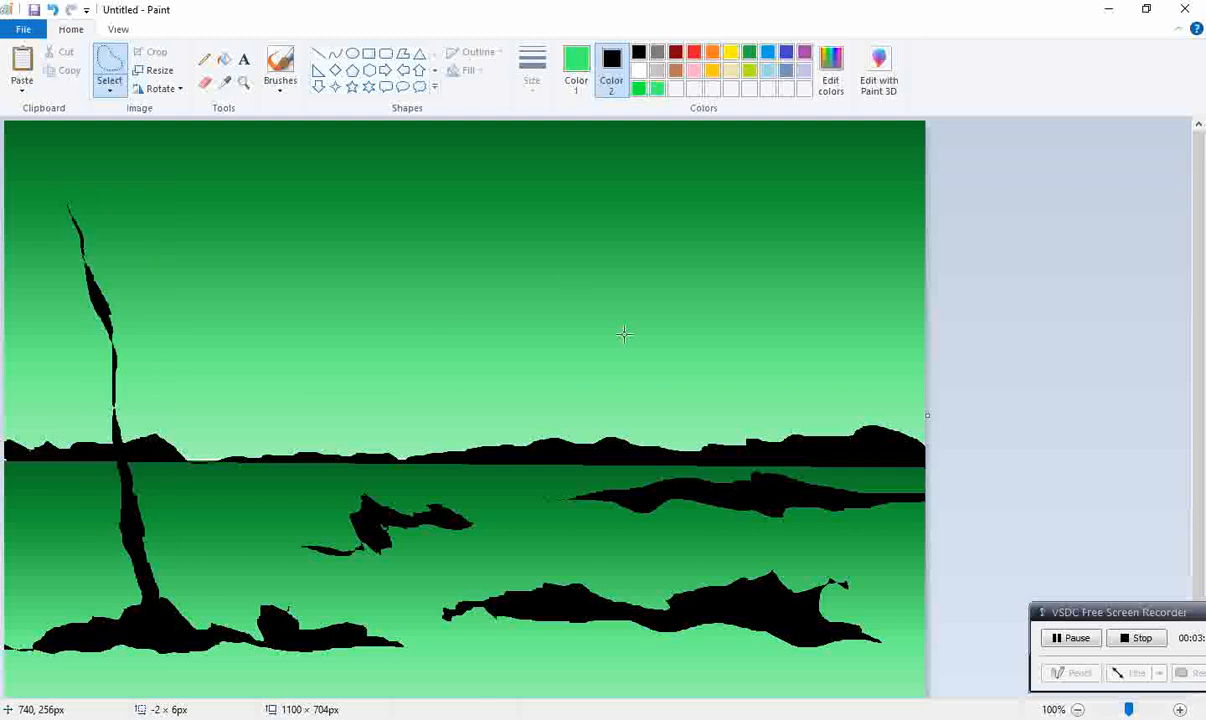
pyautogui.moveTo(527, 607)
pyautogui.mouseDown()
pyautogui.moveTo(579, 462)
pyautogui.moveTo(632, 377)
pyautogui.moveTo(752, 237)
pyautogui.moveTo(764, 259)
pyautogui.moveTo(658, 344)
pyautogui.moveTo(521, 609)
pyautogui.mouseUp()
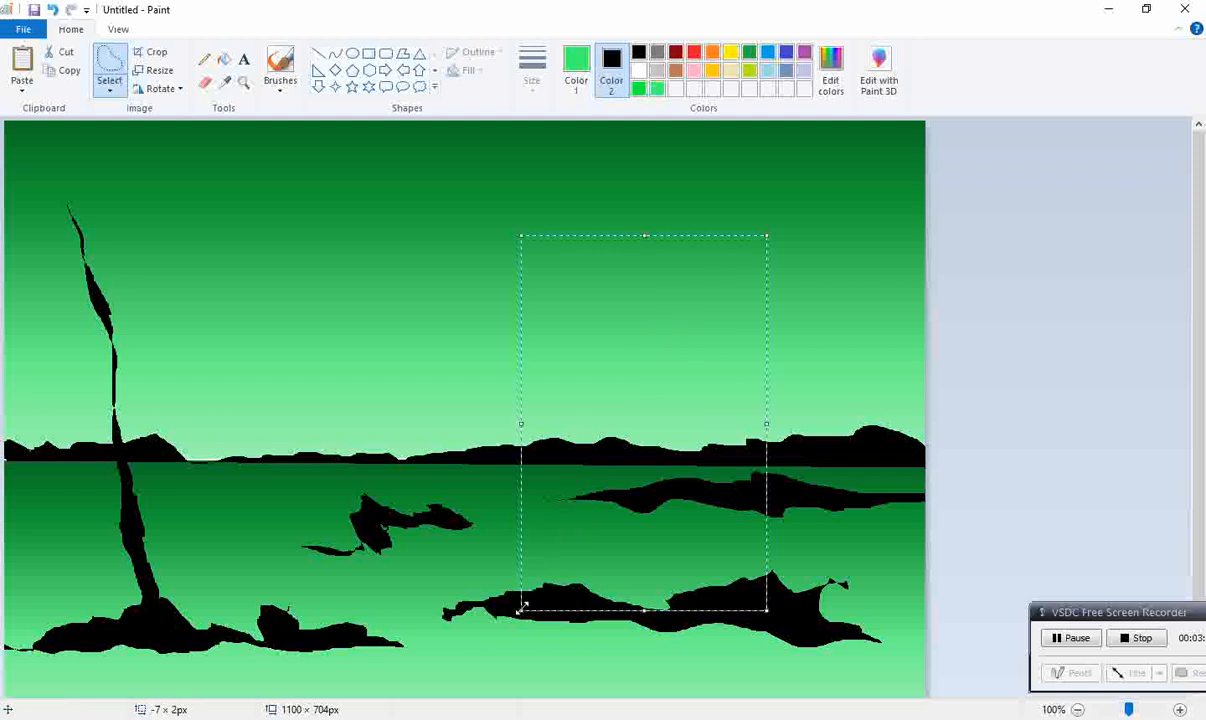
pyautogui.press('Delete')
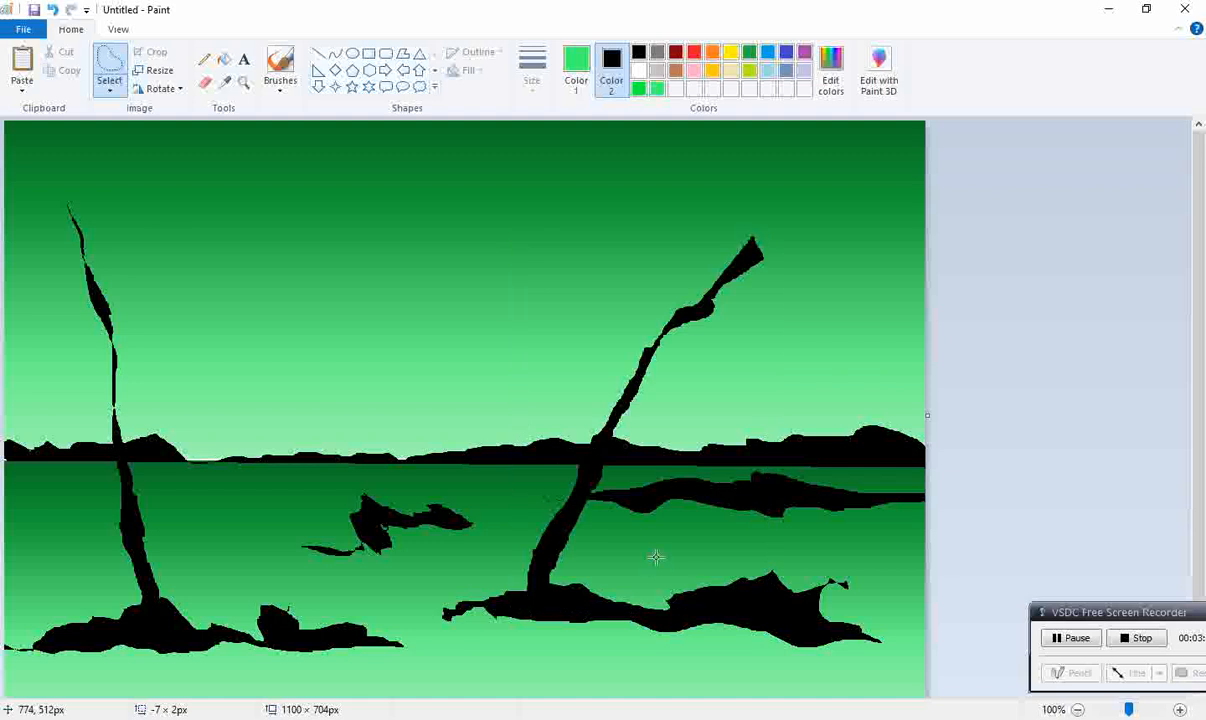
# Step: Outline a second trunk leaning slightly left from the lower-right island, and cut it out to black
pyautogui.moveTo(560, 594)
pyautogui.mouseDown()
pyautogui.moveTo(597, 378)
pyautogui.moveTo(591, 281)
pyautogui.moveTo(564, 199)
pyautogui.moveTo(610, 313)
pyautogui.mouseUp()
pyautogui.moveTo(609, 378); pyautogui.dragTo(597, 510)
pyautogui.moveTo(596, 557)
pyautogui.mouseDown()
pyautogui.moveTo(595, 591)
pyautogui.moveTo(560, 592)
pyautogui.mouseUp()
pyautogui.rightClick(608, 390)
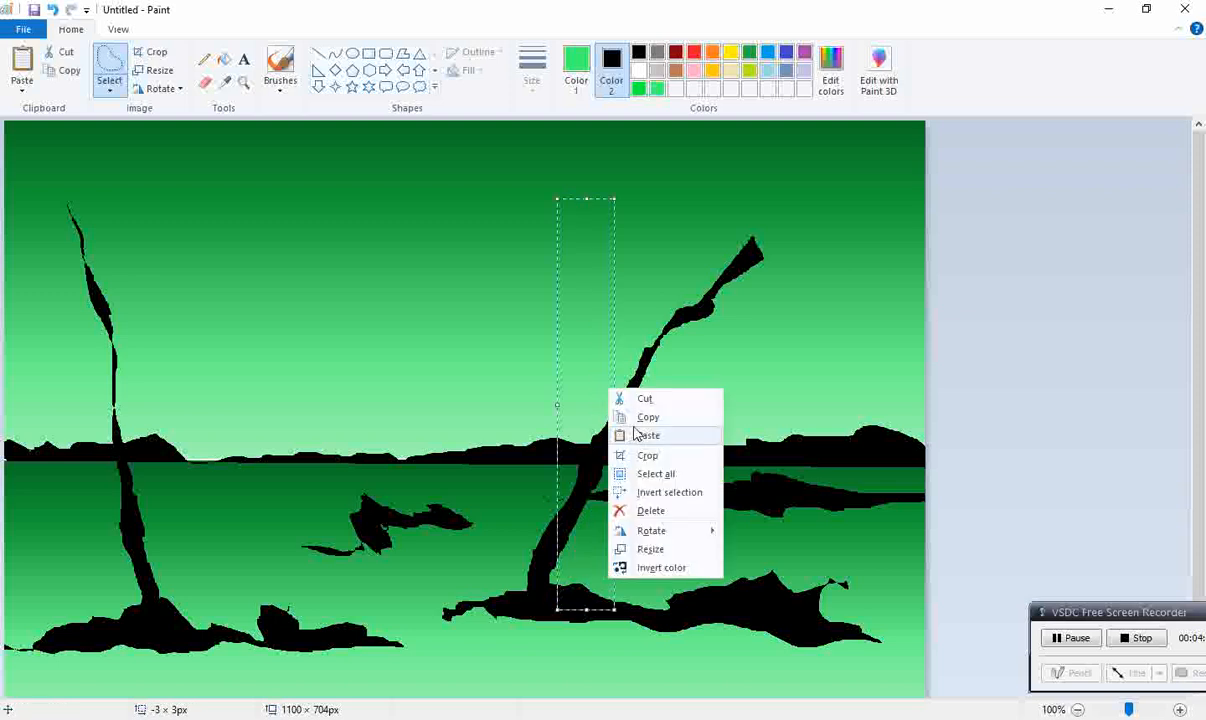
pyautogui.click(637, 399)
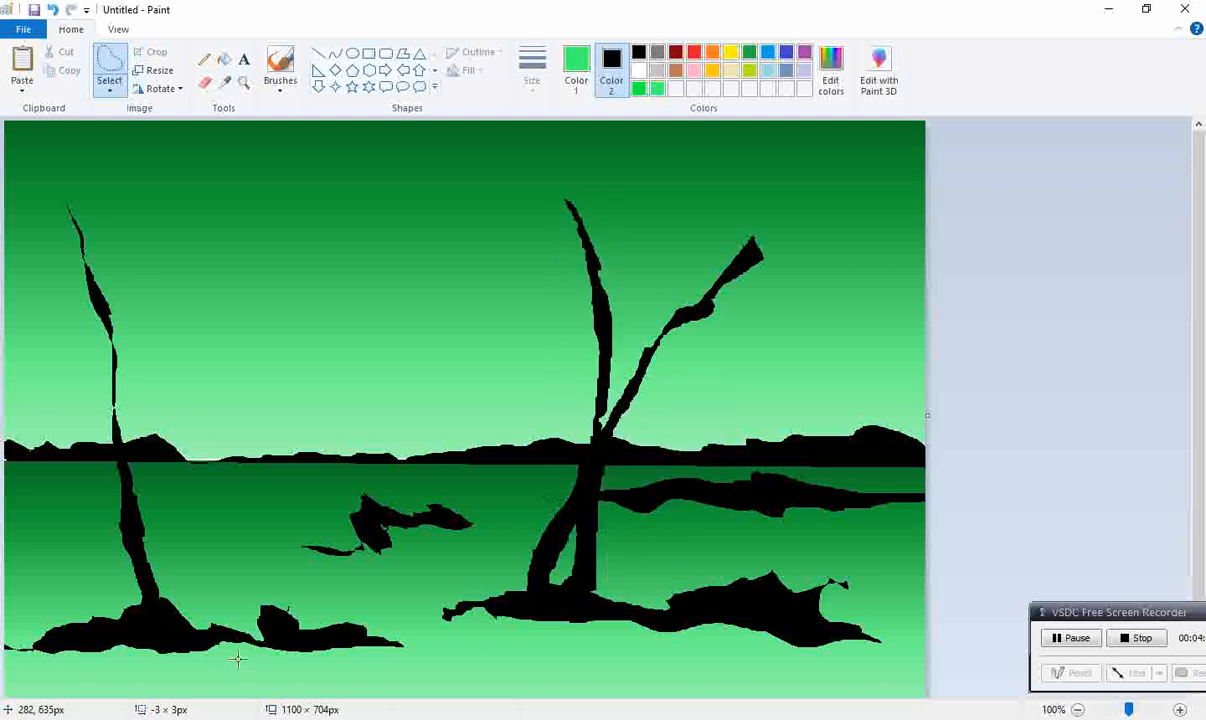
# Step: Outline a curved trunk that rises from the lower-left island and arches to the right, and cut it out to black
pyautogui.moveTo(60, 623)
pyautogui.mouseDown()
pyautogui.moveTo(210, 285)
pyautogui.moveTo(285, 215)
pyautogui.moveTo(410, 162)
pyautogui.moveTo(335, 183)
pyautogui.moveTo(296, 237)
pyautogui.moveTo(199, 293)
pyautogui.moveTo(176, 325)
pyautogui.moveTo(172, 428)
pyautogui.moveTo(116, 500)
pyautogui.moveTo(94, 625)
pyautogui.moveTo(52, 612)
pyautogui.moveTo(82, 567)
pyautogui.moveTo(92, 500)
pyautogui.mouseUp()
pyautogui.rightClick(100, 405)
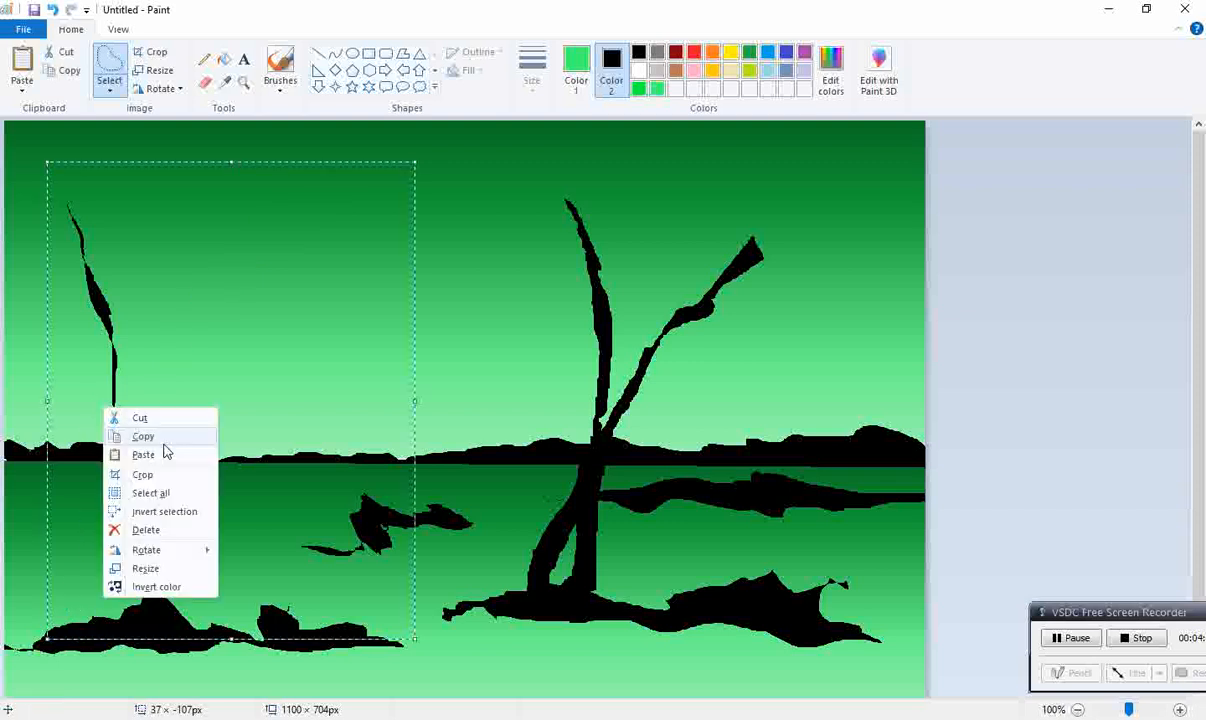
pyautogui.click(156, 419)
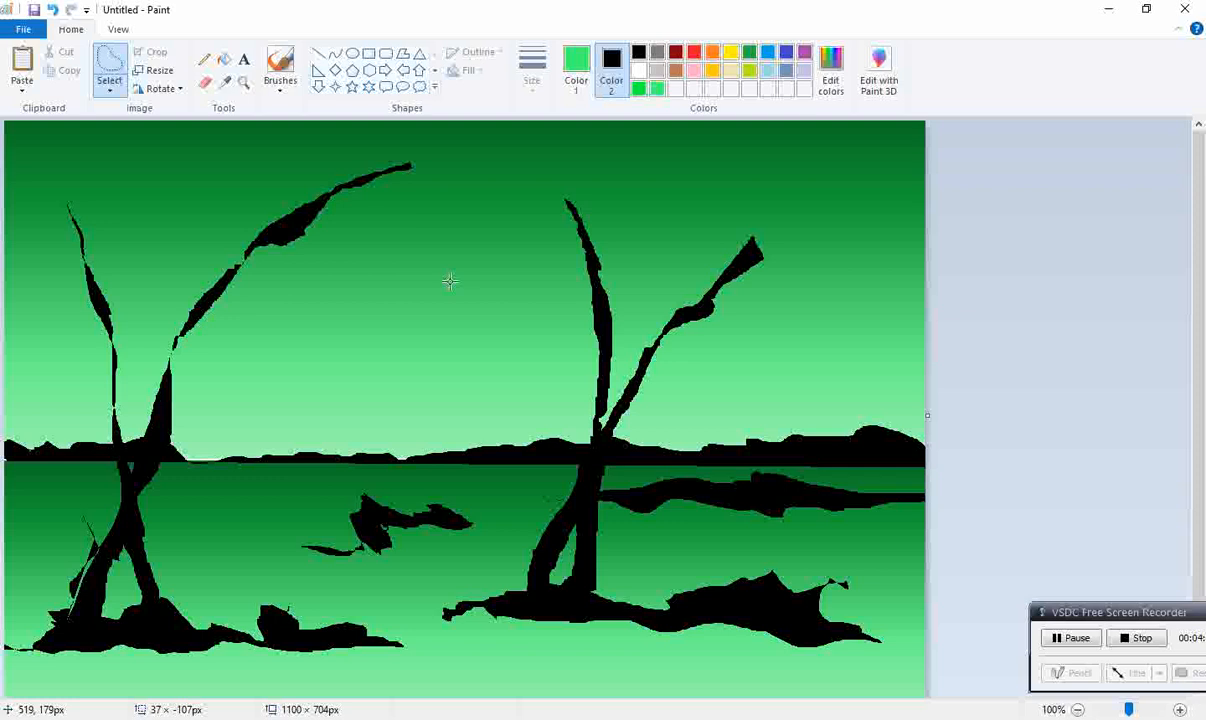
# Step: Try a green test stroke with the watercolor brush between the trees, undo it, and make Color 1 the active color
pyautogui.click(283, 90)
pyautogui.click(266, 173)
pyautogui.moveTo(375, 265)
pyautogui.mouseDown()
pyautogui.moveTo(450, 366)
pyautogui.moveTo(506, 500)
pyautogui.mouseUp()
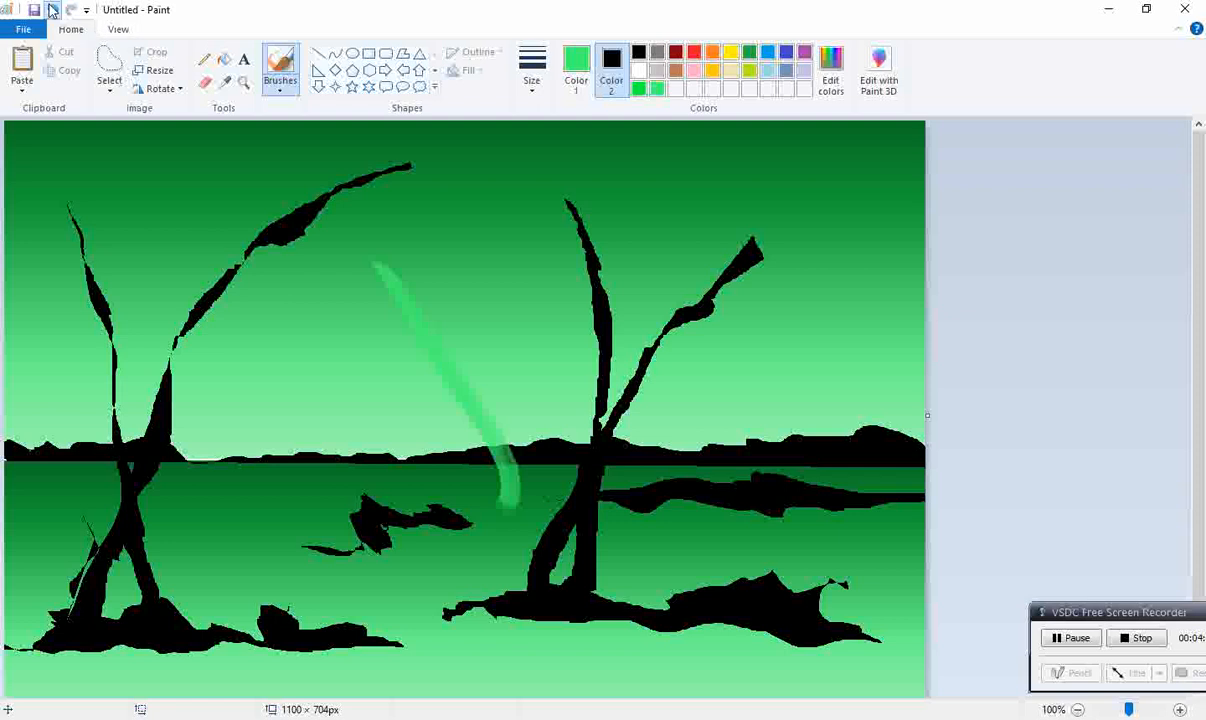
pyautogui.click(52, 10)
pyautogui.click(576, 68)
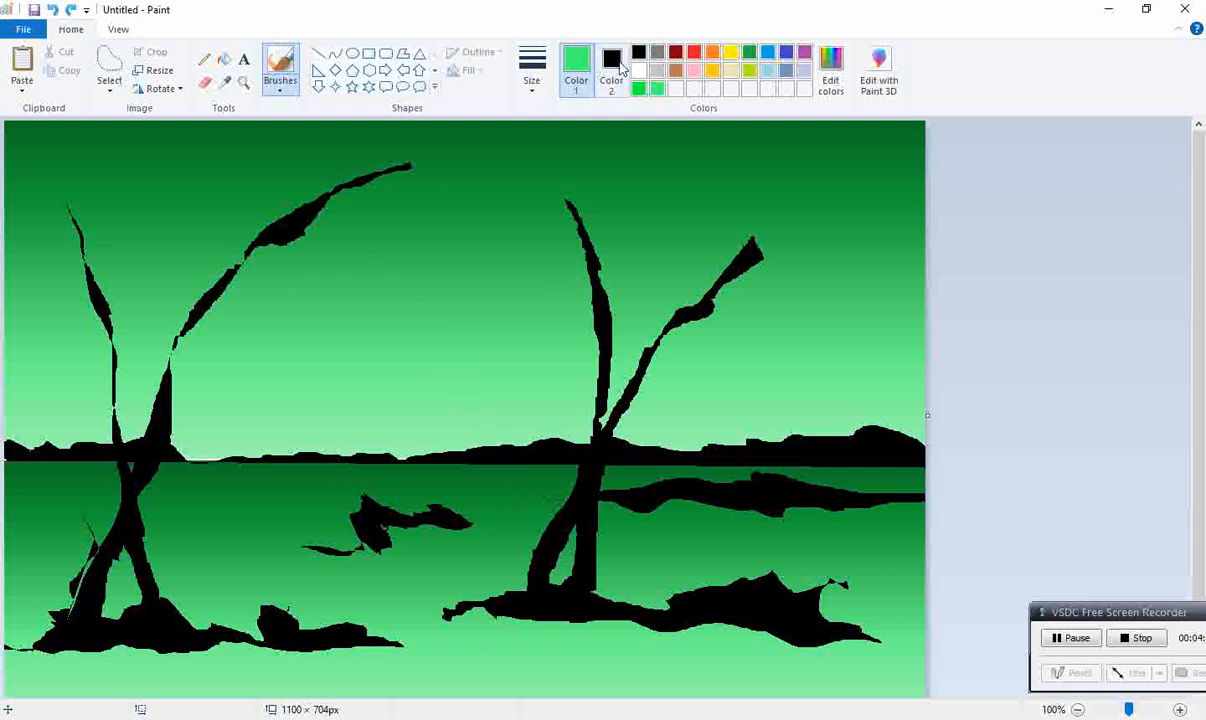
# Step: Try a green test stroke with the oil brush in the sky between the trees, and undo it
pyautogui.click(280, 84)
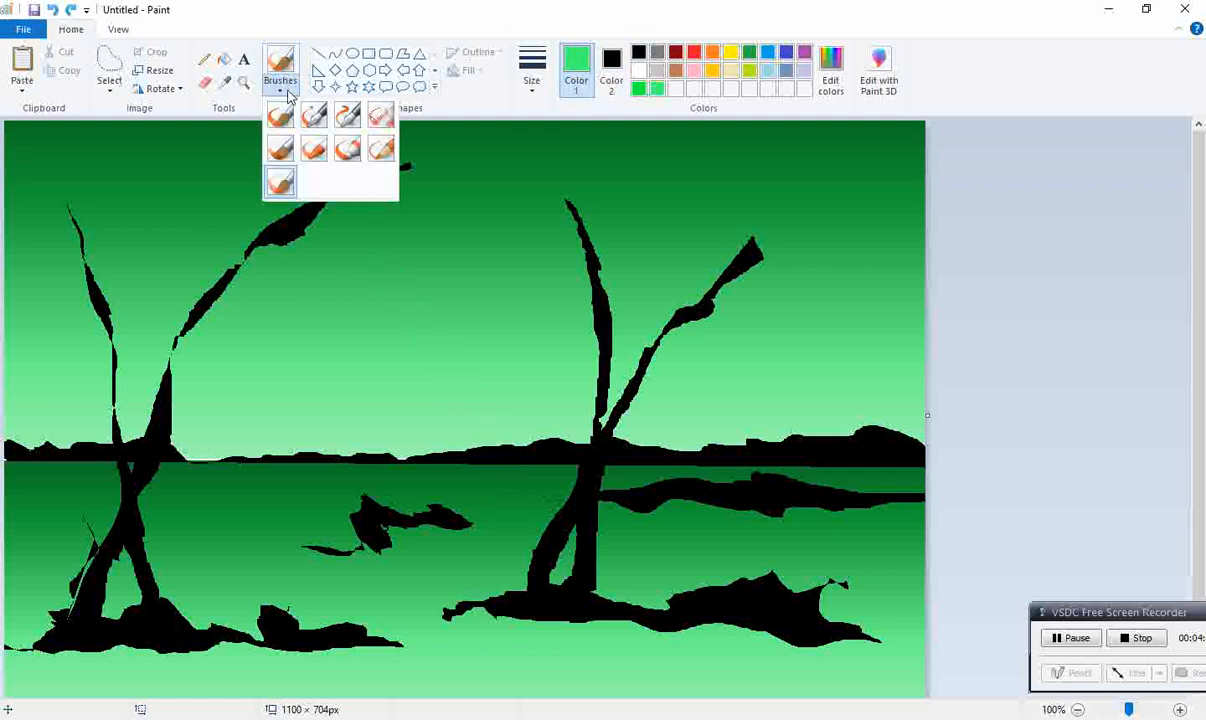
pyautogui.click(313, 150)
pyautogui.click(283, 90)
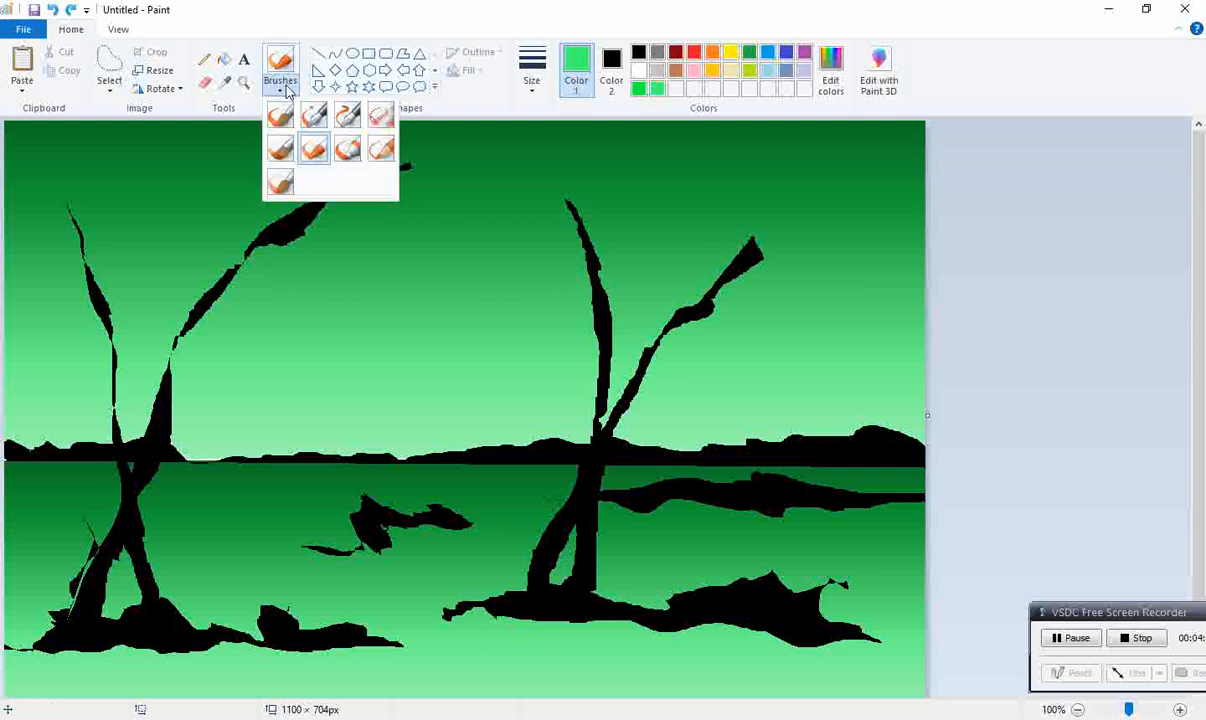
pyautogui.click(281, 151)
pyautogui.moveTo(332, 234); pyautogui.dragTo(392, 379)
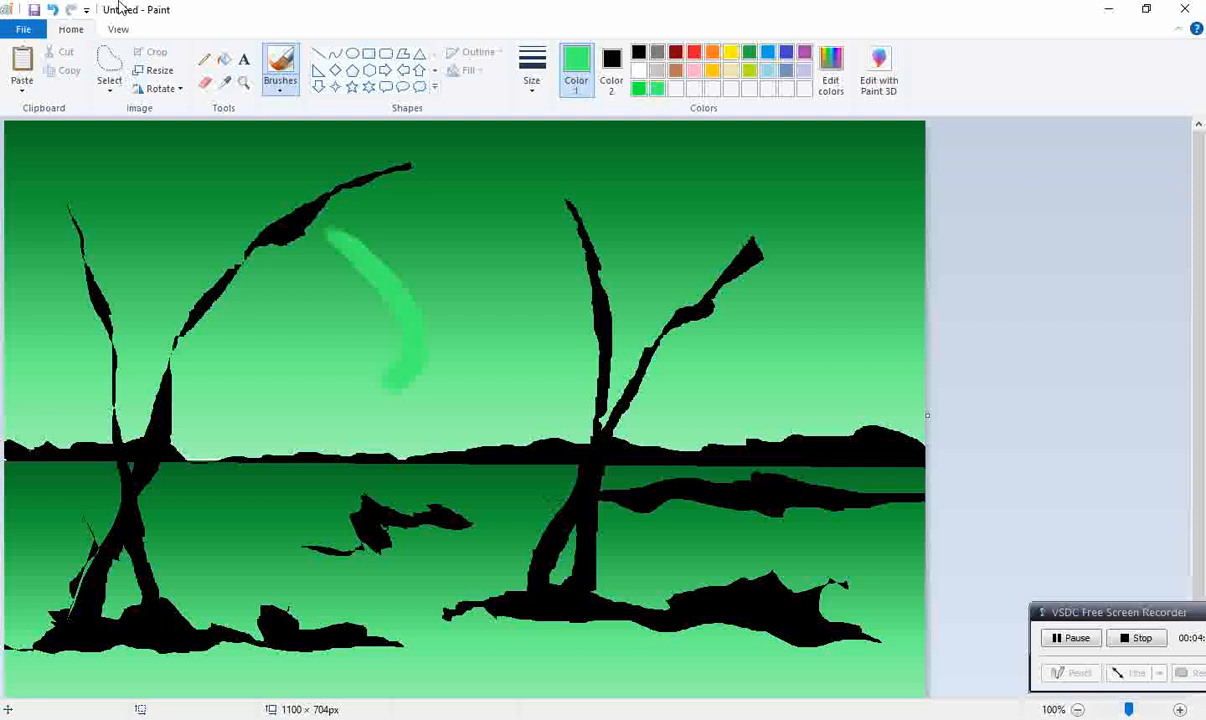
pyautogui.click(52, 10)
# Step: Try green test strokes with the marker and the natural pencil in the sky, leaving neither on the picture
pyautogui.click(281, 88)
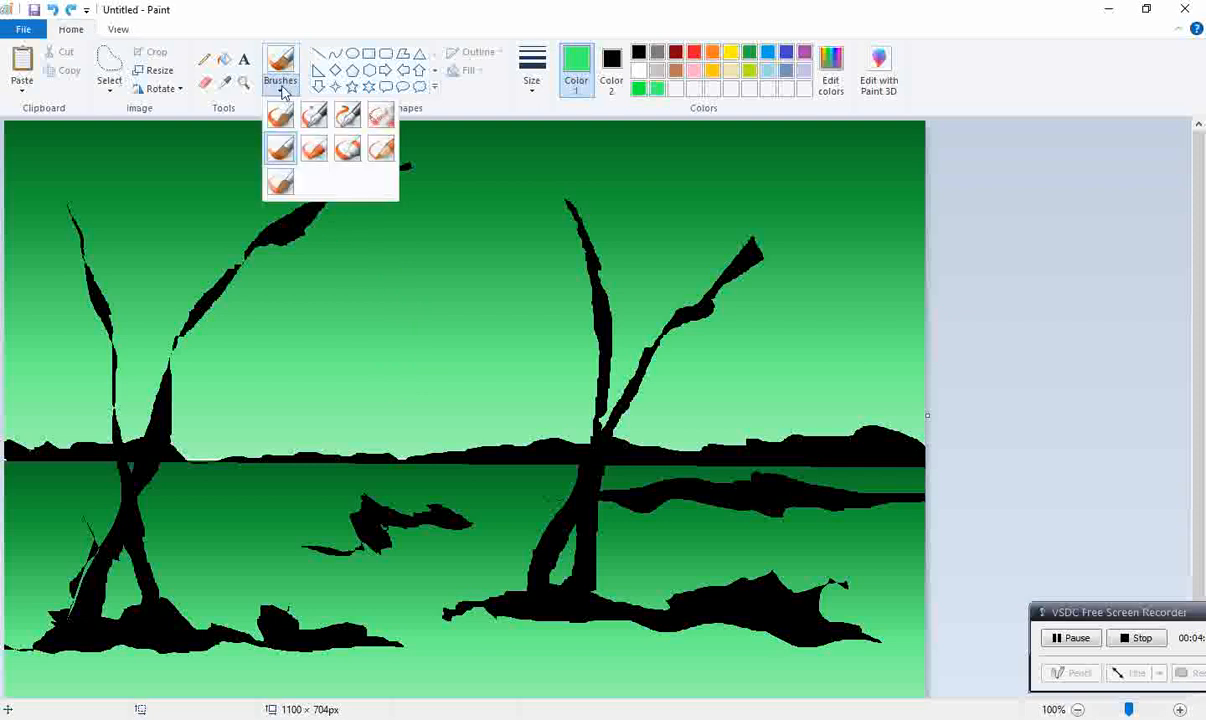
pyautogui.click(346, 149)
pyautogui.moveTo(345, 178)
pyautogui.mouseDown()
pyautogui.moveTo(420, 257)
pyautogui.moveTo(466, 343)
pyautogui.mouseUp()
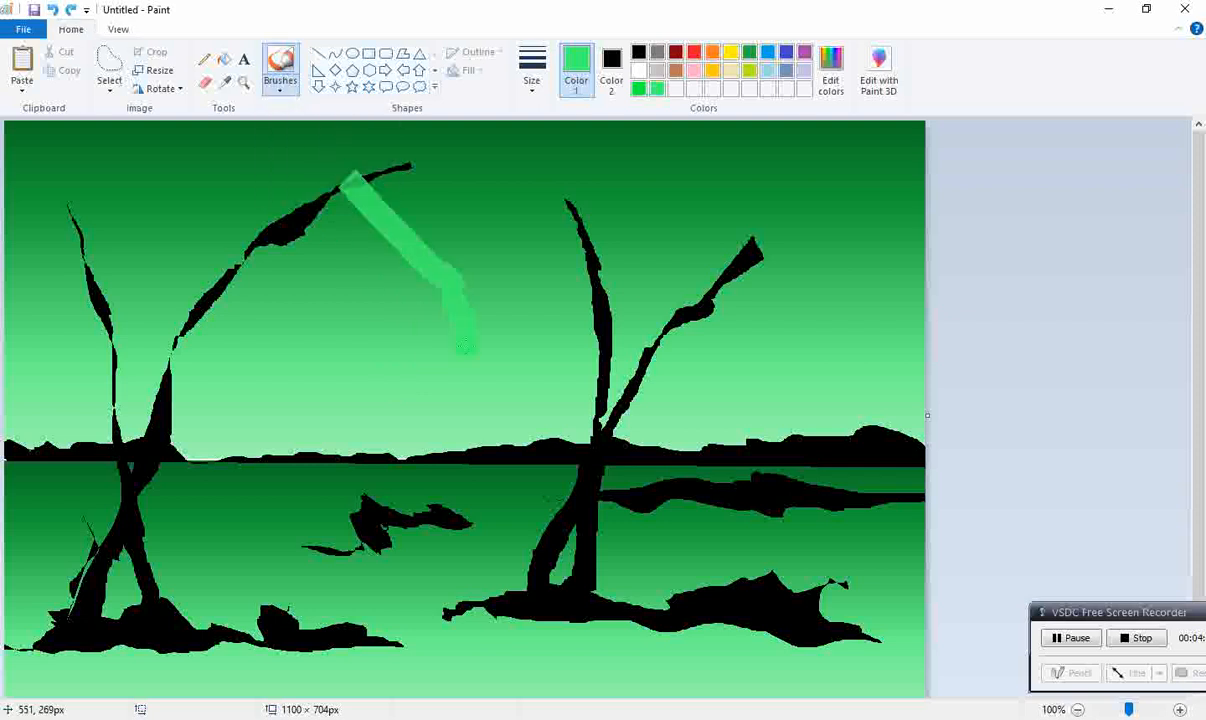
pyautogui.hotkey('ctrl', 'z')
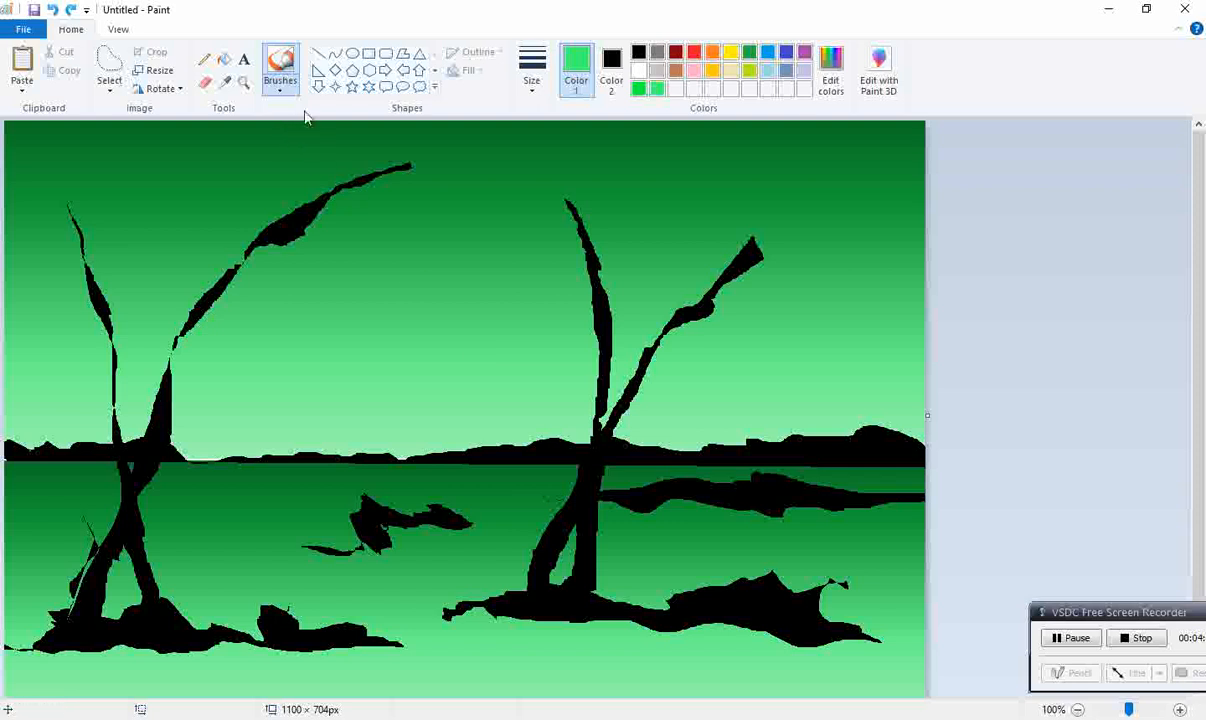
pyautogui.click(281, 88)
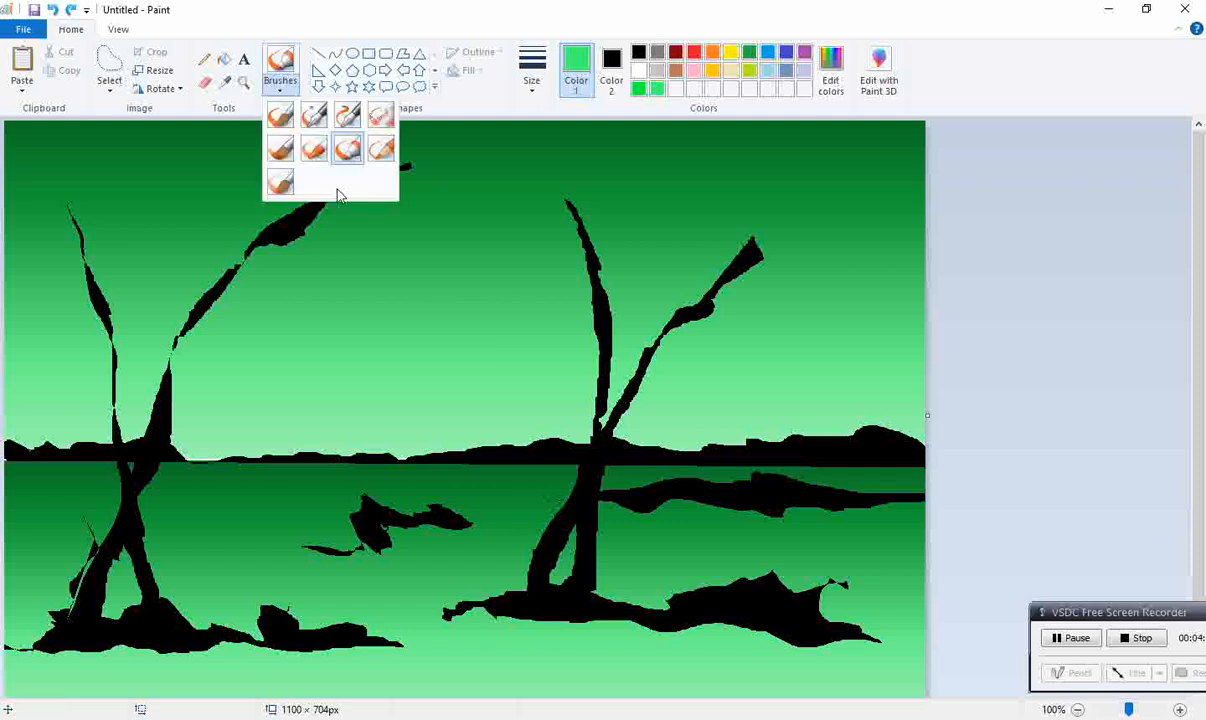
pyautogui.click(376, 154)
pyautogui.moveTo(359, 195)
pyautogui.mouseDown()
pyautogui.moveTo(430, 279)
pyautogui.moveTo(438, 321)
pyautogui.mouseUp()
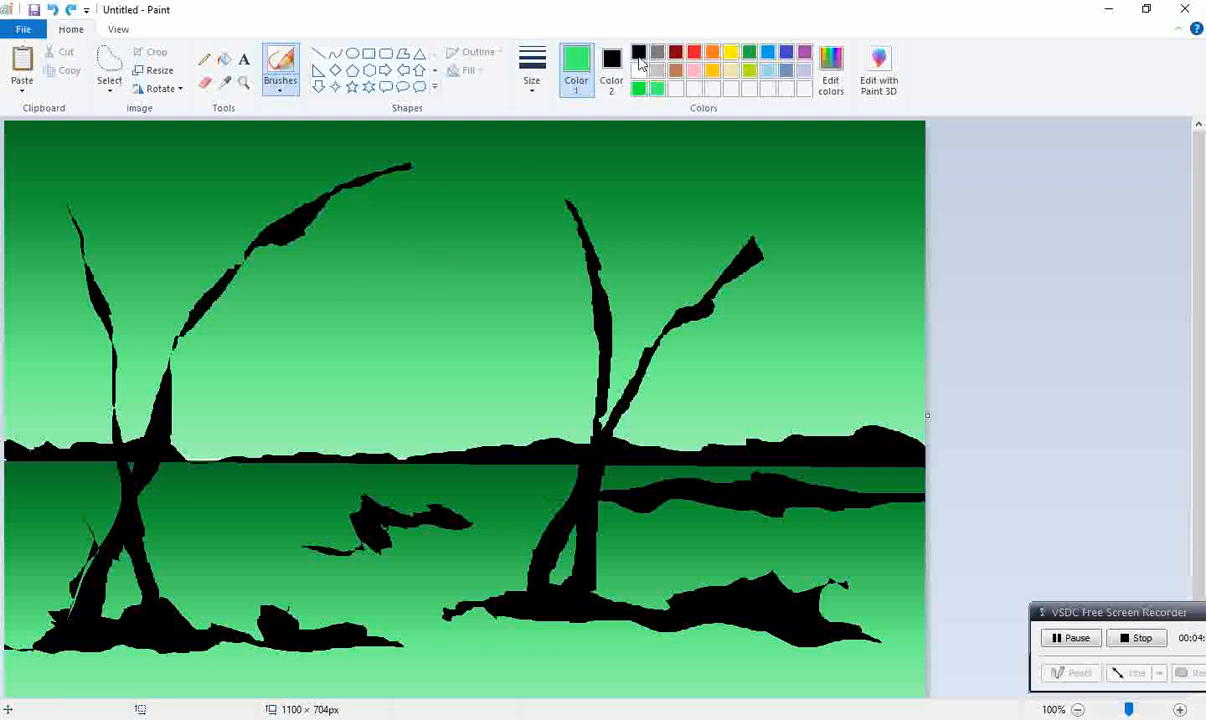
# Step: Set Color 1 to black, and try and undo test strokes with the natural pencil and the oil brush in the sky
pyautogui.click(640, 60)
pyautogui.moveTo(333, 349)
pyautogui.mouseDown()
pyautogui.moveTo(369, 376)
pyautogui.moveTo(449, 463)
pyautogui.mouseUp()
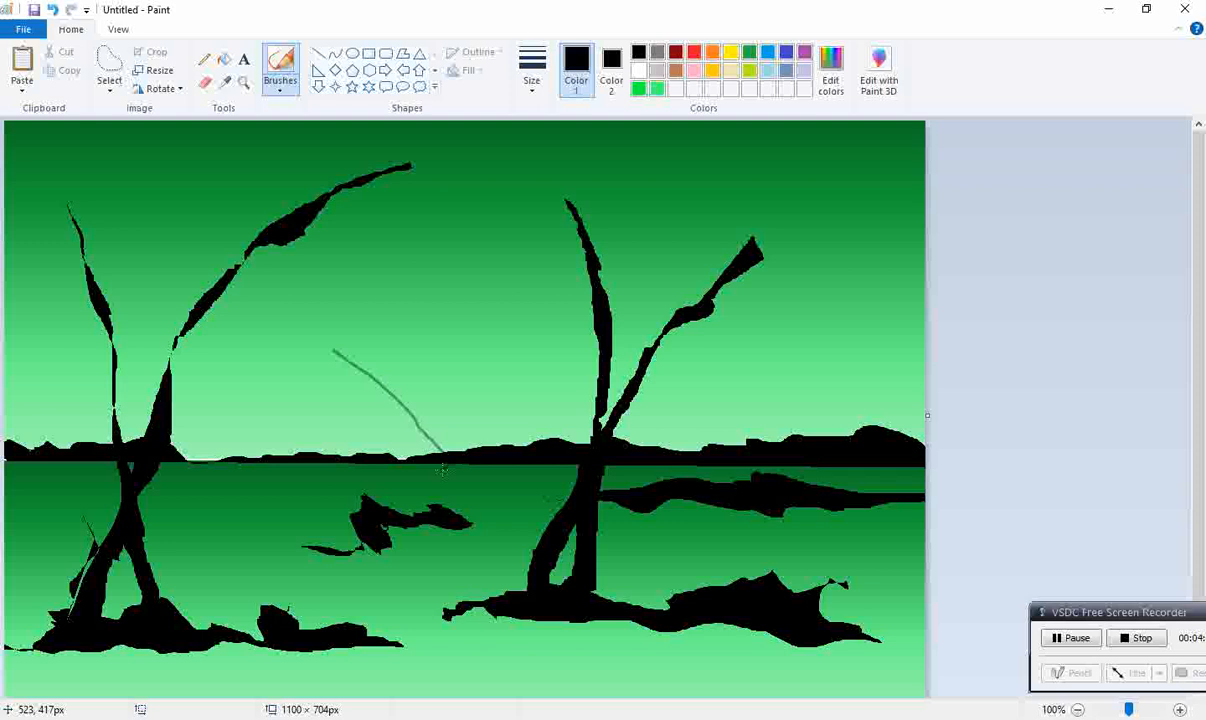
pyautogui.hotkey('ctrl', 'z')
pyautogui.click(280, 86)
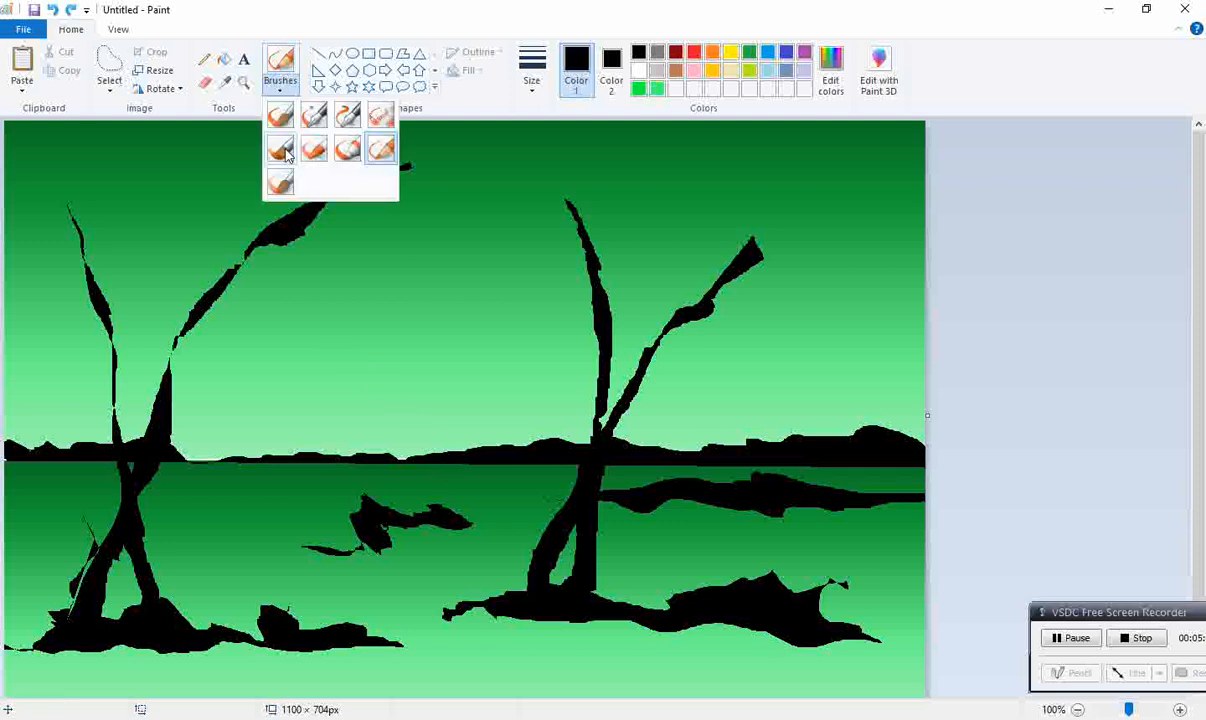
pyautogui.moveTo(312, 198)
pyautogui.mouseDown()
pyautogui.moveTo(339, 255)
pyautogui.moveTo(352, 328)
pyautogui.mouseUp()
pyautogui.hotkey('ctrl', 'z')
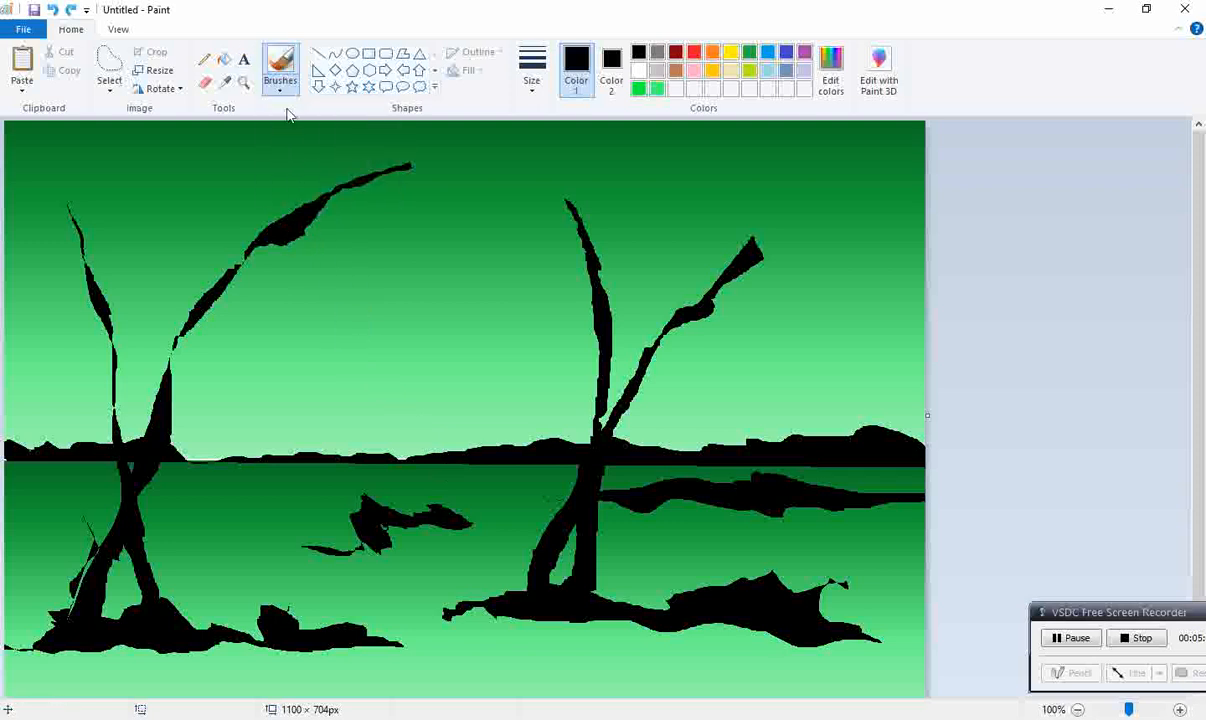
# Step: Adjust the oil brush size and paint a thin black branch off the upper left side of the right-hand tree's upright trunk
pyautogui.click(282, 87)
pyautogui.click(531, 82)
pyautogui.click(531, 127)
pyautogui.moveTo(497, 187)
pyautogui.mouseDown()
pyautogui.moveTo(575, 252)
pyautogui.moveTo(598, 296)
pyautogui.mouseUp()
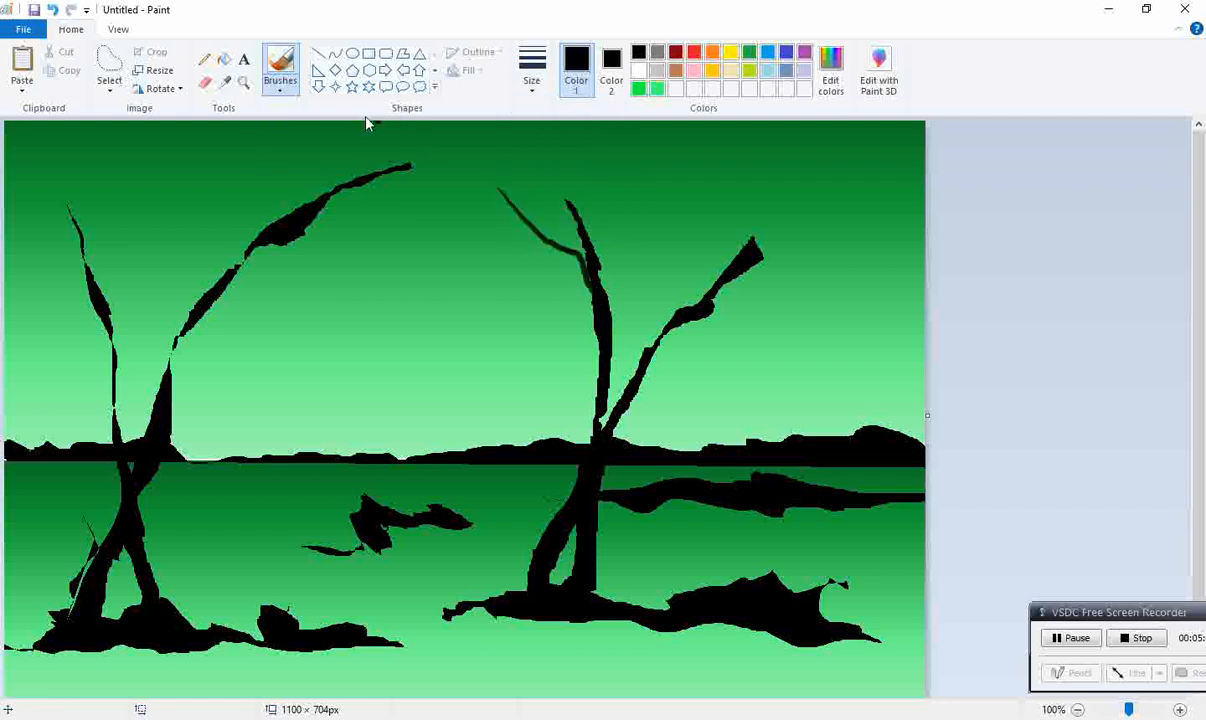
pyautogui.click(280, 87)
pyautogui.click(707, 177)
# Step: Paint five thin black branches fanning out from the upper half of the right-hand tree's slanted trunk
pyautogui.moveTo(892, 150); pyautogui.dragTo(771, 229)
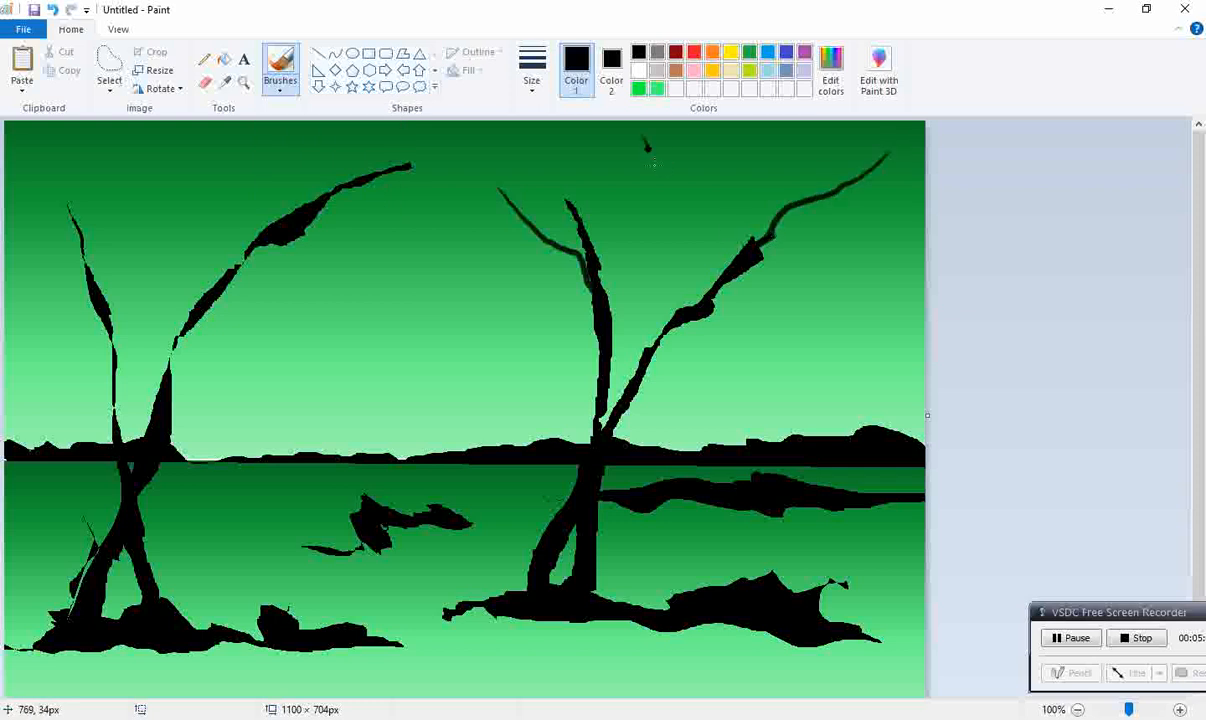
pyautogui.moveTo(639, 131)
pyautogui.mouseDown()
pyautogui.moveTo(715, 237)
pyautogui.moveTo(692, 287)
pyautogui.mouseUp()
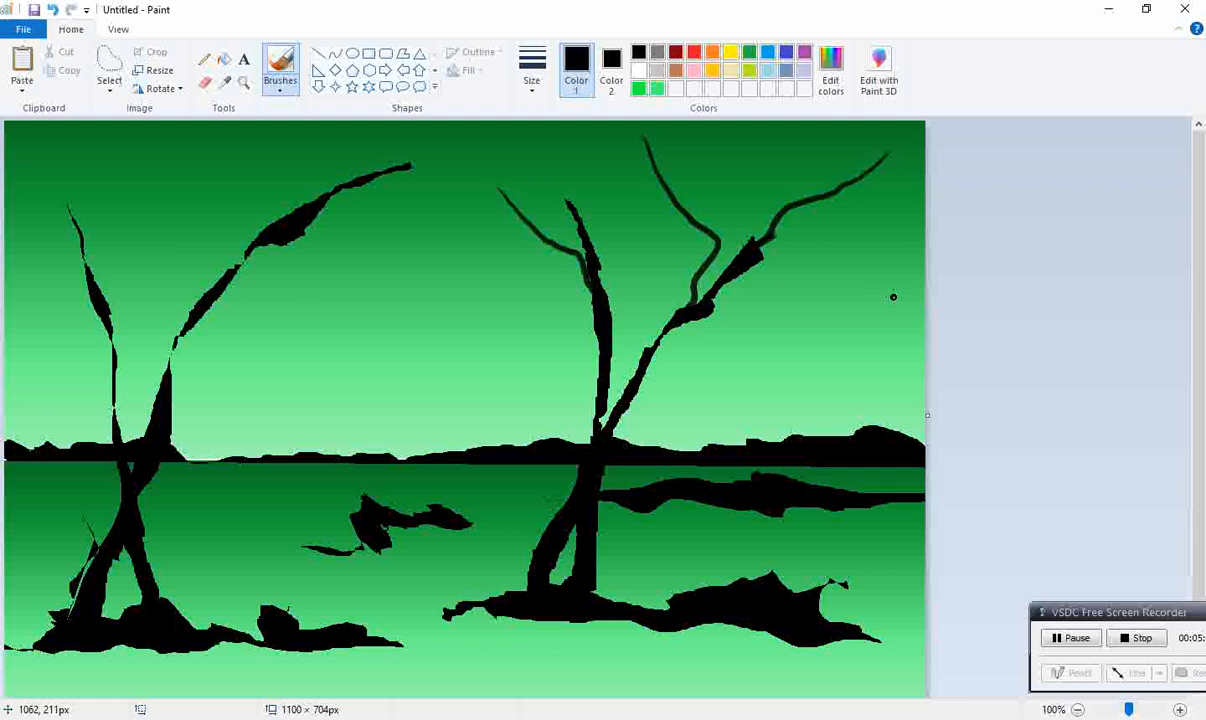
pyautogui.moveTo(893, 297); pyautogui.dragTo(717, 306)
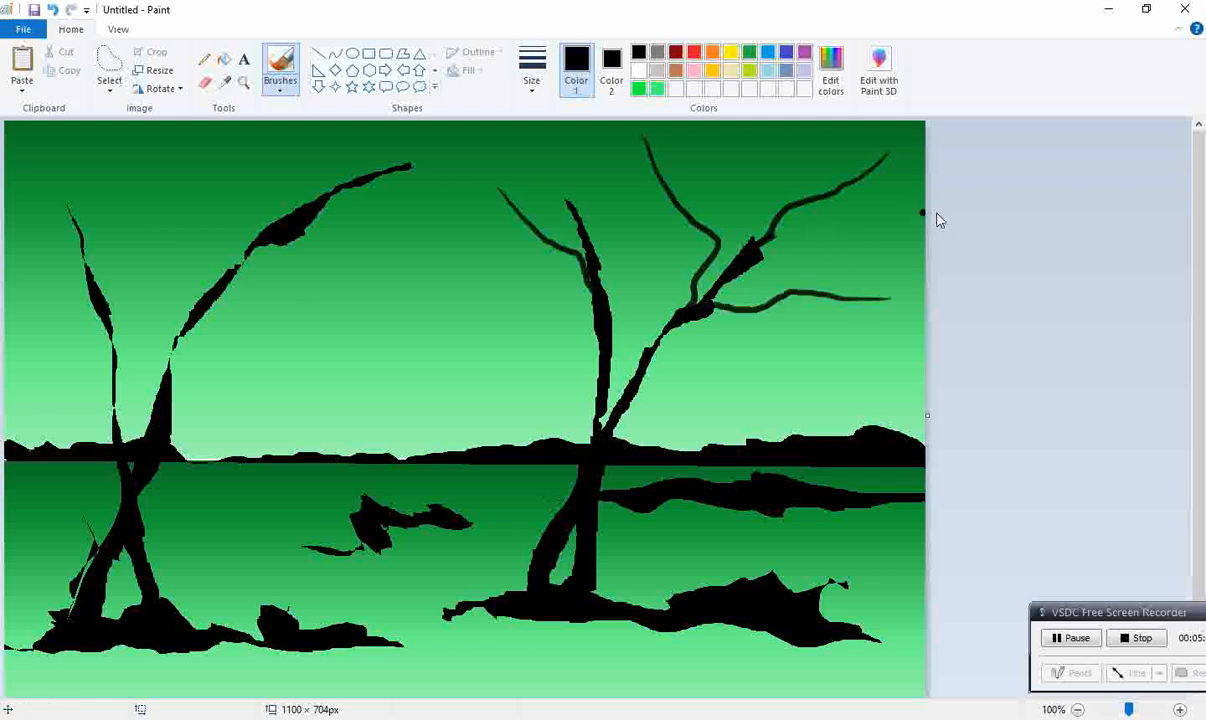
pyautogui.moveTo(886, 224); pyautogui.dragTo(762, 256)
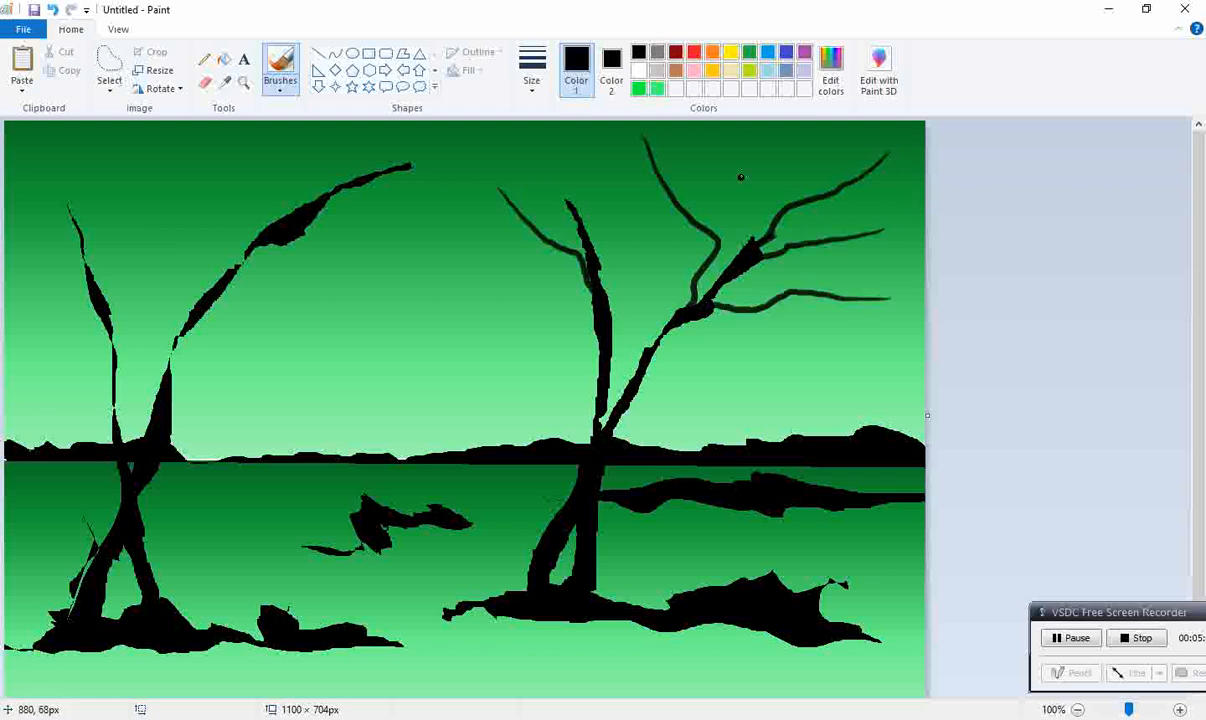
pyautogui.moveTo(747, 178); pyautogui.dragTo(748, 228)
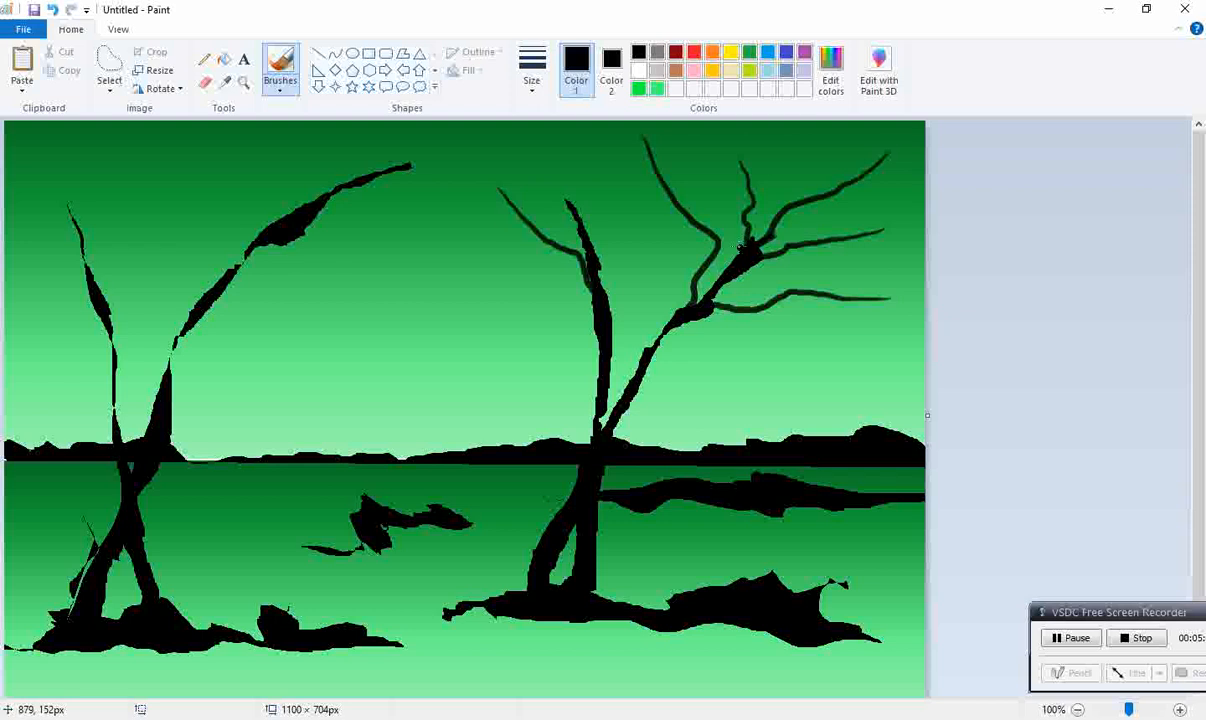
# Step: Add a side twig, a branch on the inner side and a pointed tip extension to the right-hand tree's upright trunk
pyautogui.moveTo(461, 254); pyautogui.dragTo(526, 239)
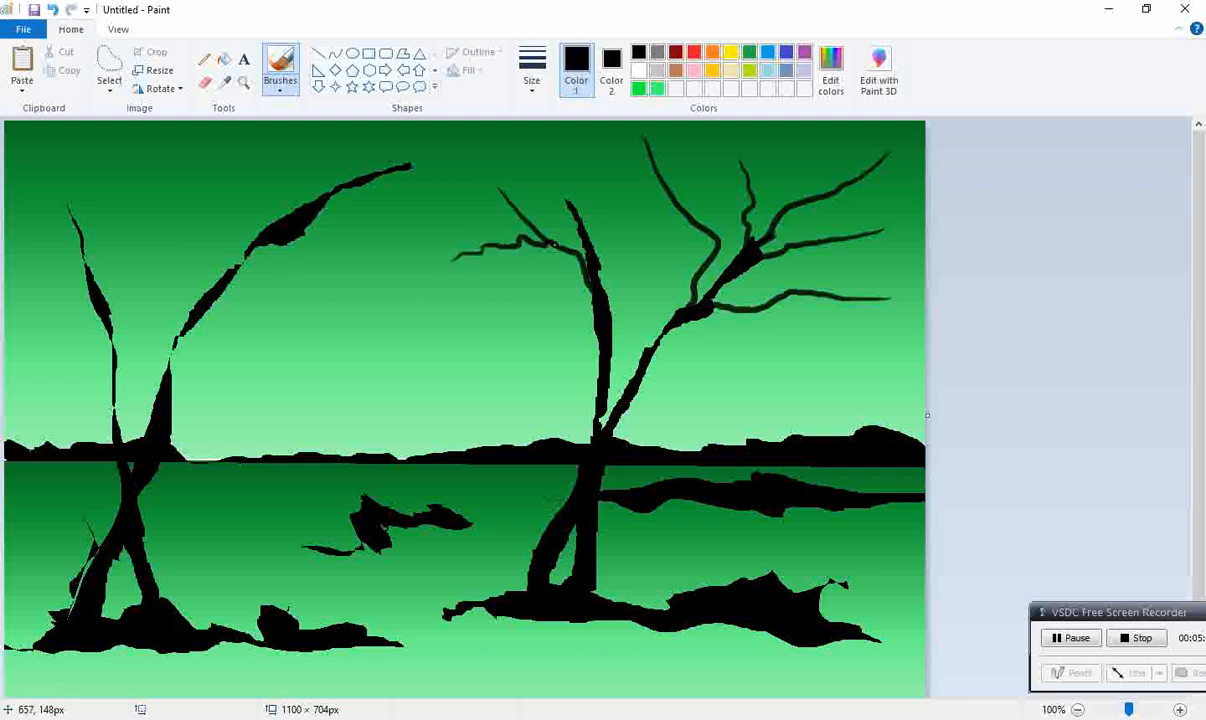
pyautogui.moveTo(646, 180); pyautogui.dragTo(614, 326)
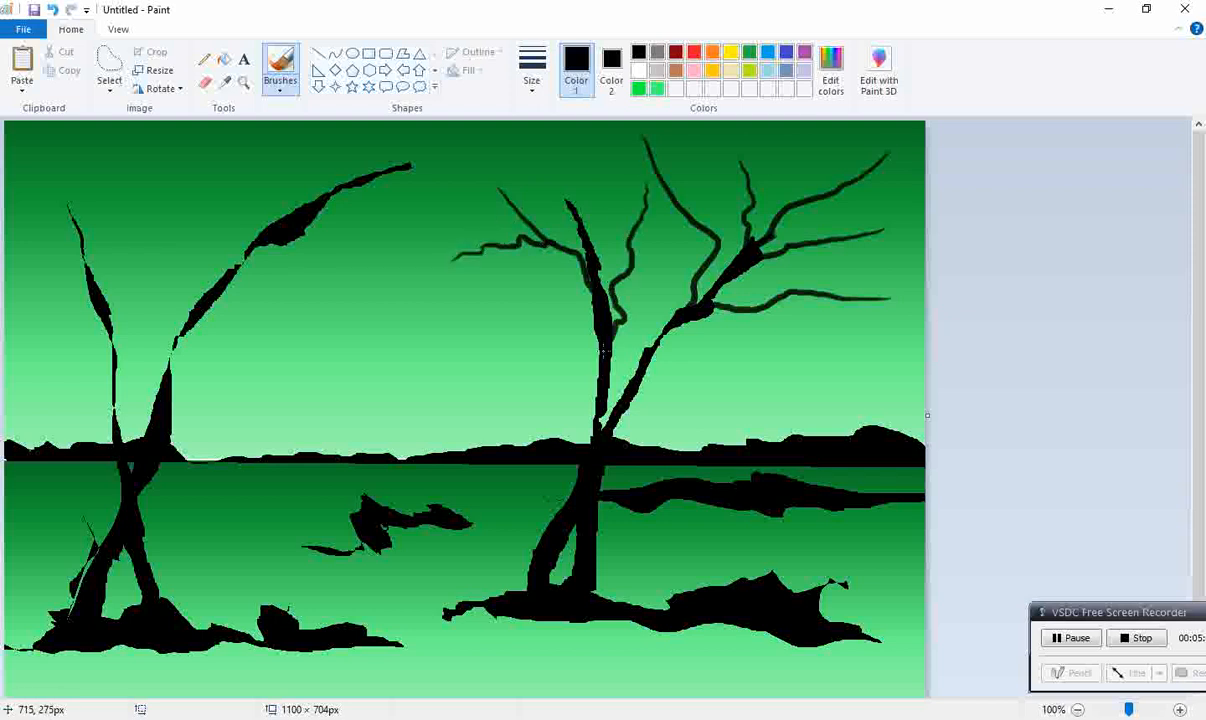
pyautogui.moveTo(539, 146); pyautogui.dragTo(588, 223)
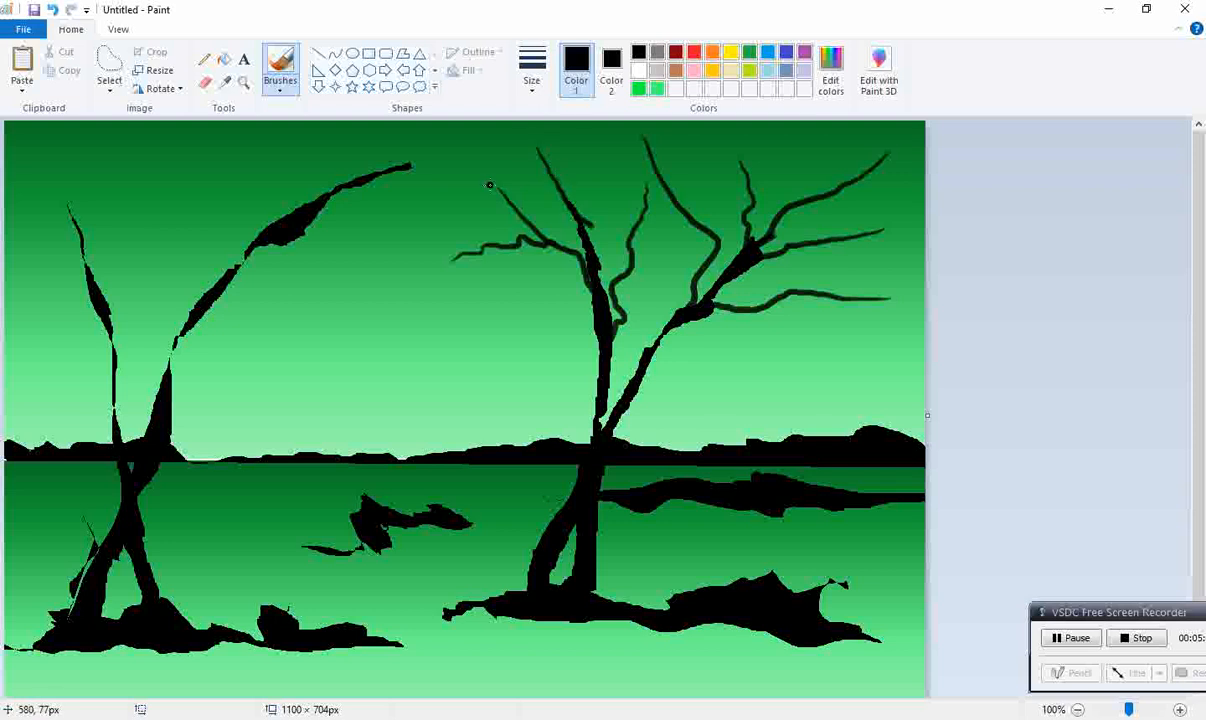
# Step: Paint black branches from the left-hand tree's arched trunk and around the upper part of its thin upright trunk
pyautogui.moveTo(250, 176)
pyautogui.mouseDown()
pyautogui.moveTo(229, 207)
pyautogui.moveTo(228, 257)
pyautogui.mouseUp()
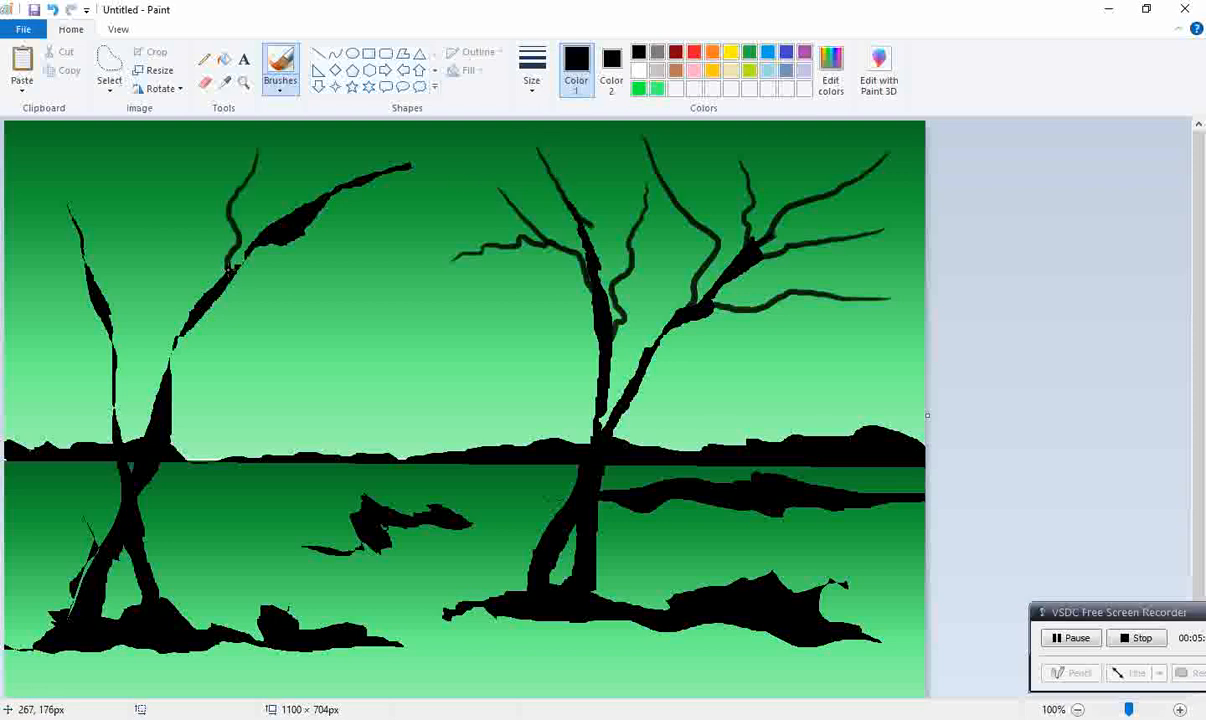
pyautogui.moveTo(460, 189); pyautogui.dragTo(323, 202)
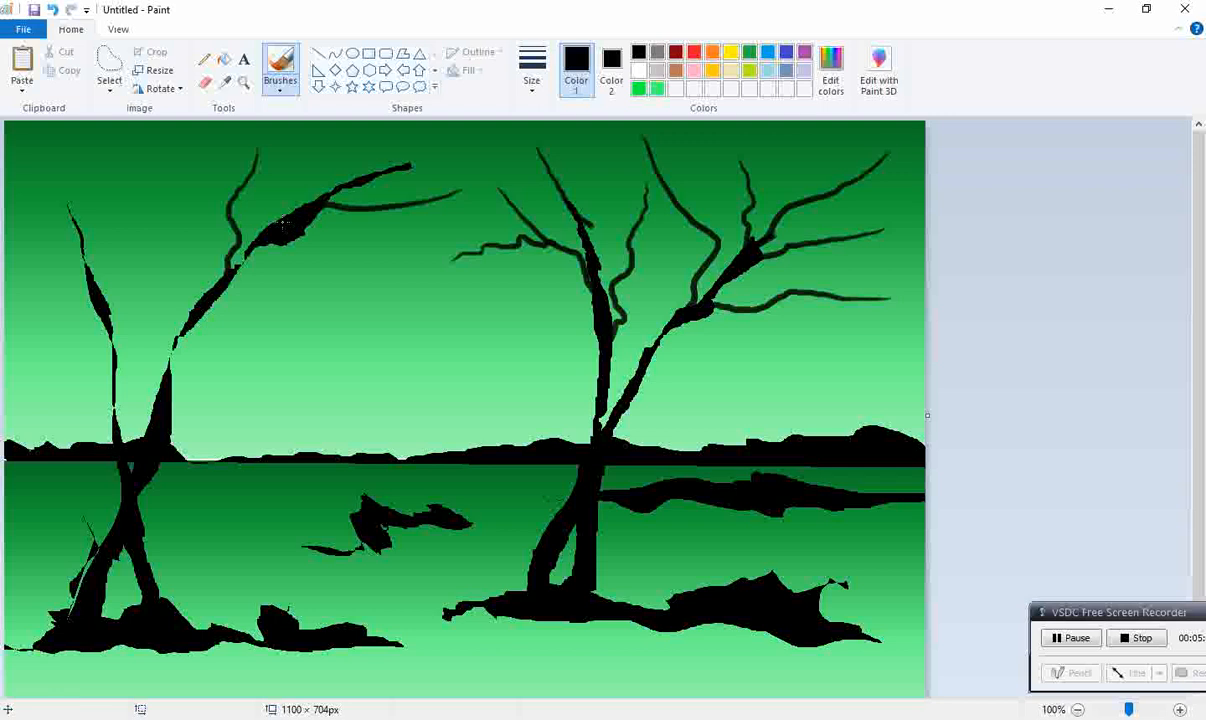
pyautogui.moveTo(137, 156)
pyautogui.mouseDown()
pyautogui.moveTo(110, 296)
pyautogui.moveTo(63, 273)
pyautogui.mouseUp()
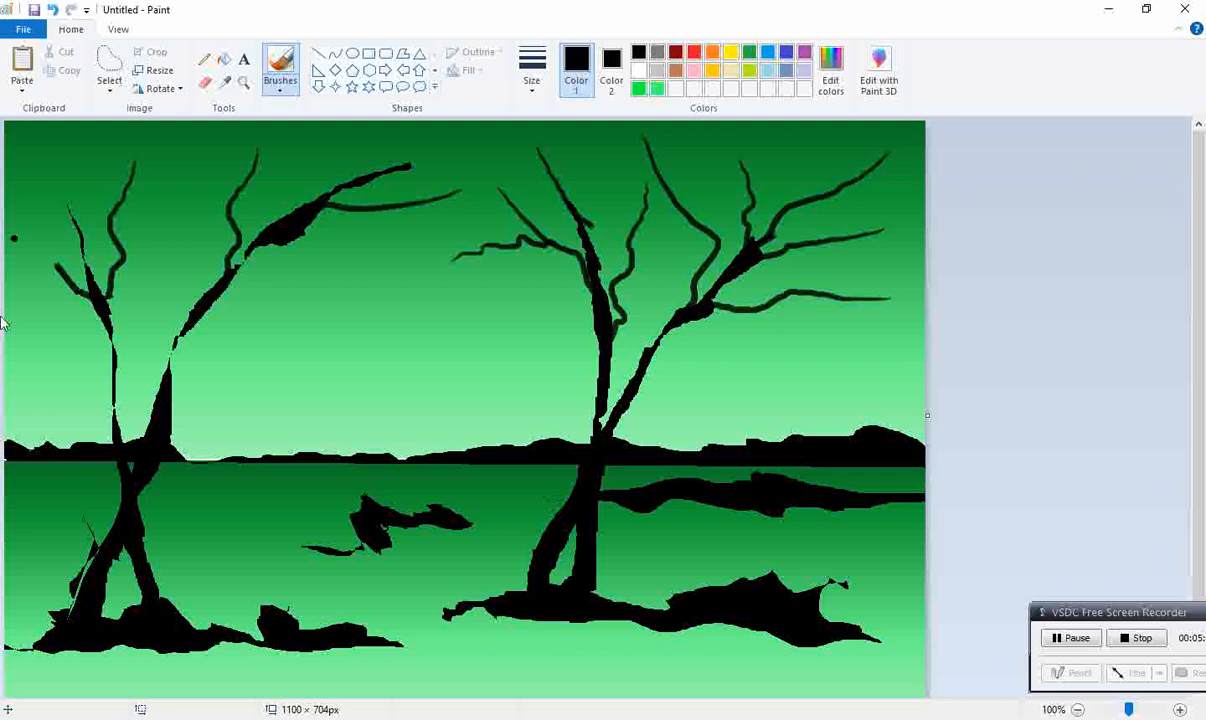
pyautogui.moveTo(26, 152)
pyautogui.mouseDown()
pyautogui.moveTo(8, 200)
pyautogui.moveTo(19, 245)
pyautogui.mouseUp()
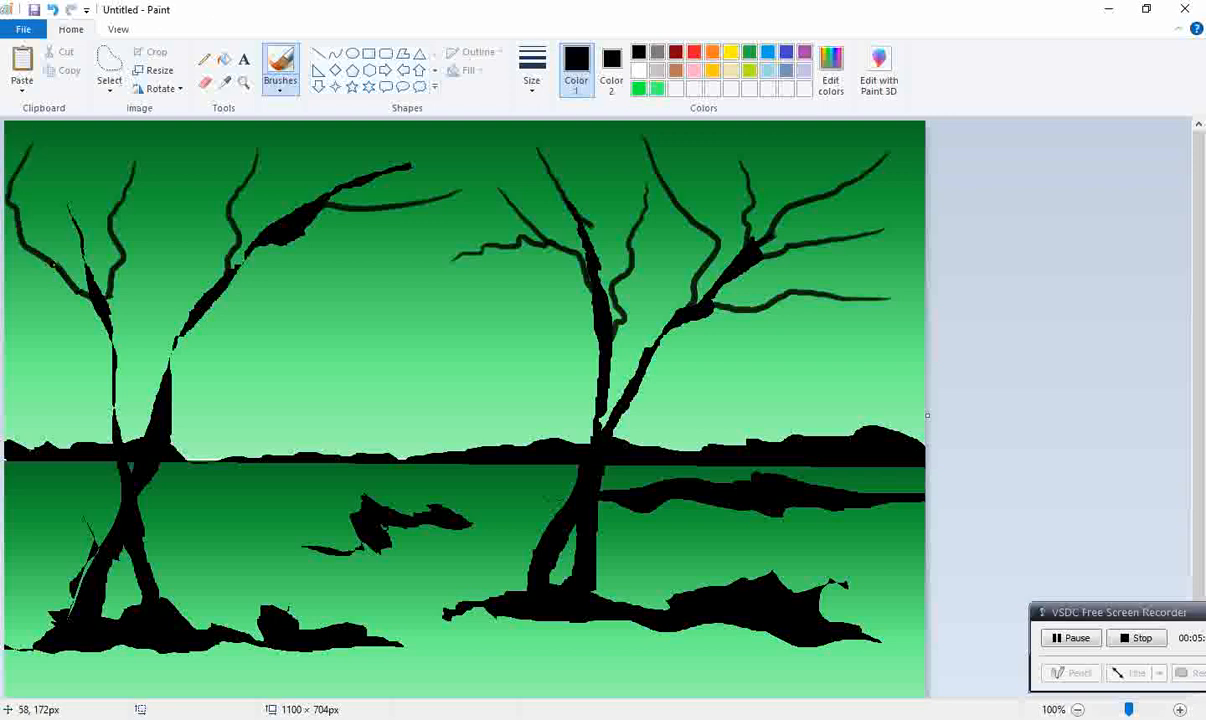
pyautogui.moveTo(185, 193)
pyautogui.mouseDown()
pyautogui.moveTo(128, 222)
pyautogui.moveTo(117, 262)
pyautogui.mouseUp()
# Step: Paint lower branches on both trunks of the left-hand tree, including a long one rising to the right from the arched trunk
pyautogui.moveTo(60, 290)
pyautogui.mouseDown()
pyautogui.moveTo(93, 316)
pyautogui.moveTo(108, 377)
pyautogui.mouseUp()
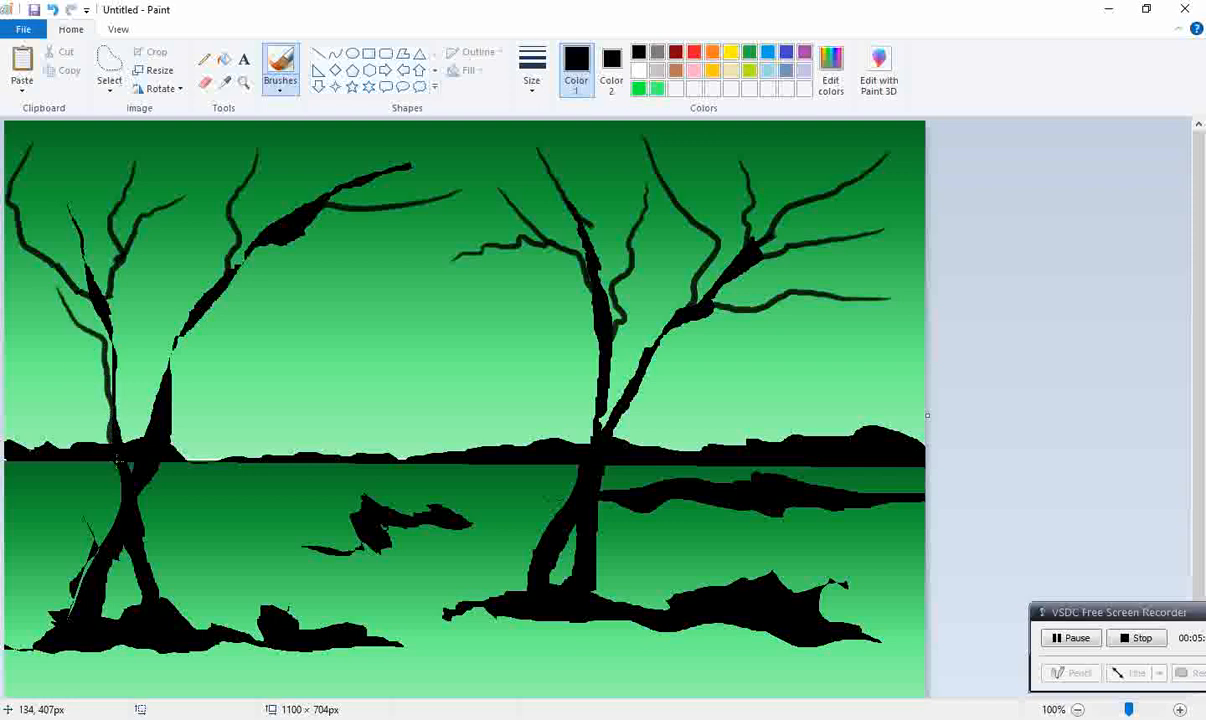
pyautogui.moveTo(157, 299); pyautogui.dragTo(130, 346)
pyautogui.moveTo(345, 269)
pyautogui.mouseDown()
pyautogui.moveTo(262, 321)
pyautogui.moveTo(162, 388)
pyautogui.mouseUp()
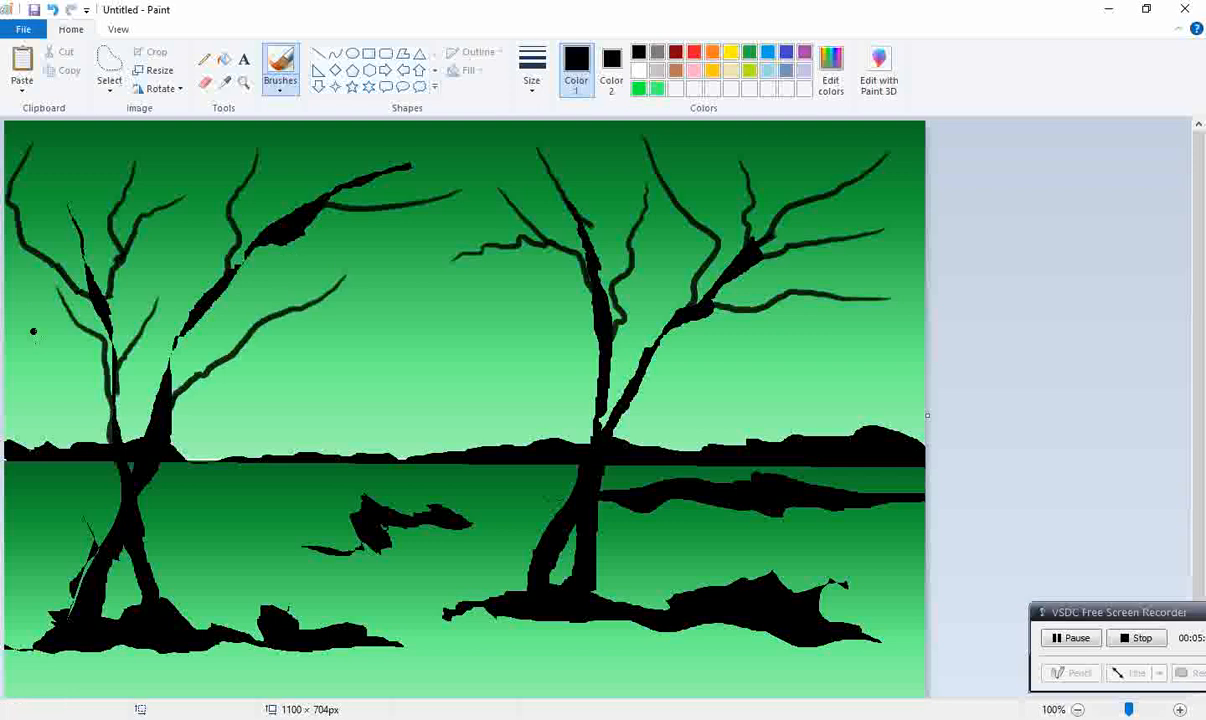
pyautogui.moveTo(50, 334); pyautogui.dragTo(91, 329)
# Step: Add finer twigs to the left-hand tree's branches, plus a short branch rising between its two trunks
pyautogui.moveTo(61, 131); pyautogui.dragTo(34, 202)
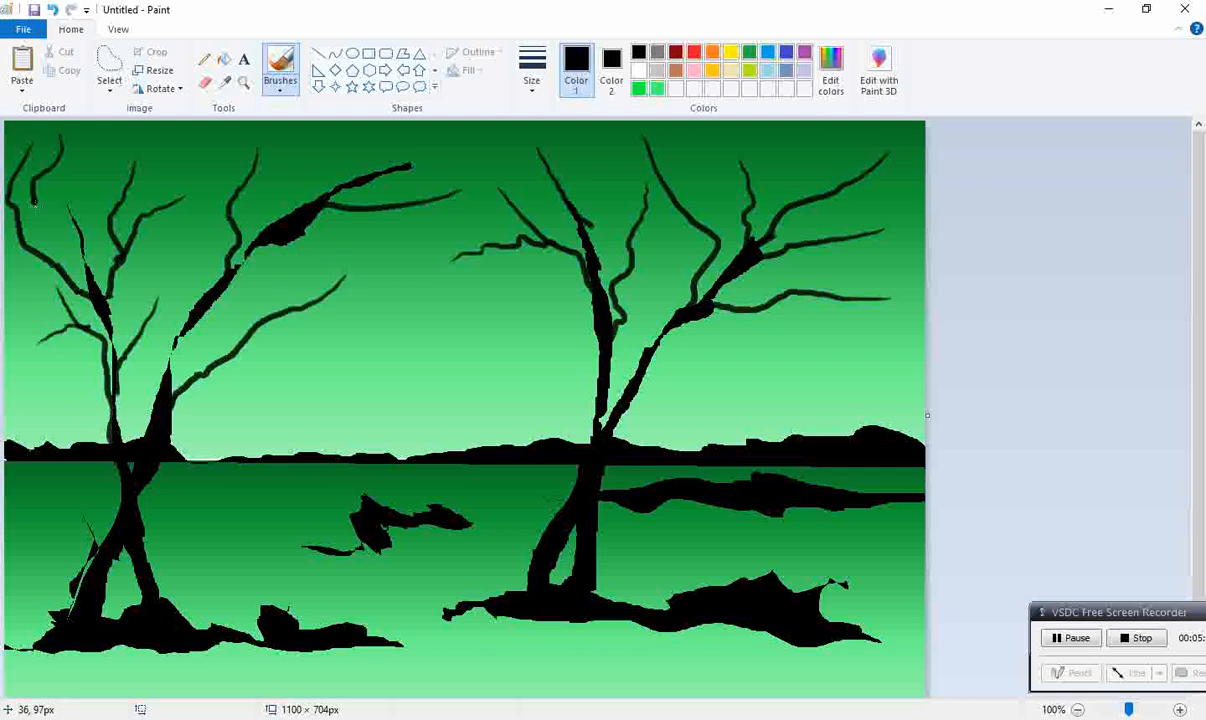
pyautogui.moveTo(87, 162); pyautogui.dragTo(111, 207)
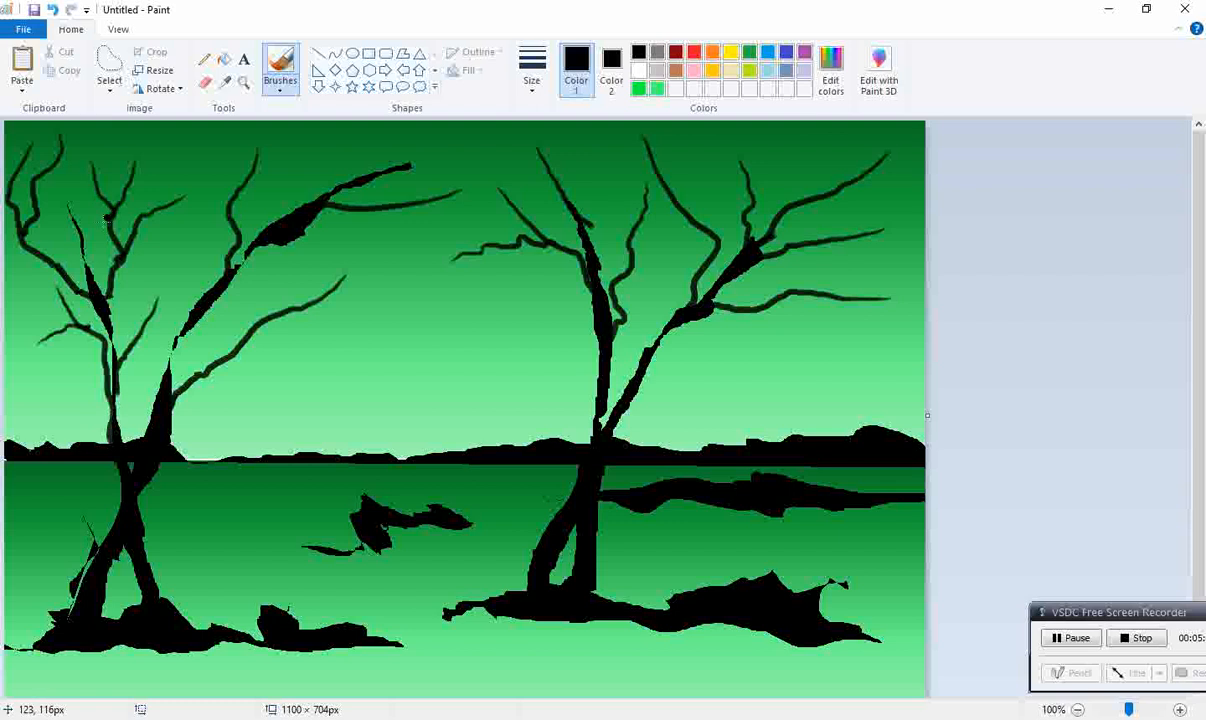
pyautogui.moveTo(11, 306); pyautogui.dragTo(41, 268)
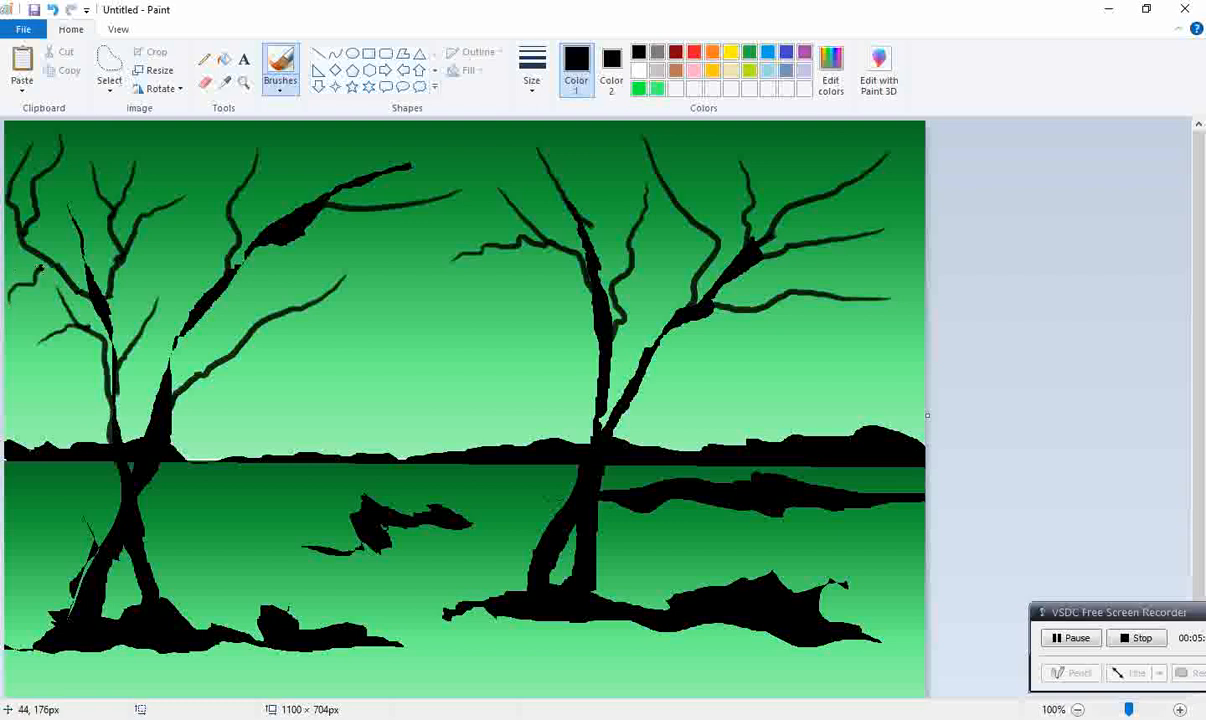
pyautogui.moveTo(264, 148)
pyautogui.mouseDown()
pyautogui.moveTo(243, 177)
pyautogui.moveTo(167, 210)
pyautogui.mouseUp()
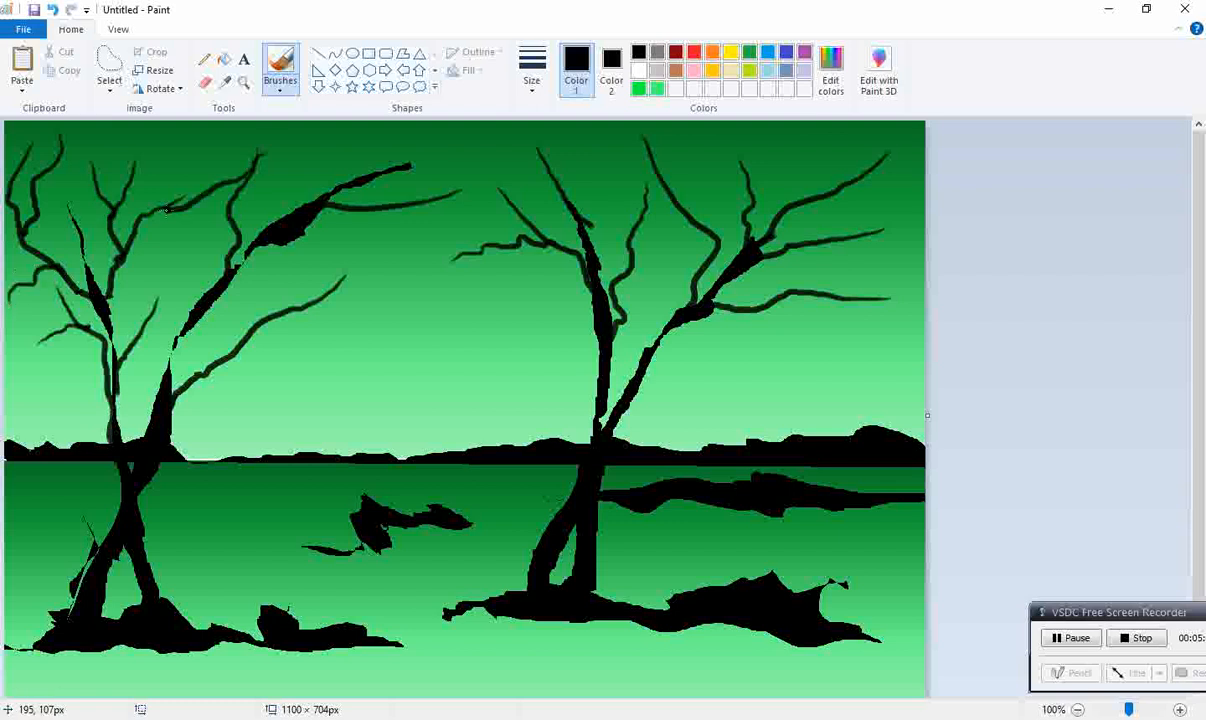
pyautogui.moveTo(198, 148); pyautogui.dragTo(145, 222)
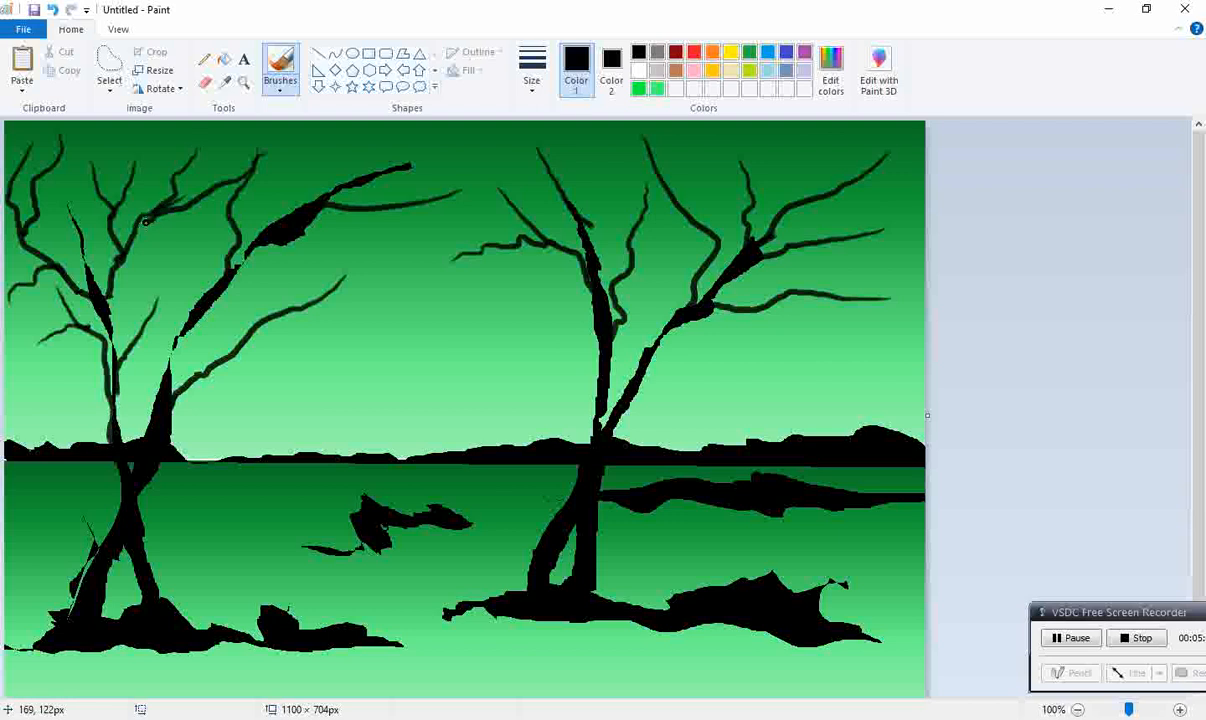
pyautogui.moveTo(146, 237); pyautogui.dragTo(160, 346)
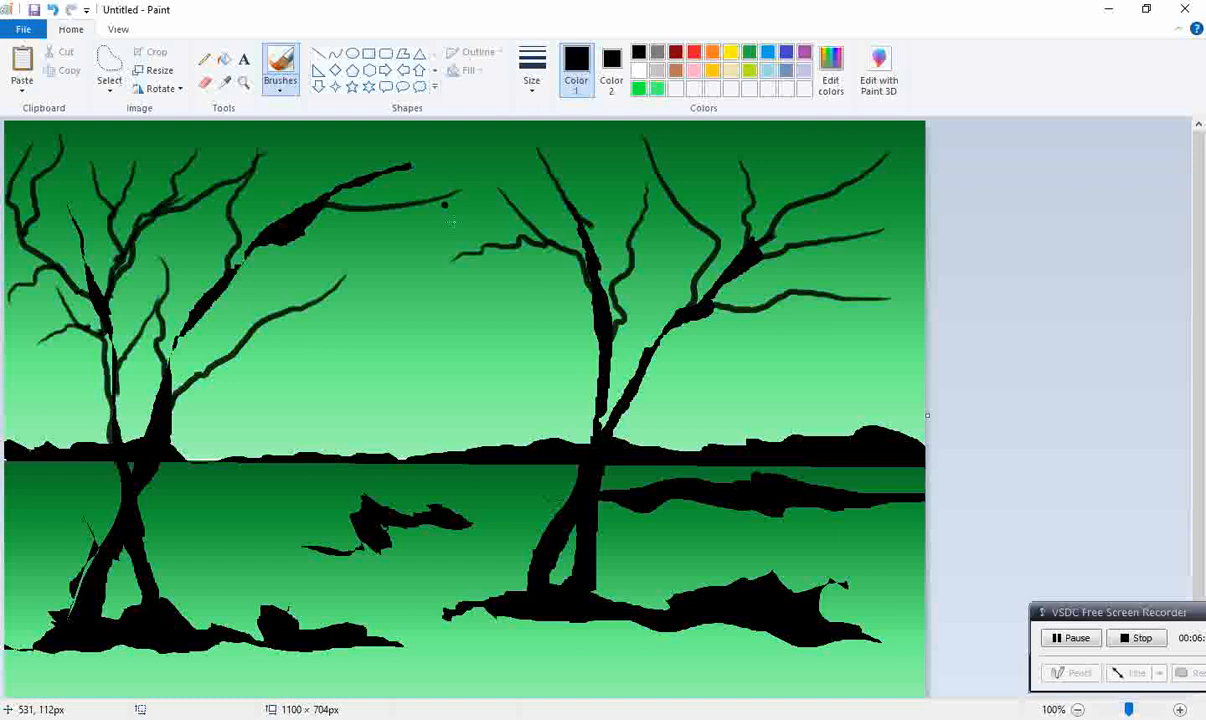
# Step: Paint forked branches on both sides of the right-hand tree's middle and lower trunks
pyautogui.moveTo(483, 353); pyautogui.dragTo(583, 297)
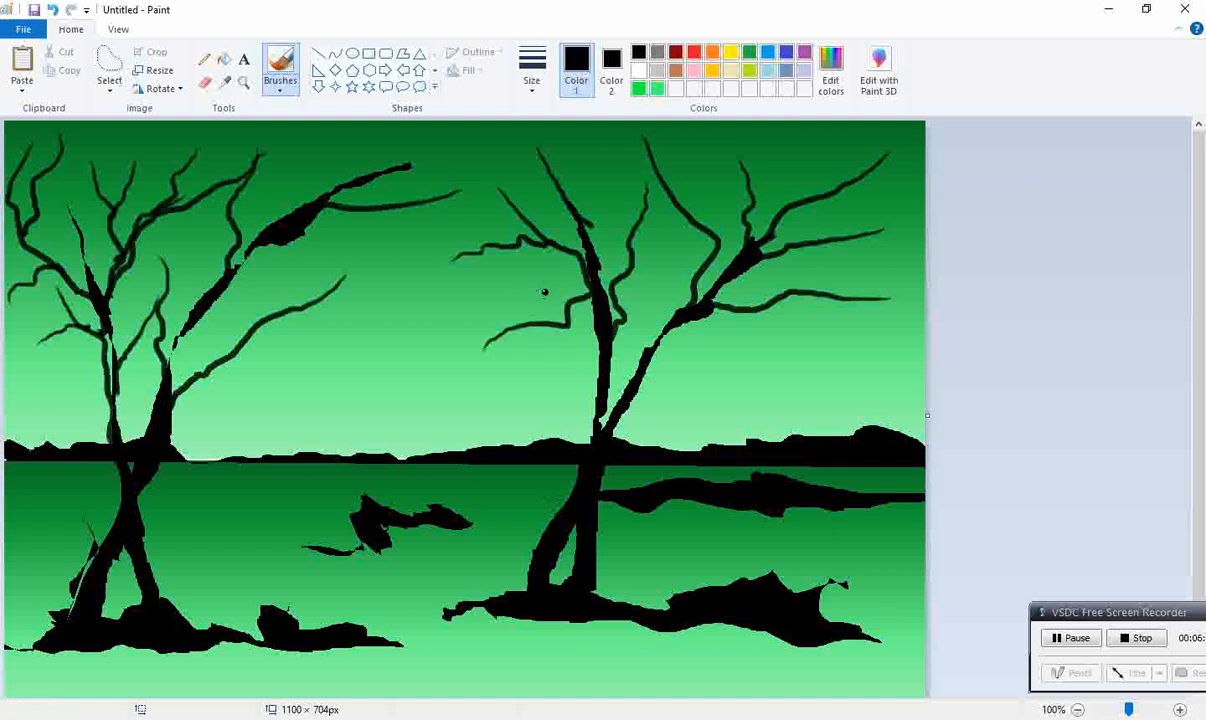
pyautogui.moveTo(539, 363); pyautogui.dragTo(583, 395)
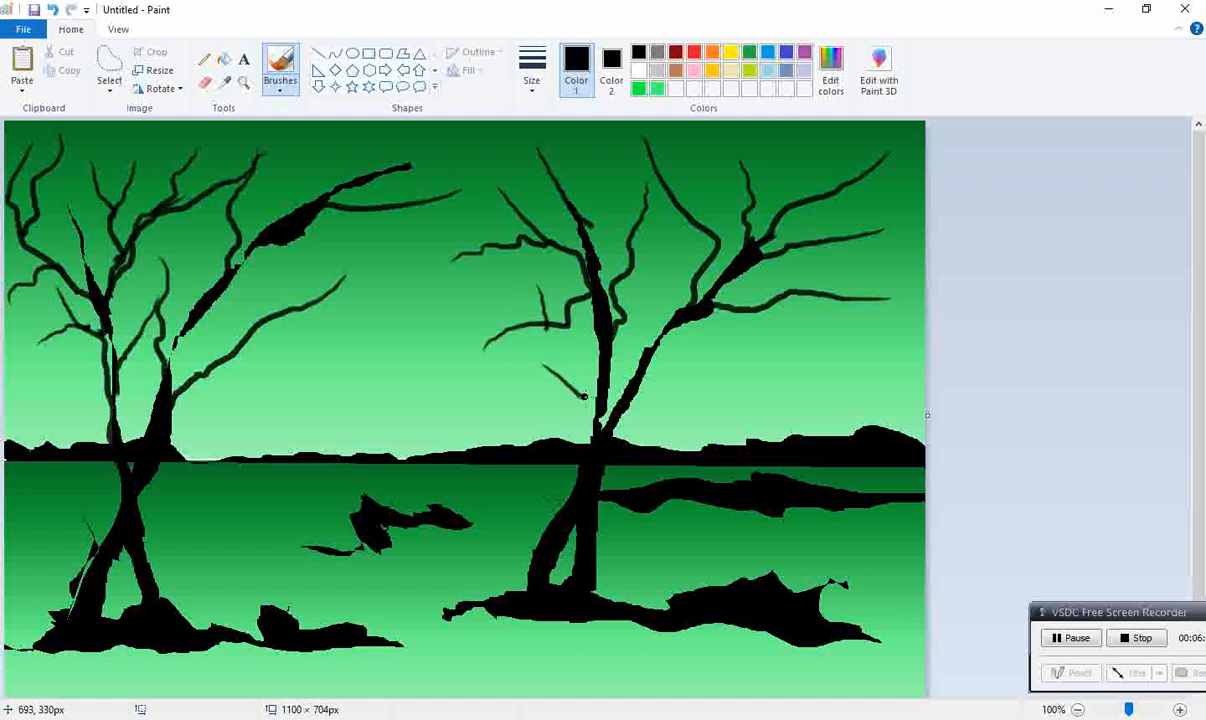
pyautogui.moveTo(572, 351); pyautogui.dragTo(589, 397)
pyautogui.moveTo(792, 348)
pyautogui.mouseDown()
pyautogui.moveTo(690, 362)
pyautogui.moveTo(636, 395)
pyautogui.mouseUp()
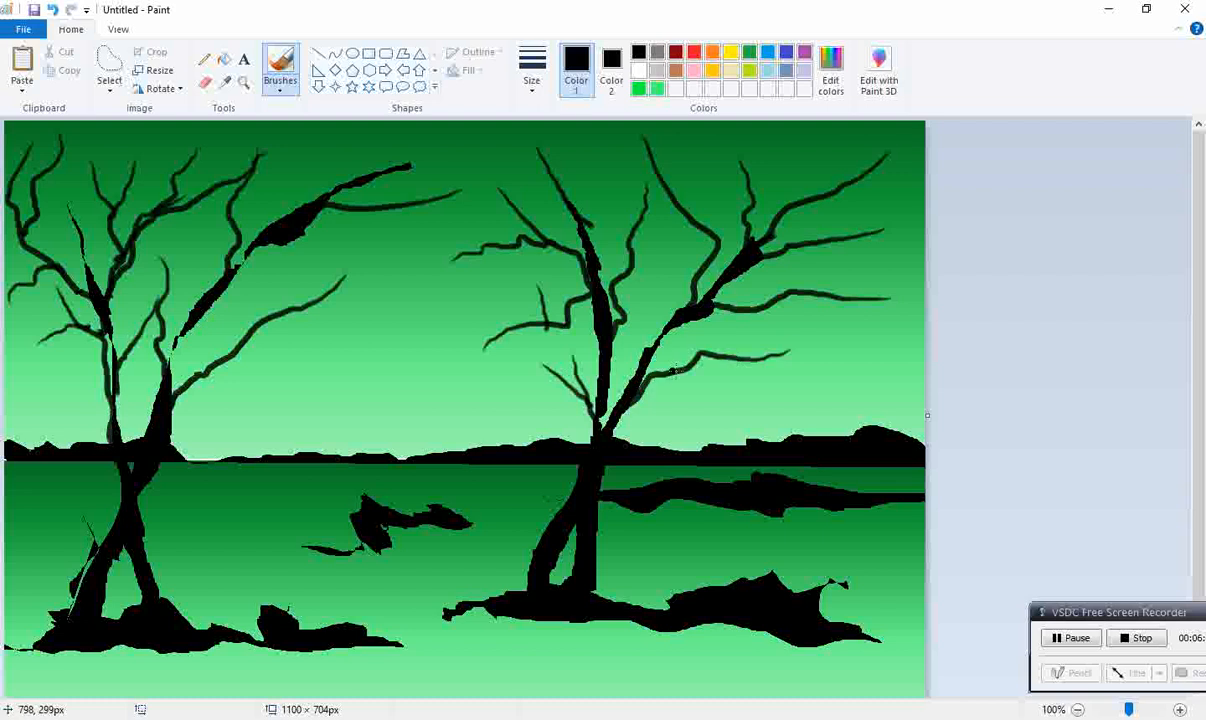
pyautogui.moveTo(735, 324); pyautogui.dragTo(702, 352)
# Step: Add short twigs to the topmost branches of the right-hand tree, undoing one stray stroke
pyautogui.moveTo(580, 143); pyautogui.dragTo(588, 222)
pyautogui.moveTo(506, 155); pyautogui.dragTo(549, 195)
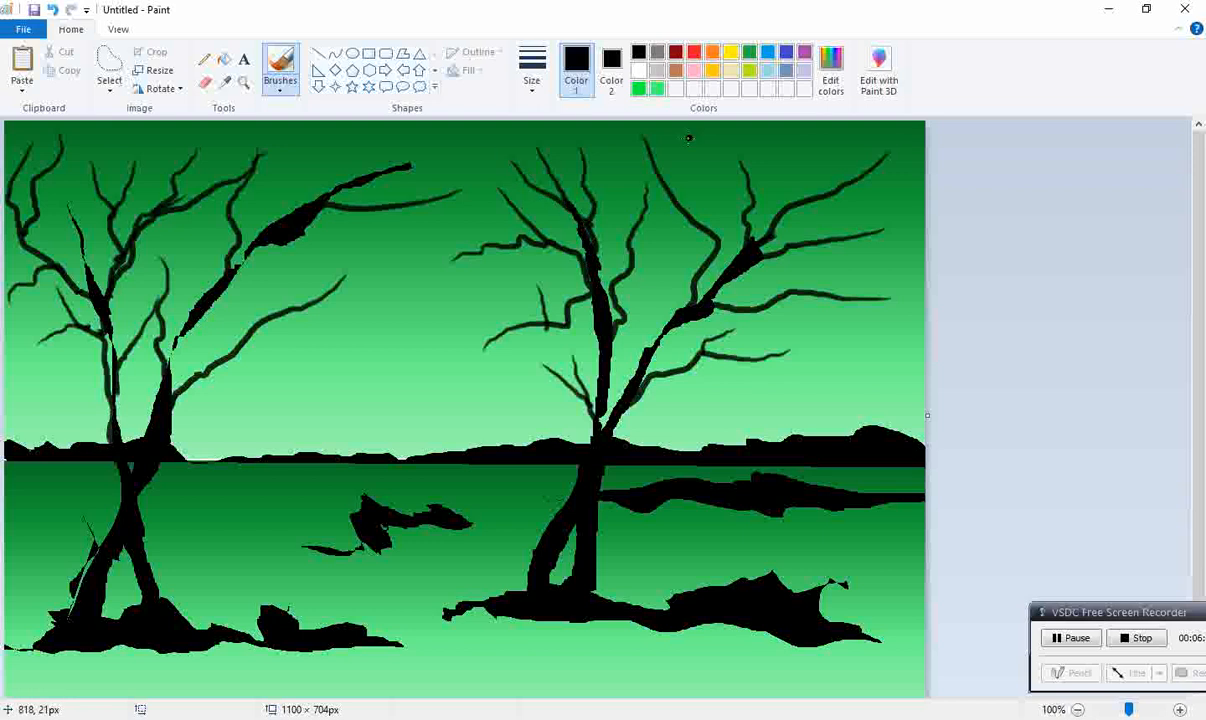
pyautogui.moveTo(688, 138); pyautogui.dragTo(685, 185)
pyautogui.moveTo(856, 143)
pyautogui.mouseDown()
pyautogui.moveTo(750, 183)
pyautogui.moveTo(744, 220)
pyautogui.mouseUp()
pyautogui.hotkey('ctrl', 'z')
pyautogui.moveTo(825, 143); pyautogui.dragTo(786, 199)
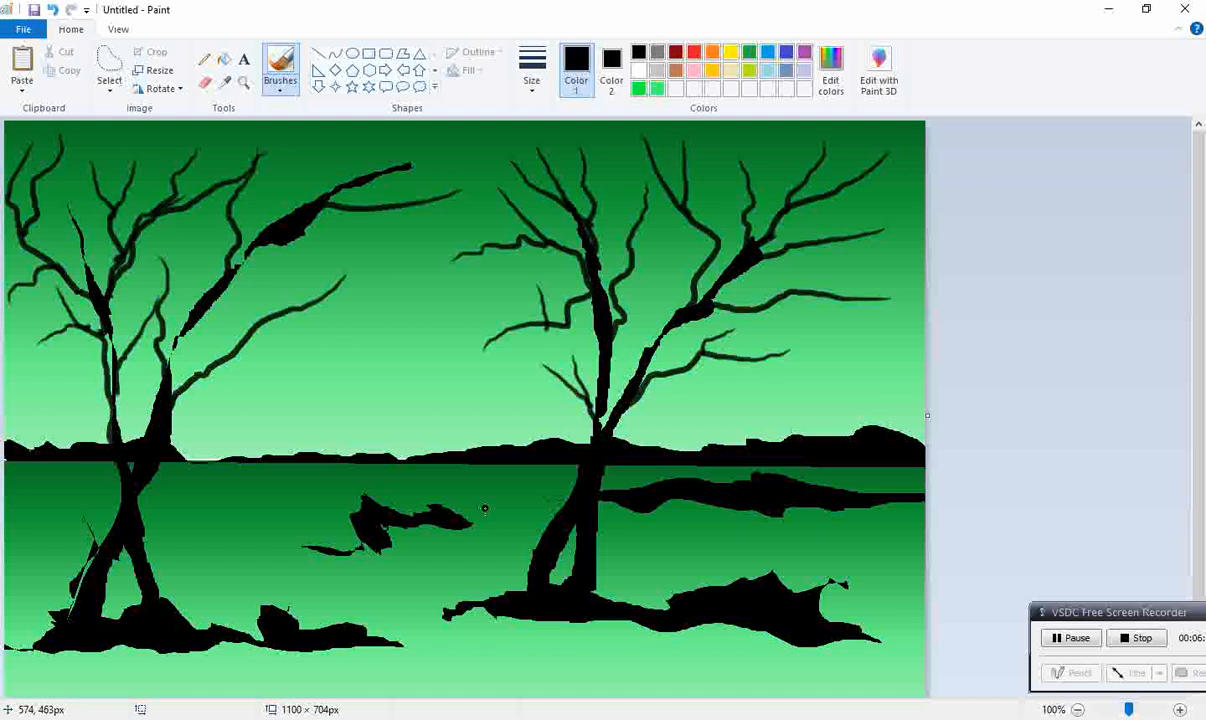
# Step: Paint a low forked branch spreading right from the right-hand tree's base, and a drooping twig on its left-side branch
pyautogui.moveTo(840, 383)
pyautogui.mouseDown()
pyautogui.moveTo(692, 374)
pyautogui.moveTo(604, 392)
pyautogui.moveTo(589, 440)
pyautogui.mouseUp()
pyautogui.moveTo(714, 377); pyautogui.dragTo(669, 405)
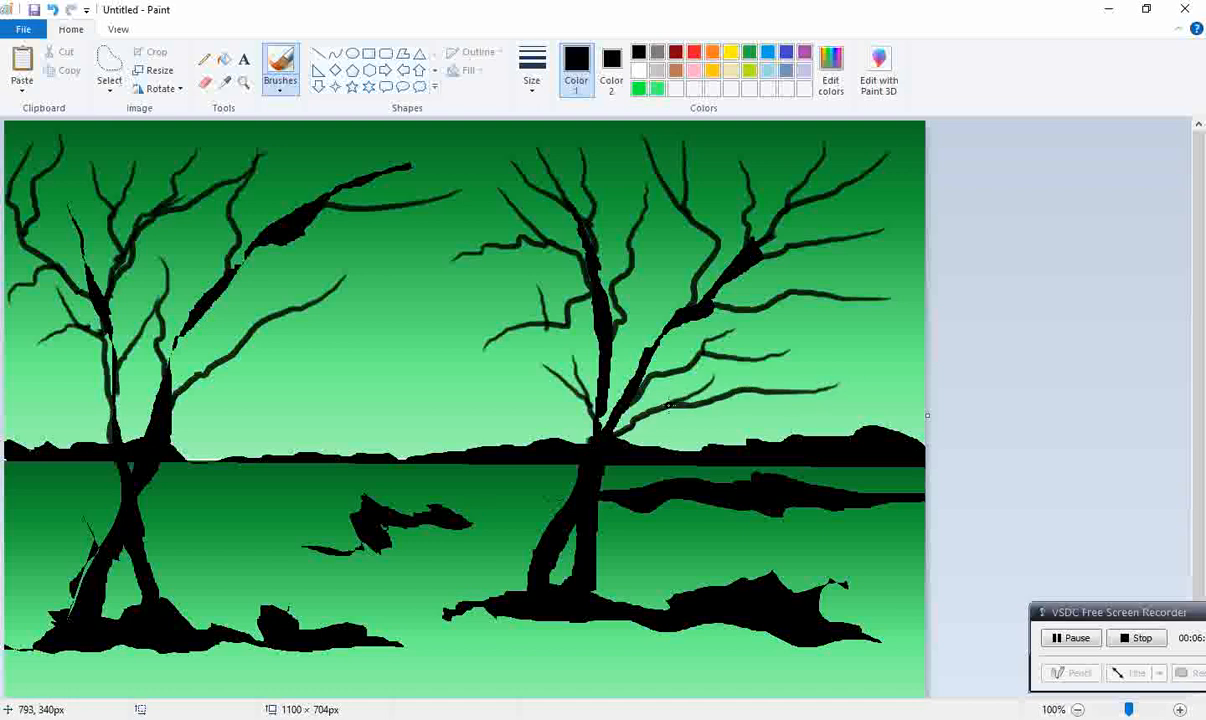
pyautogui.moveTo(807, 432); pyautogui.dragTo(716, 405)
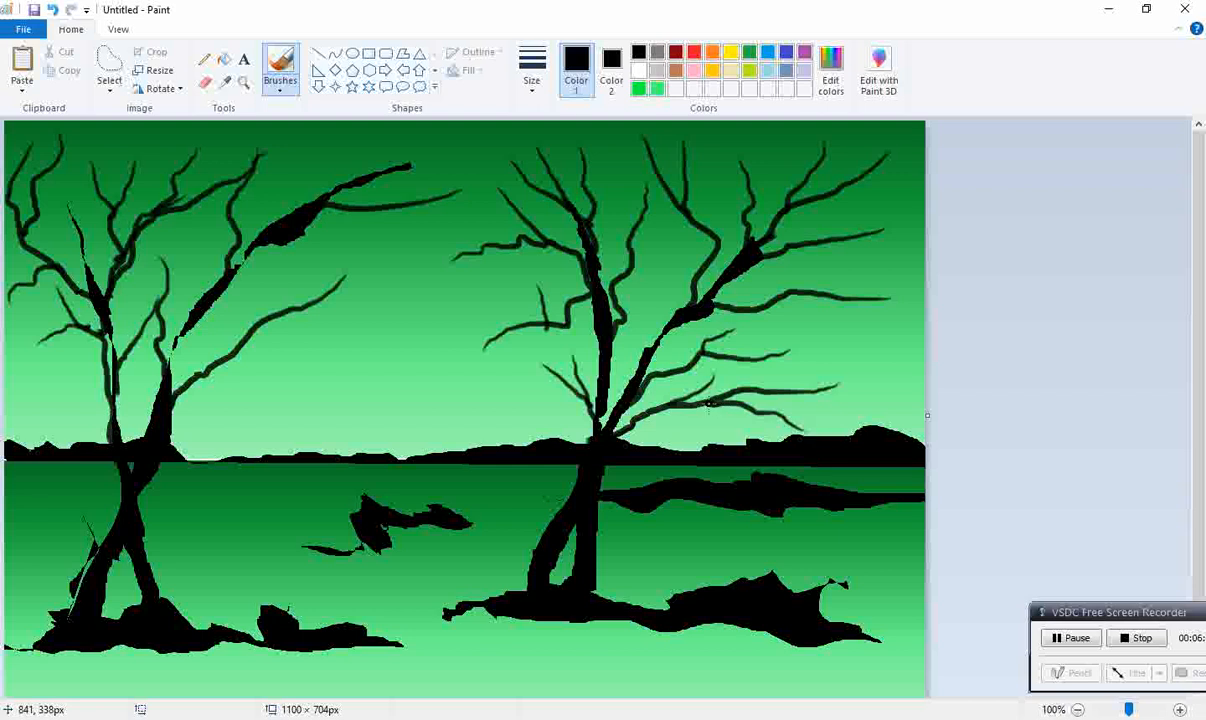
pyautogui.moveTo(505, 398); pyautogui.dragTo(524, 338)
# Step: Widen the canvas to 1364 × 704 px and dab a cluster of red brush dots on the added black strip
pyautogui.moveTo(923, 410); pyautogui.dragTo(1148, 413)
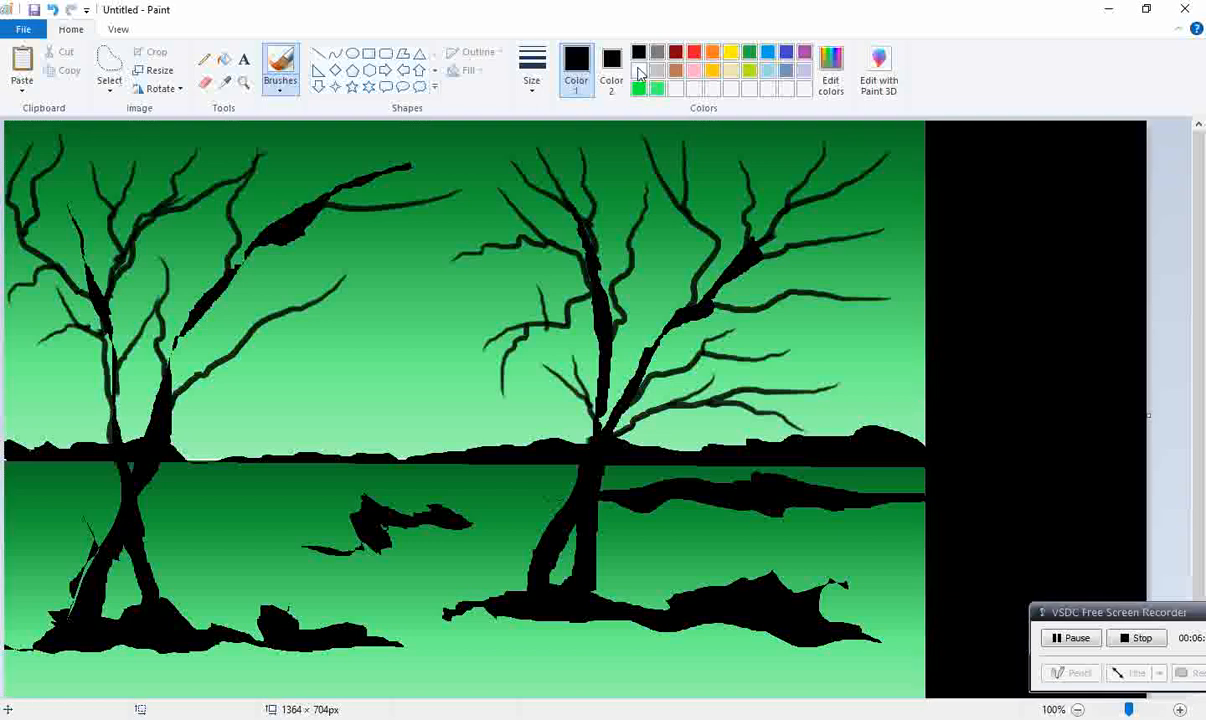
pyautogui.click(694, 51)
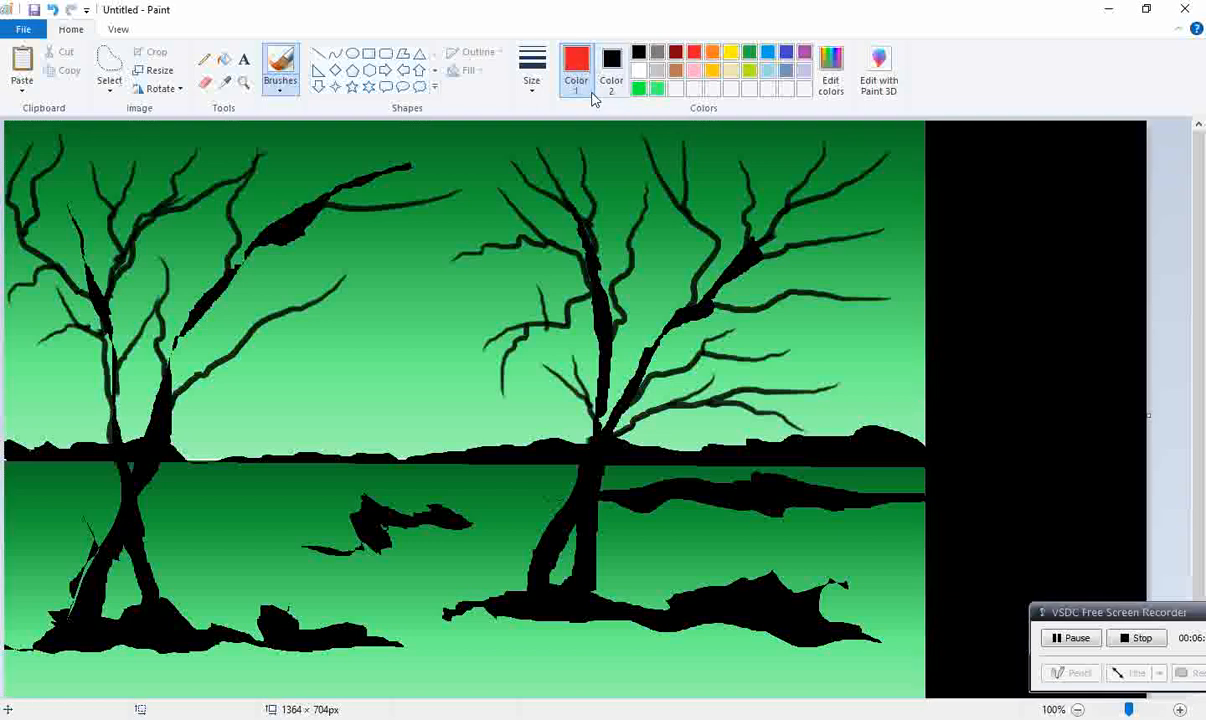
pyautogui.click(280, 86)
pyautogui.click(270, 115)
pyautogui.click(532, 72)
pyautogui.click(560, 205)
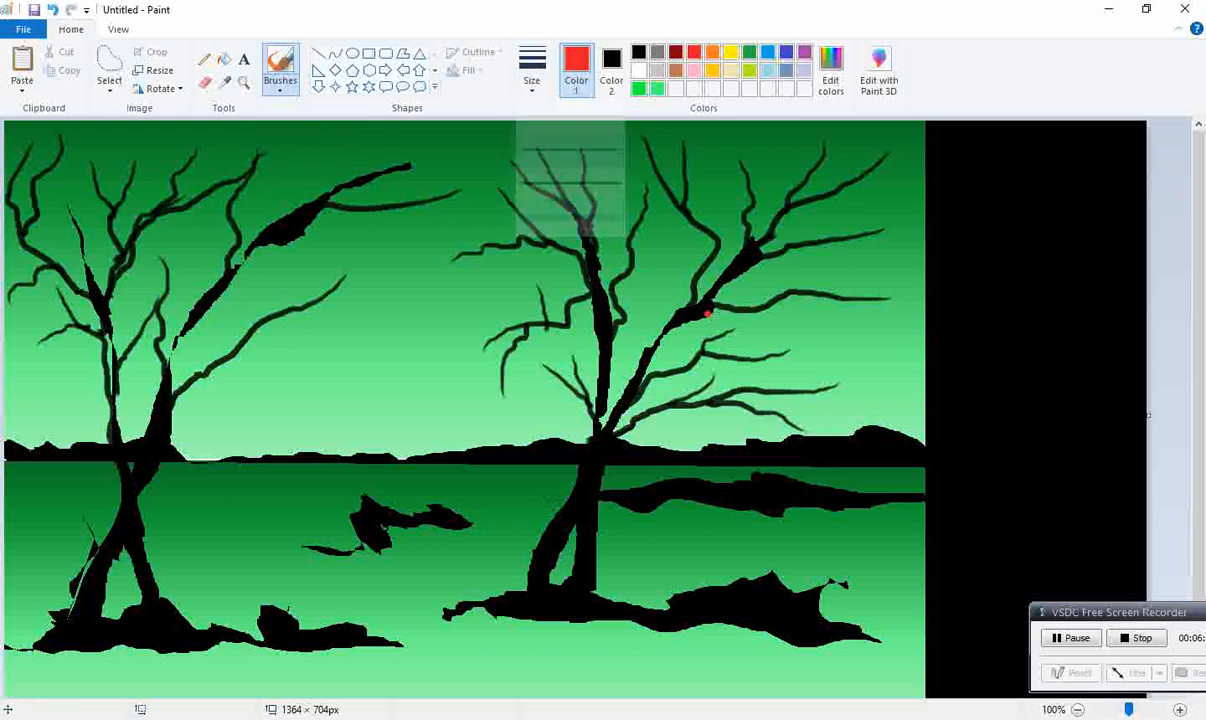
pyautogui.click(1036, 281)
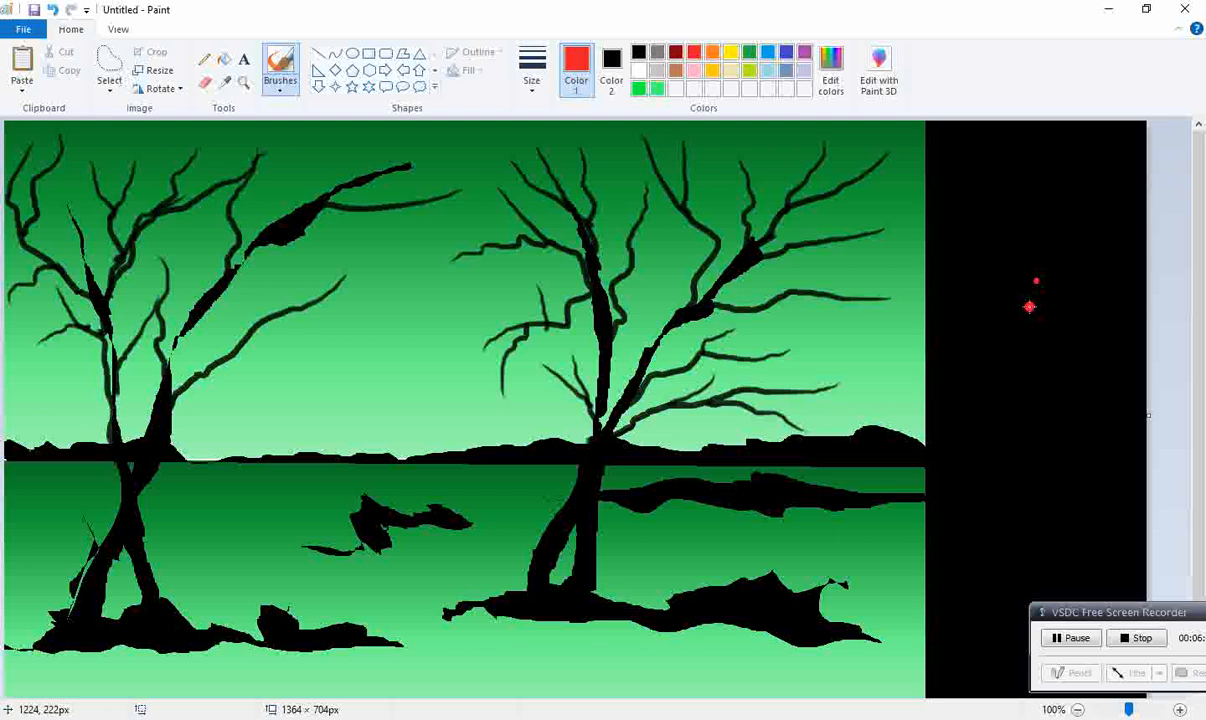
pyautogui.click(1023, 276)
pyautogui.click(1039, 314)
pyautogui.click(1025, 299)
pyautogui.moveTo(1048, 254); pyautogui.dragTo(1028, 249)
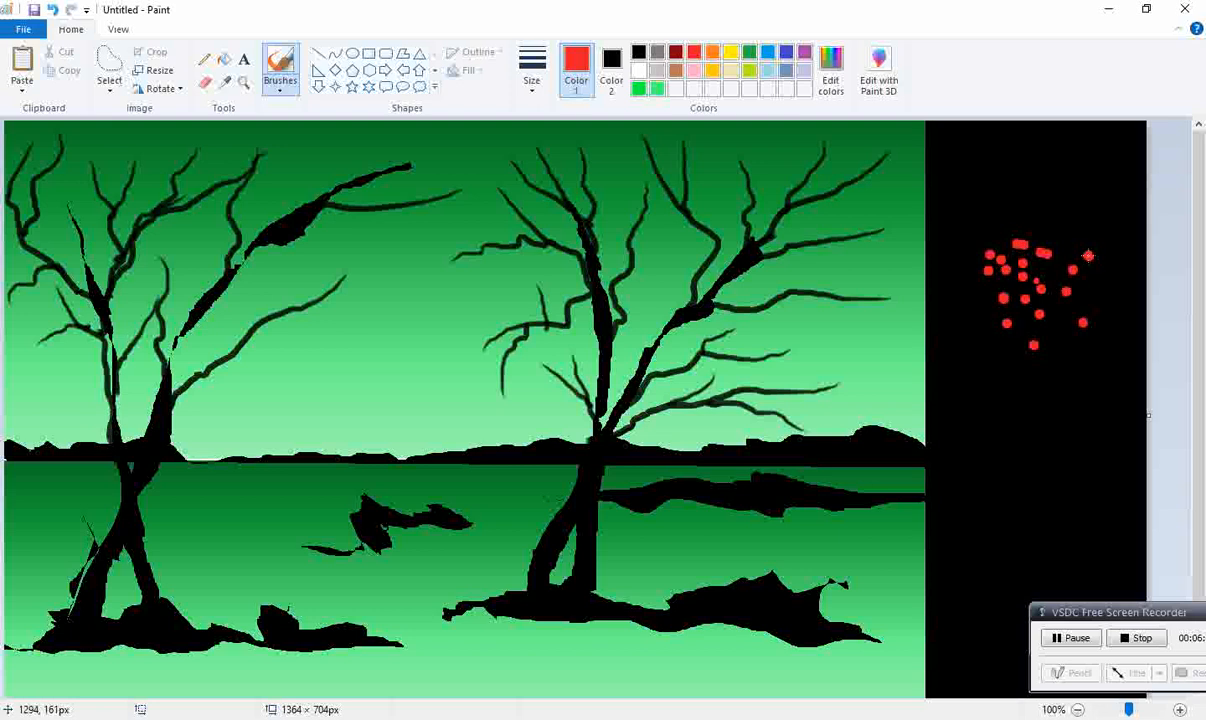
pyautogui.click(1039, 193)
pyautogui.click(991, 215)
pyautogui.click(972, 236)
pyautogui.click(962, 290)
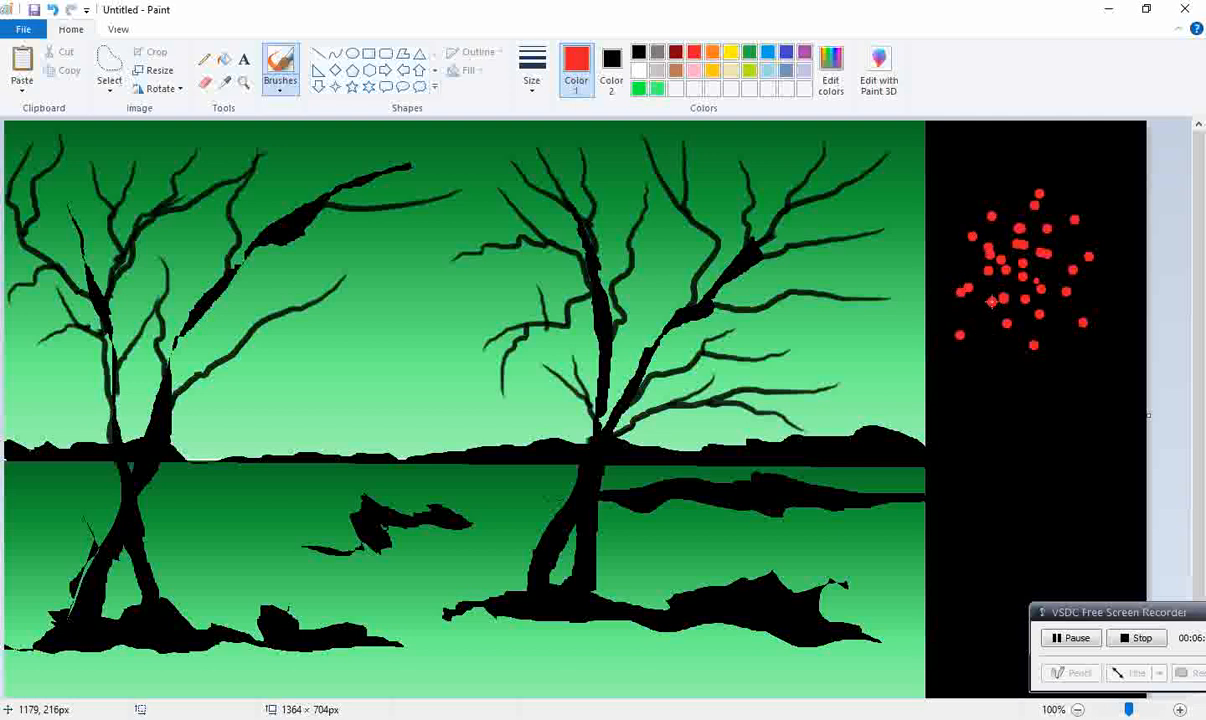
# Step: Scatter purple dots around and among the red dots on the black strip
pyautogui.click(805, 53)
pyautogui.click(939, 184)
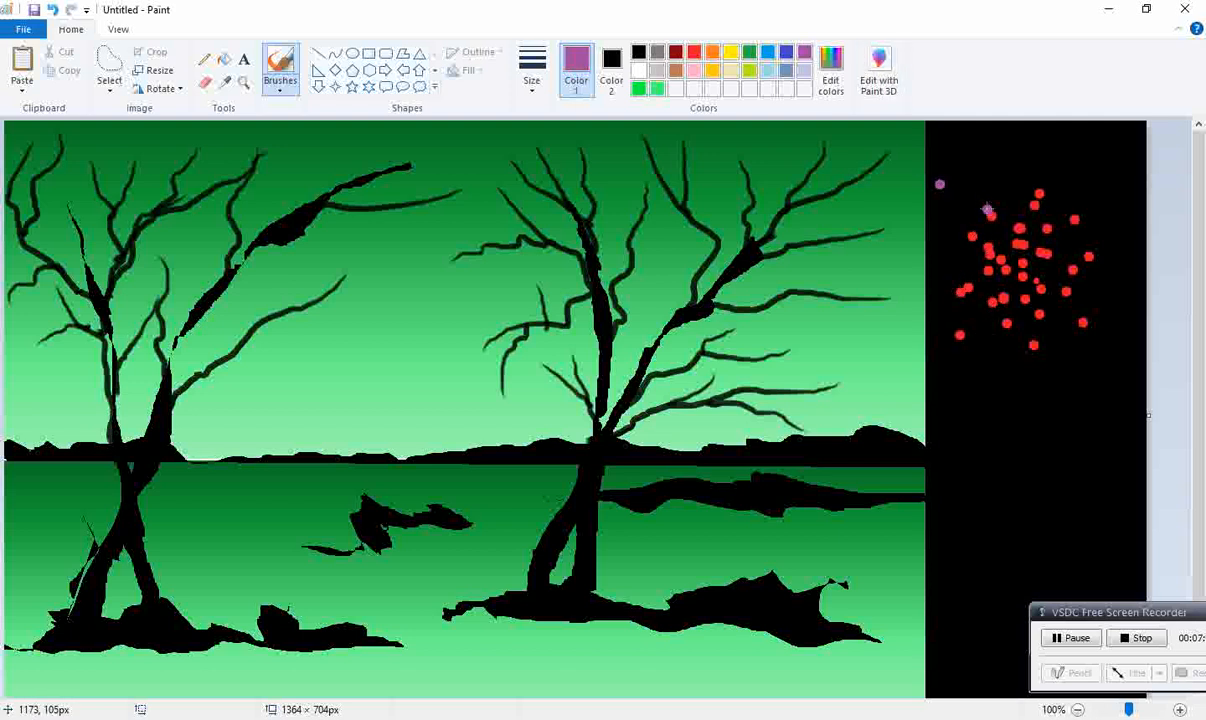
pyautogui.click(1008, 180)
pyautogui.click(1059, 185)
pyautogui.click(1077, 196)
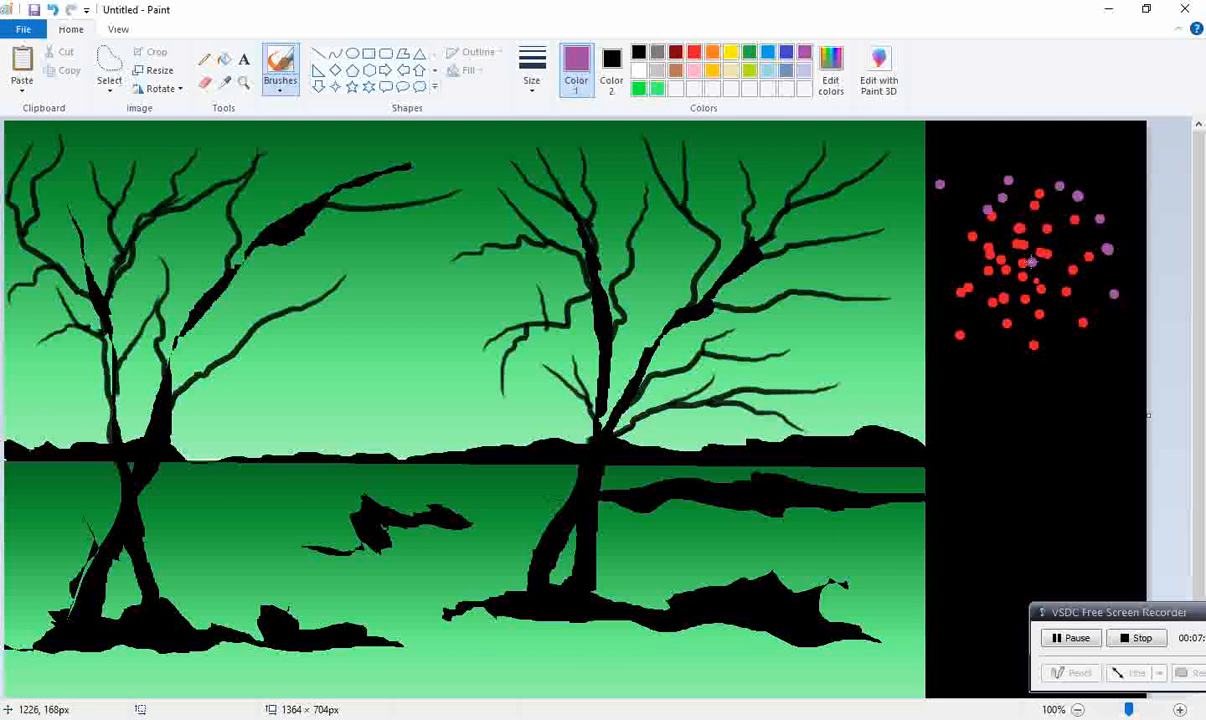
pyautogui.click(1104, 166)
pyautogui.click(1043, 212)
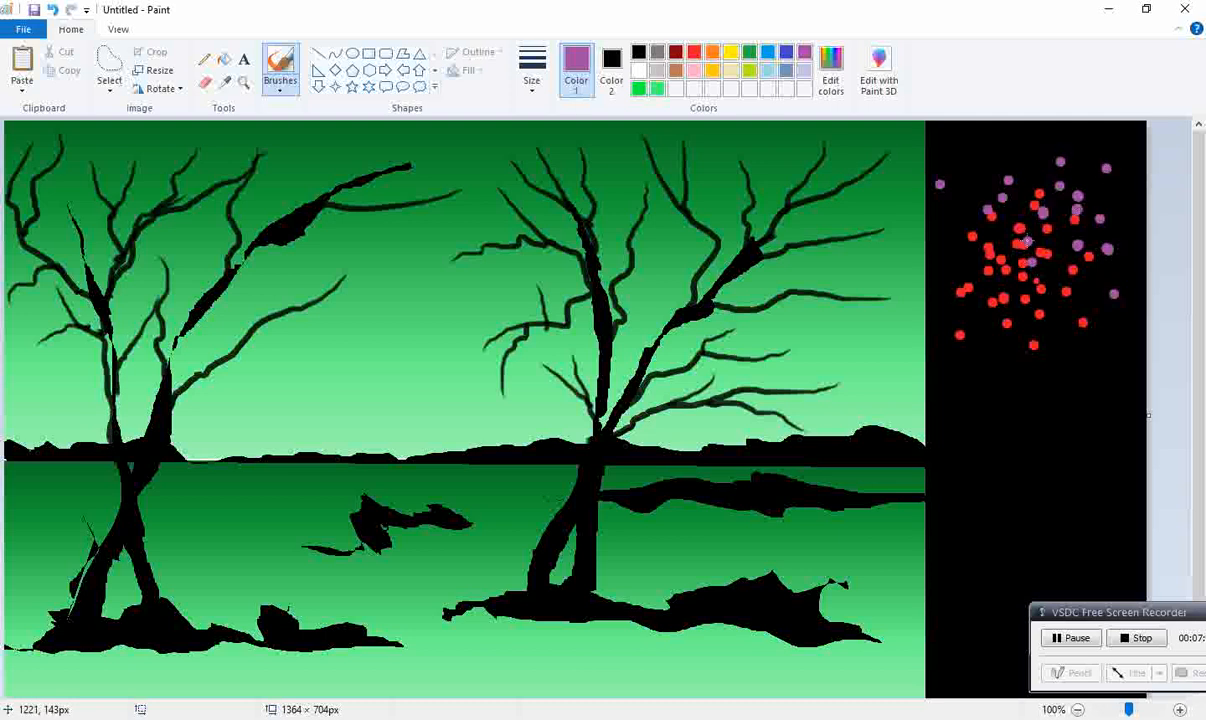
pyautogui.click(979, 251)
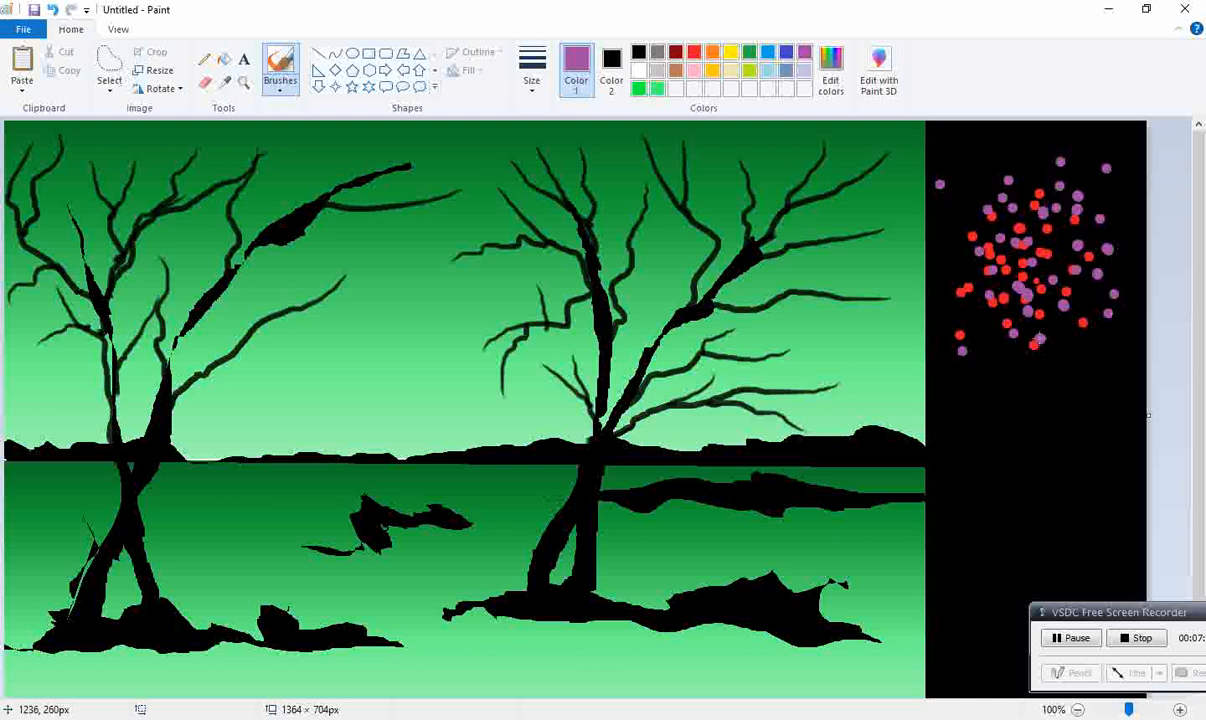
pyautogui.click(993, 340)
pyautogui.click(995, 403)
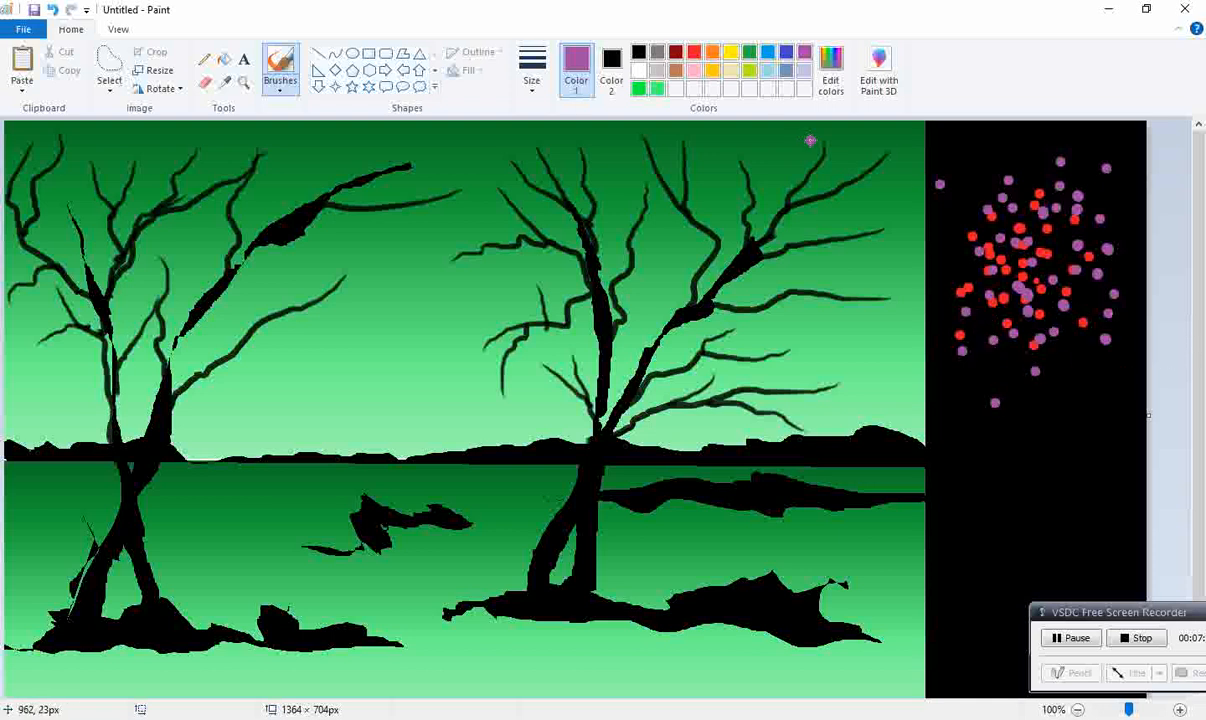
# Step: Add orange dots throughout the dot cluster, undoing the stray mark above it
pyautogui.click(711, 52)
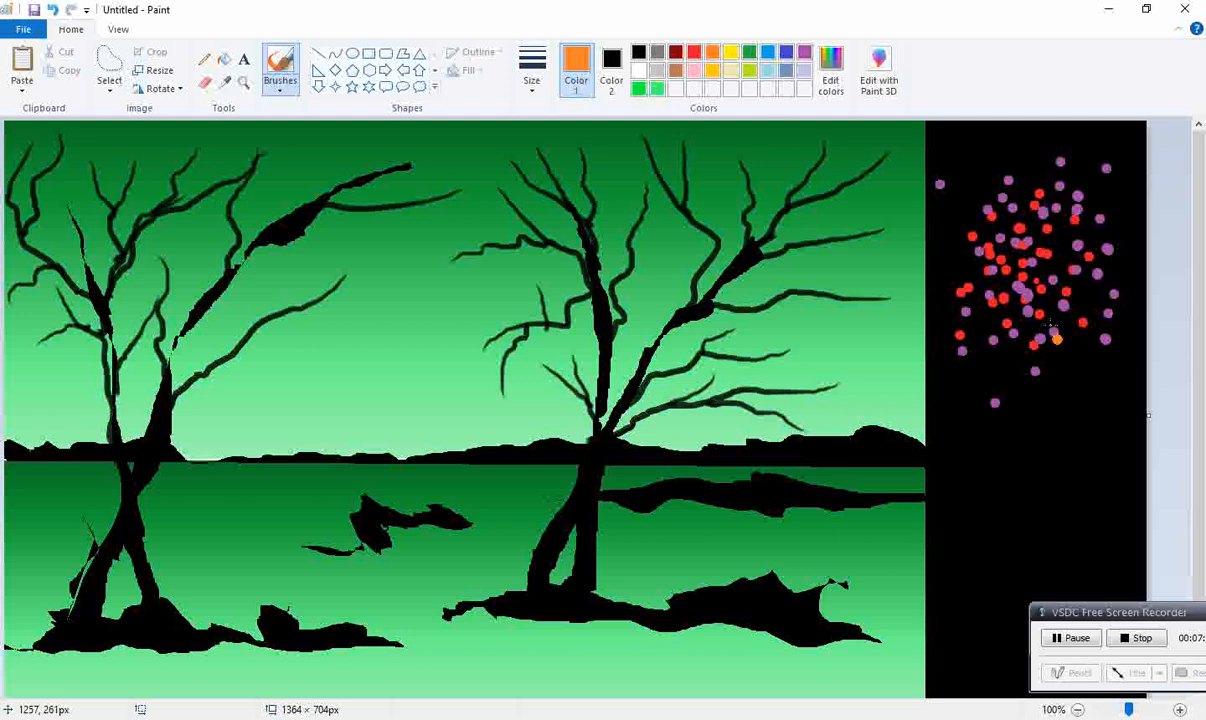
pyautogui.click(1001, 222)
pyautogui.click(1053, 199)
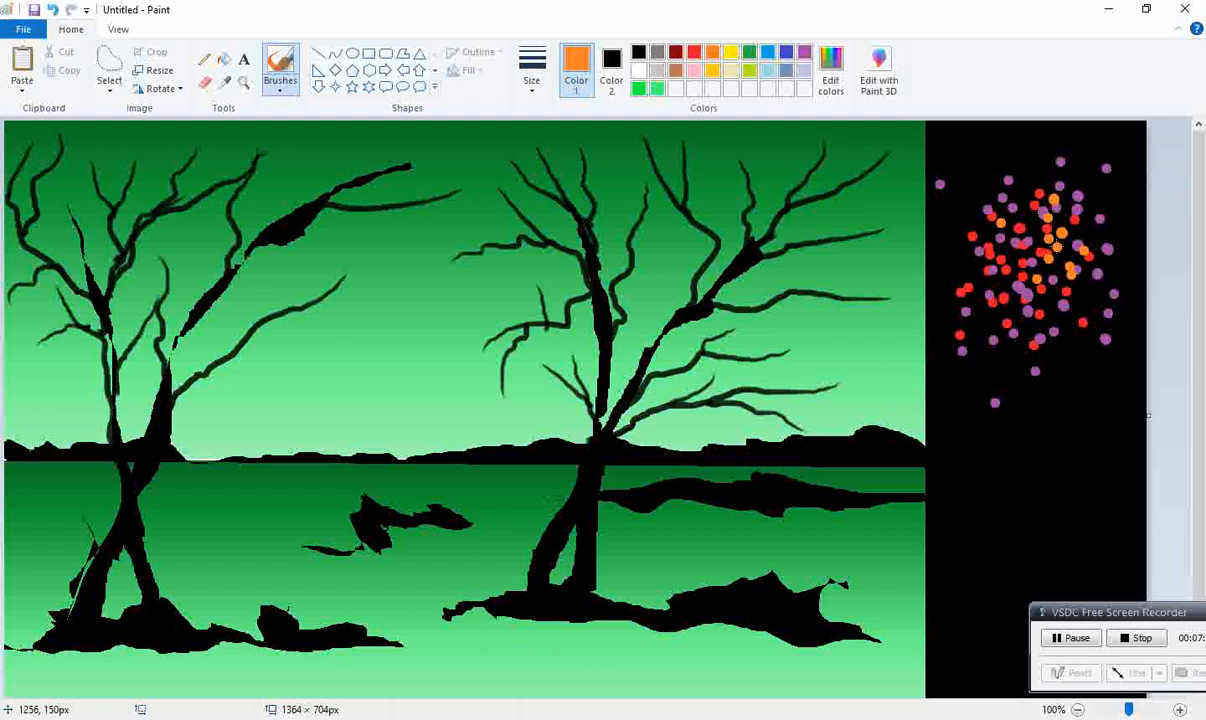
pyautogui.click(973, 132)
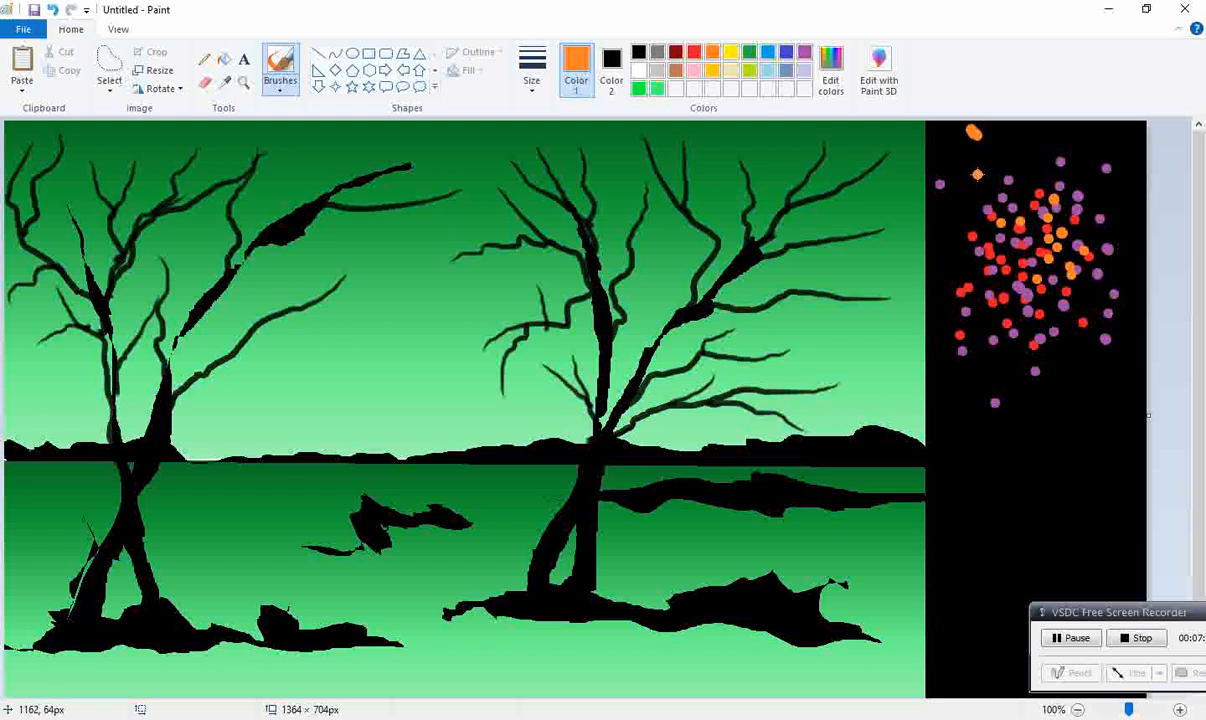
pyautogui.hotkey('ctrl', 'z')
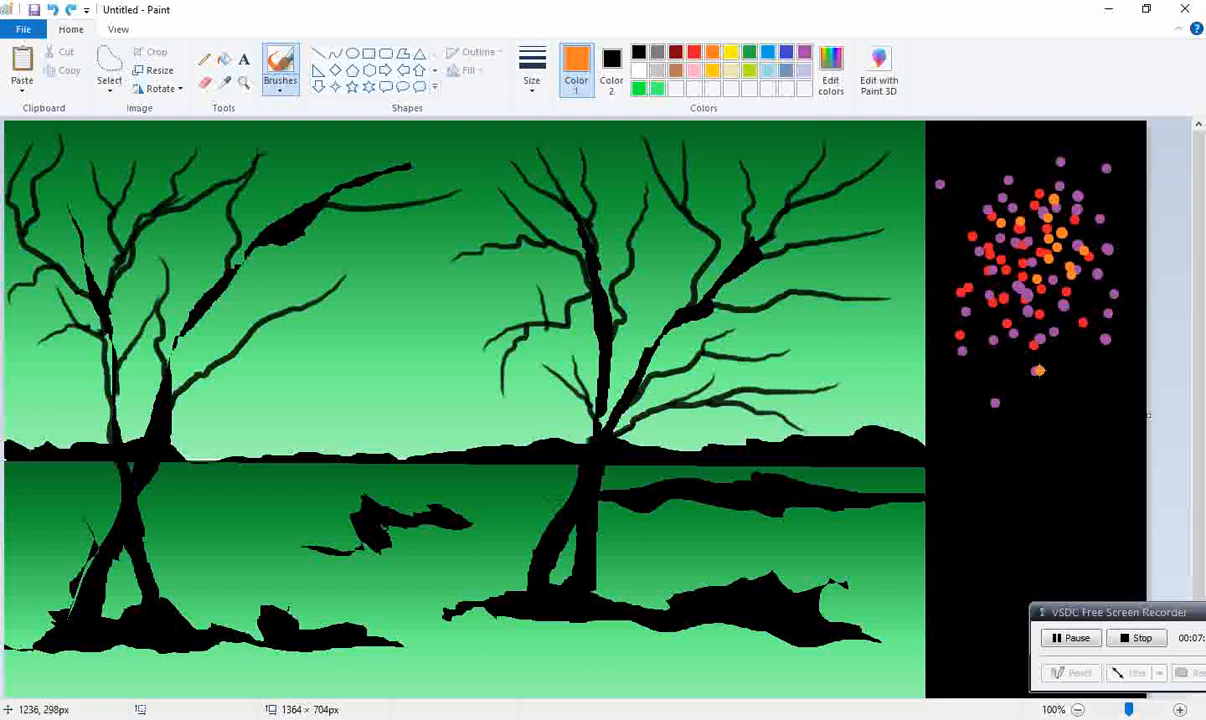
pyautogui.click(980, 334)
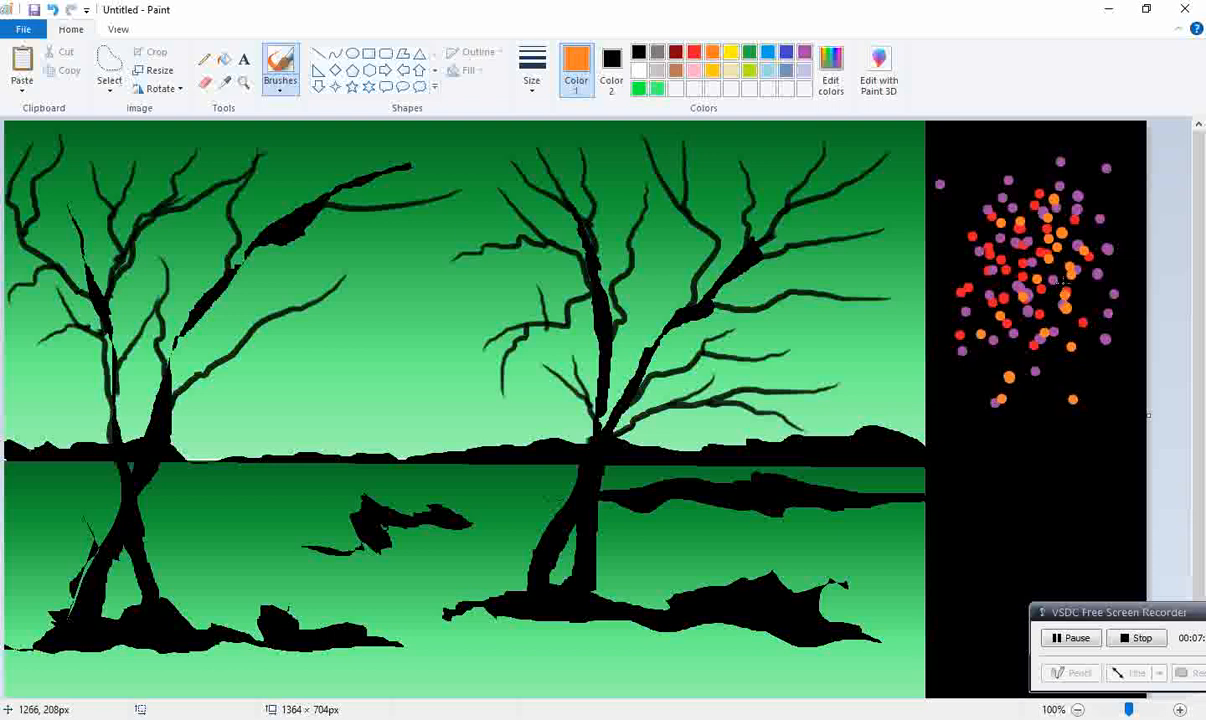
pyautogui.click(1103, 294)
pyautogui.click(1092, 299)
pyautogui.click(1085, 286)
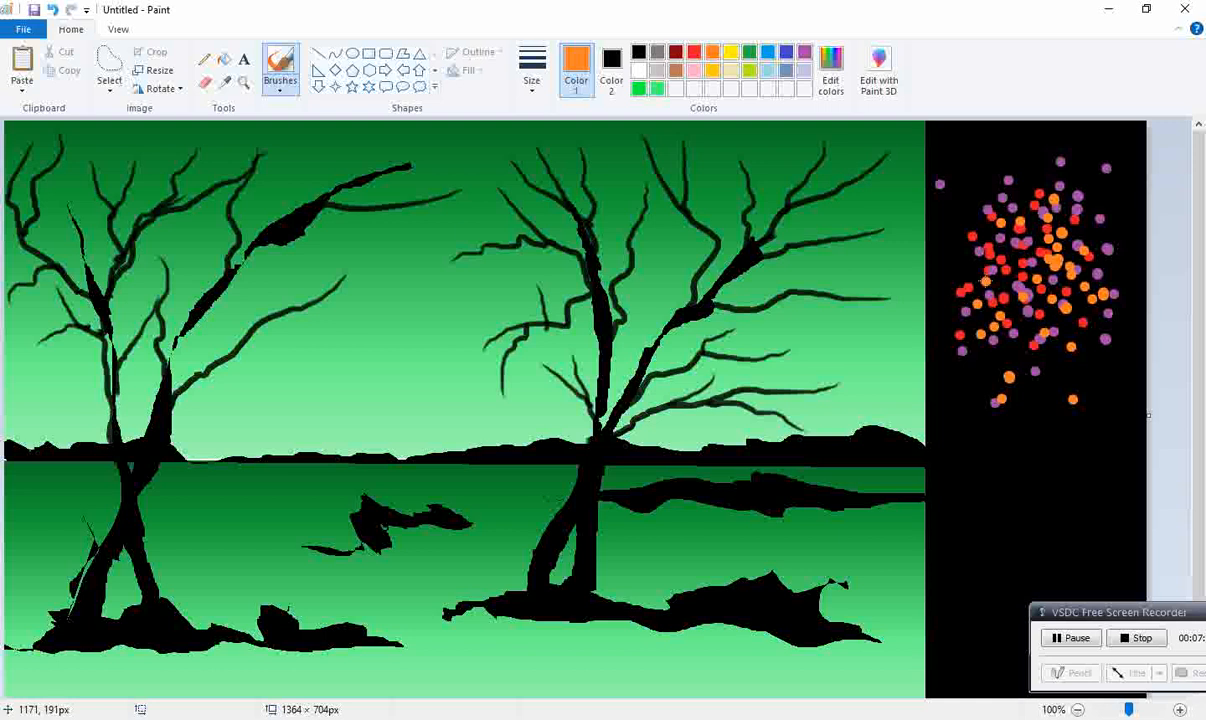
pyautogui.click(1111, 256)
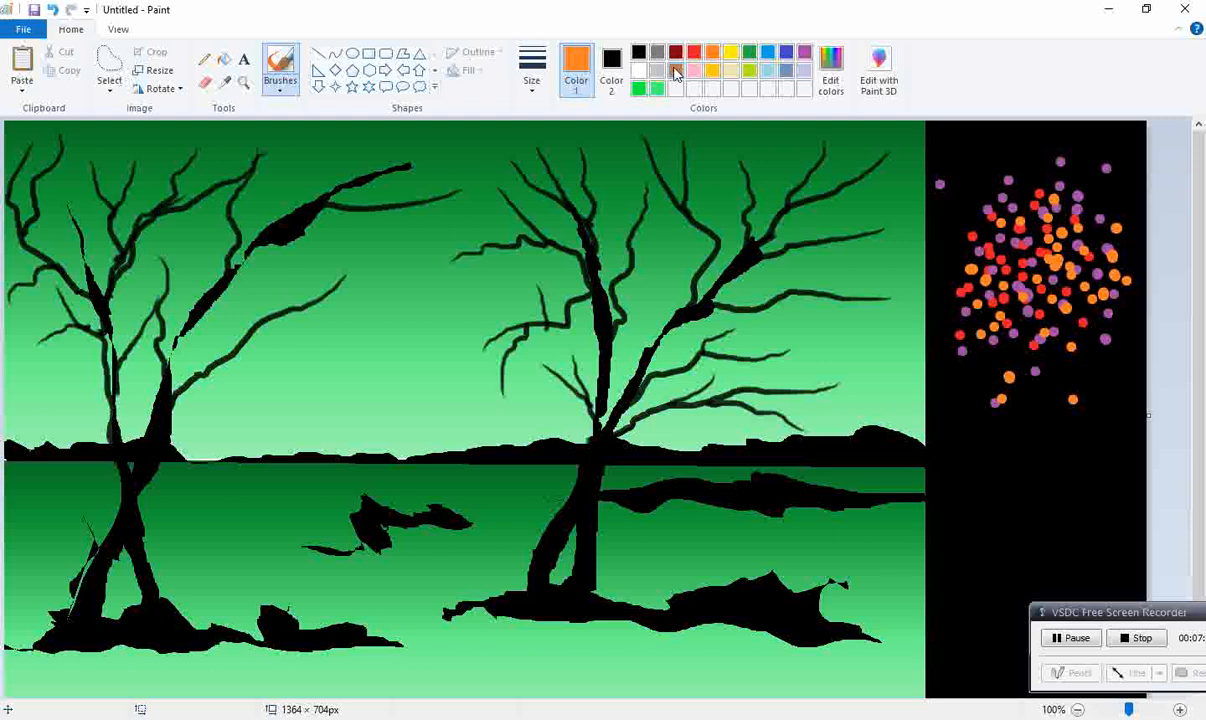
# Step: Fill in the dot cluster with dark red dots and green dots
pyautogui.click(675, 52)
pyautogui.click(1121, 380)
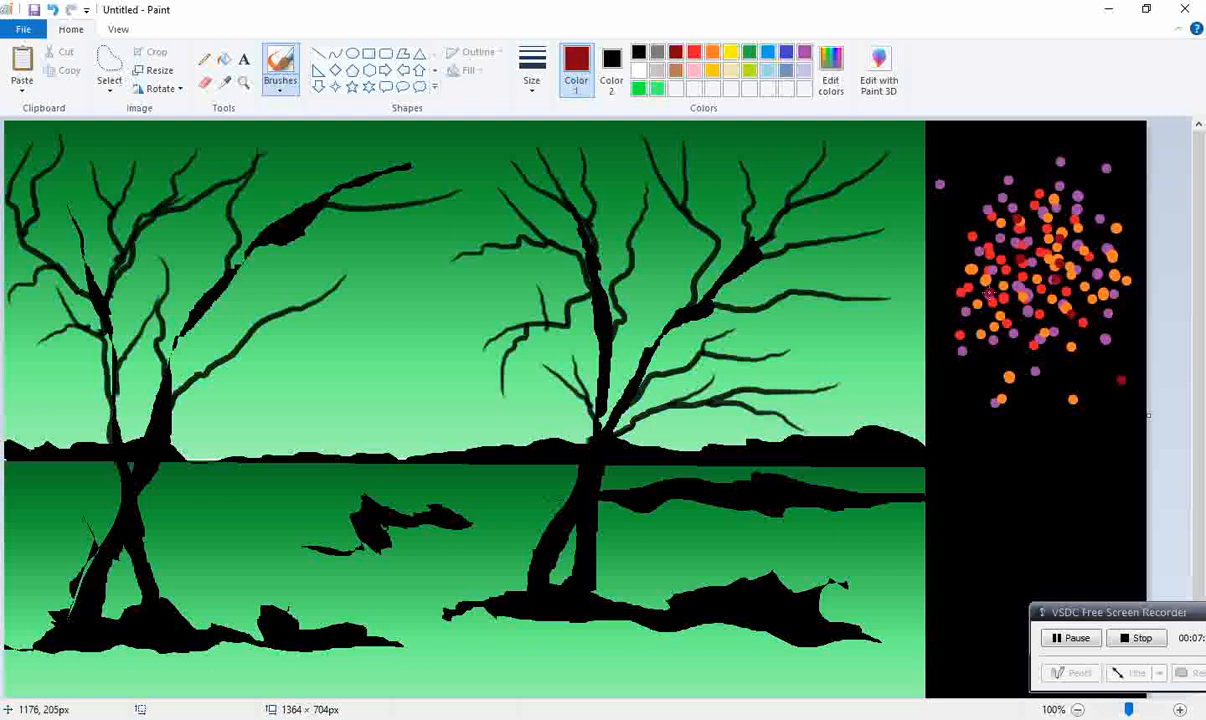
pyautogui.moveTo(1044, 257); pyautogui.dragTo(1033, 245)
pyautogui.click(1015, 220)
pyautogui.click(1074, 192)
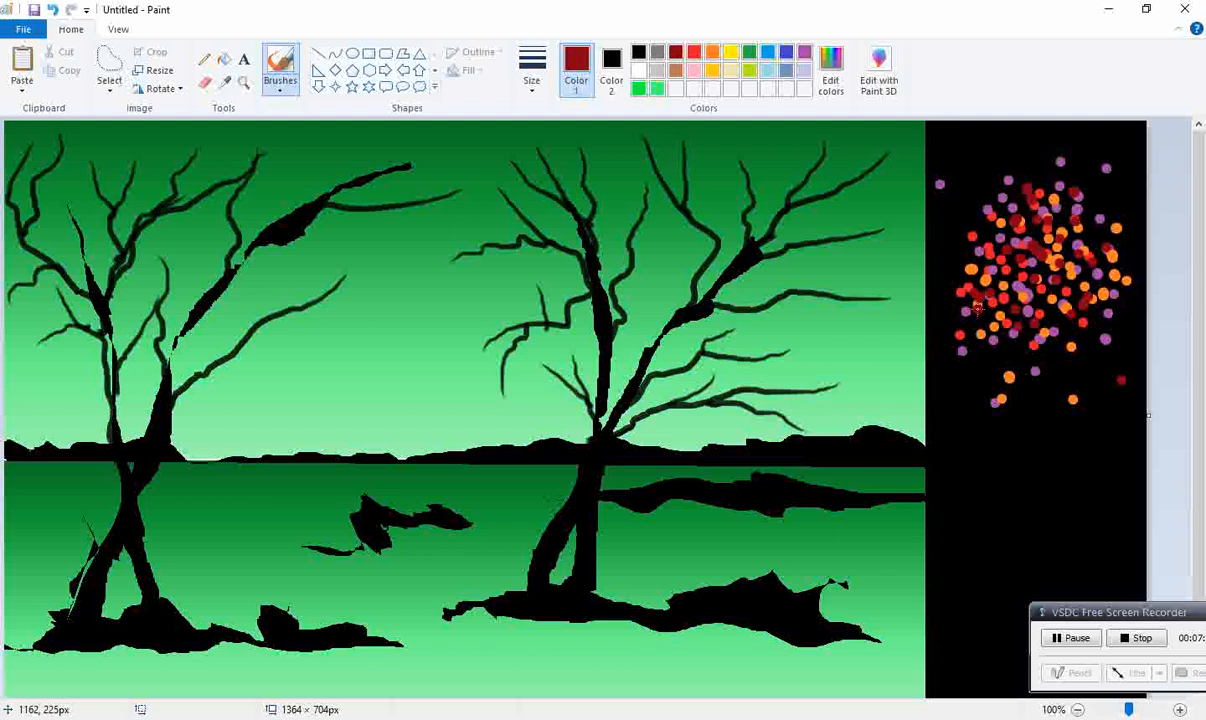
pyautogui.click(749, 52)
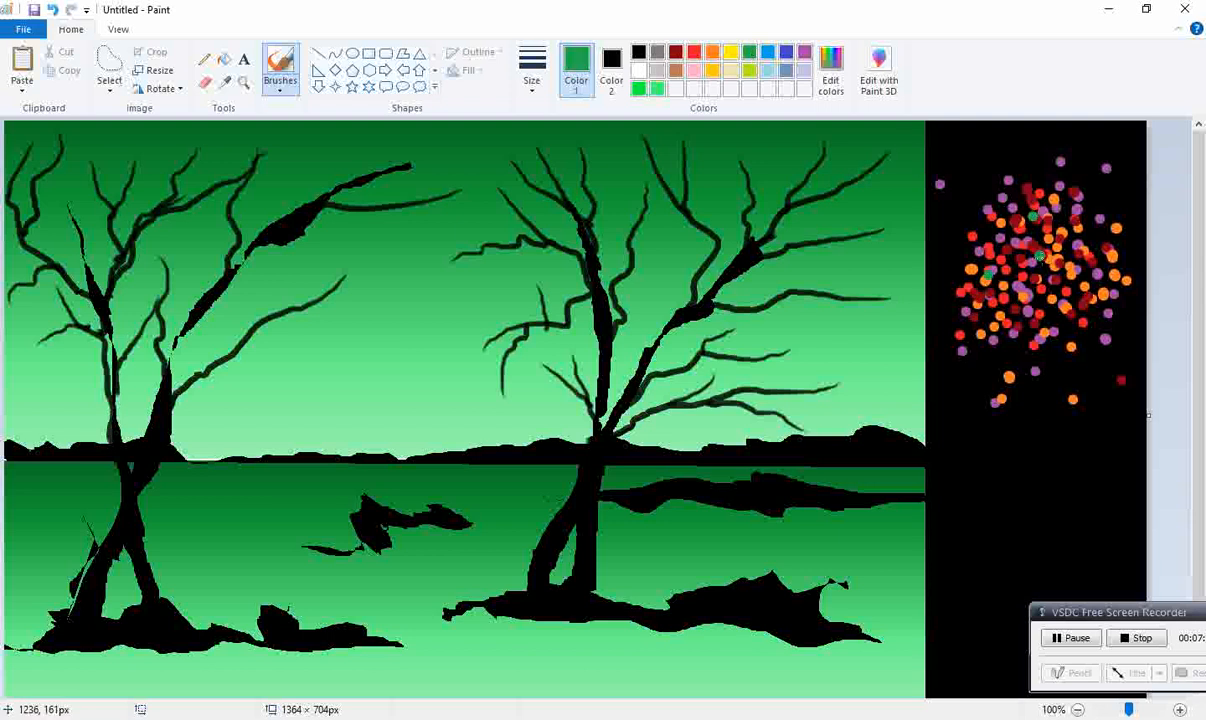
pyautogui.click(1072, 259)
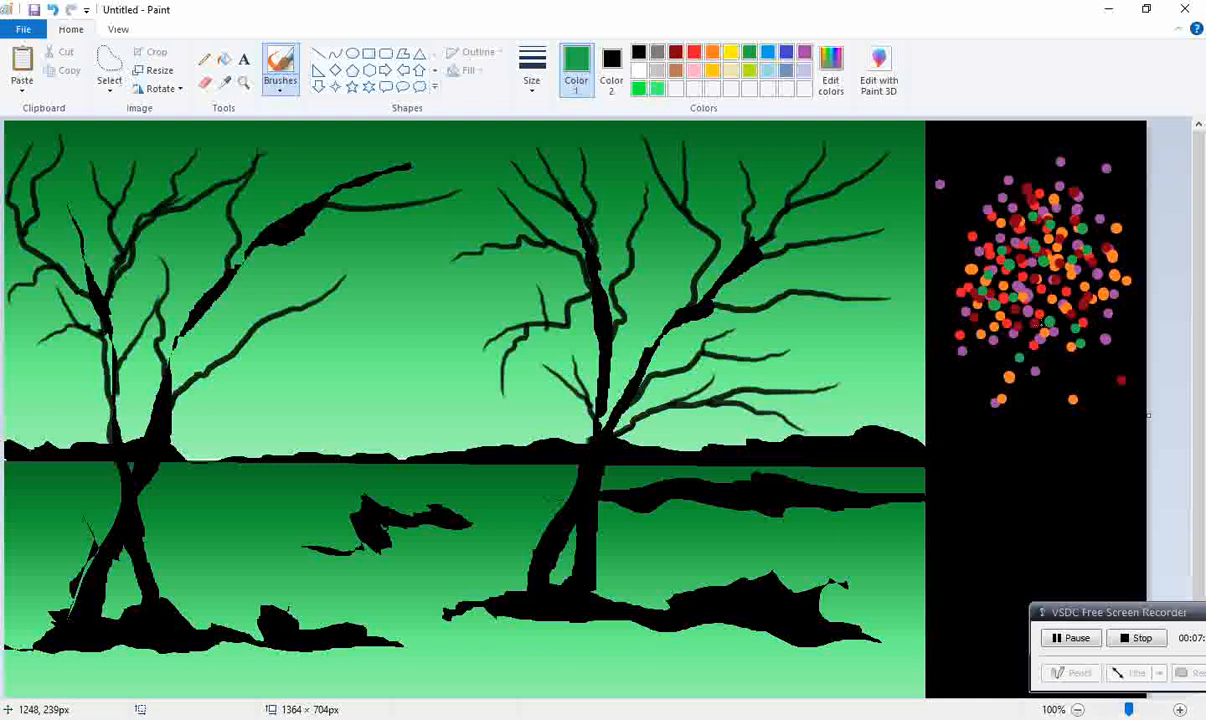
# Step: Select the whole dot cluster with a transparent rectangular selection
pyautogui.click(109, 84)
pyautogui.click(187, 238)
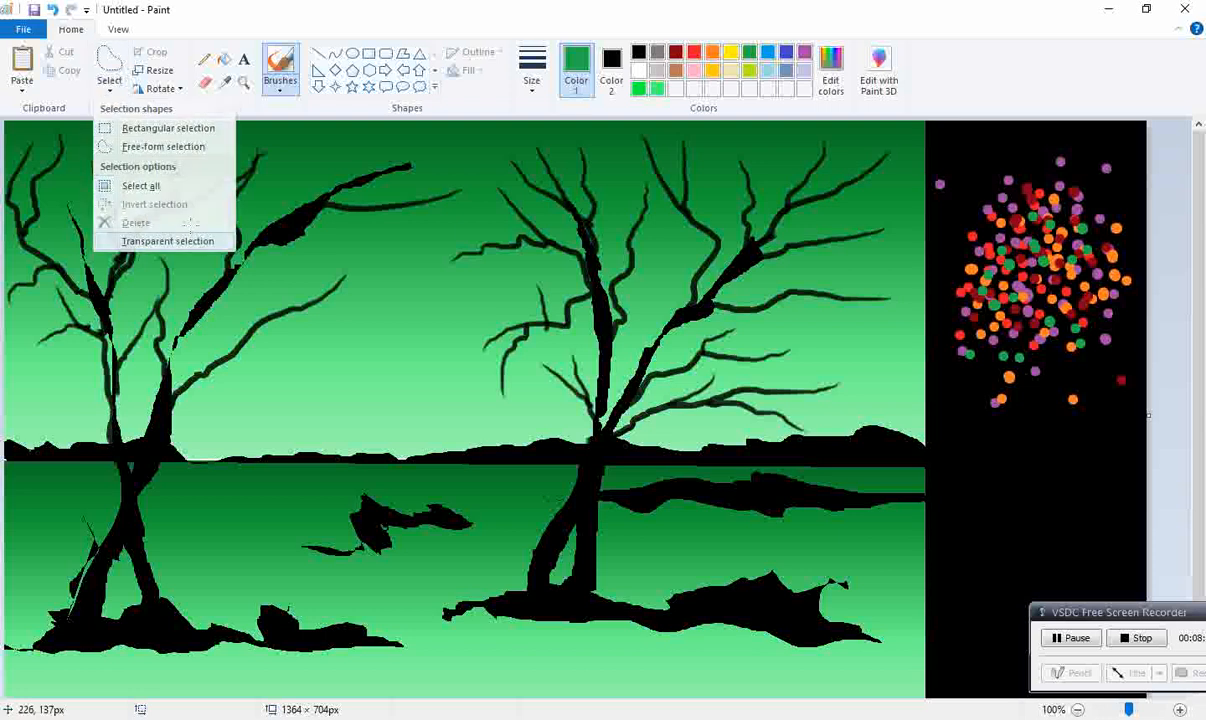
pyautogui.click(109, 82)
pyautogui.click(160, 128)
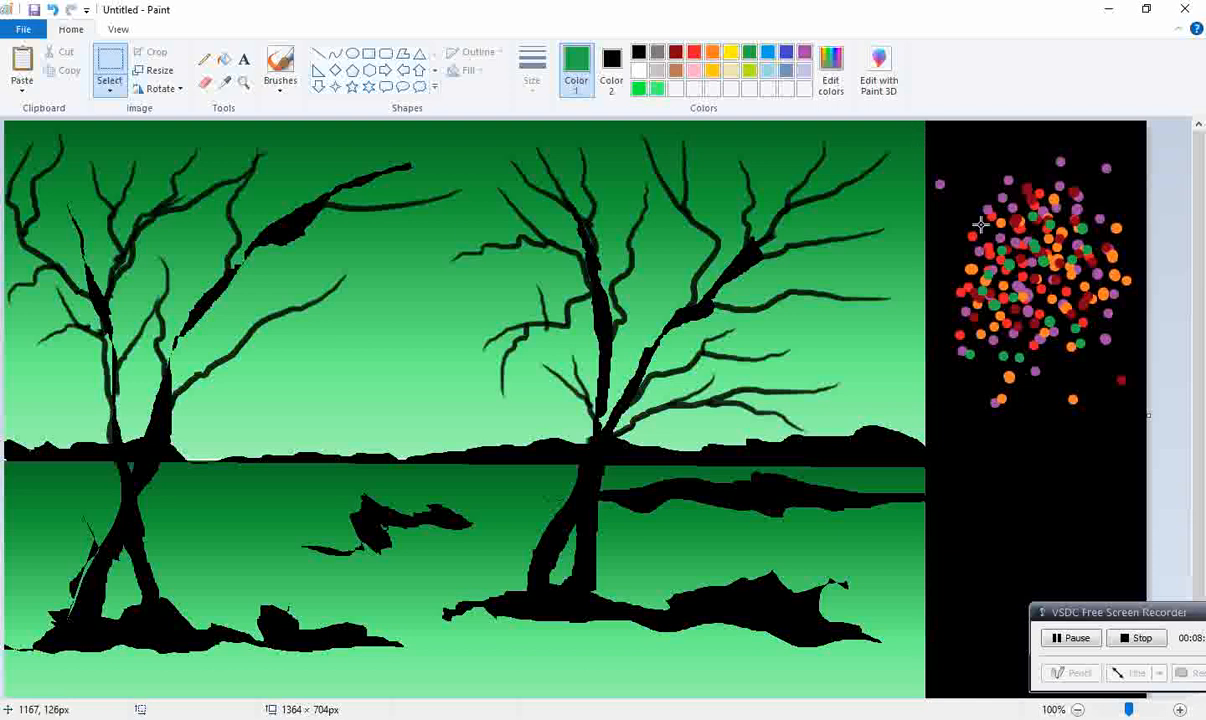
pyautogui.moveTo(928, 125); pyautogui.dragTo(1142, 432)
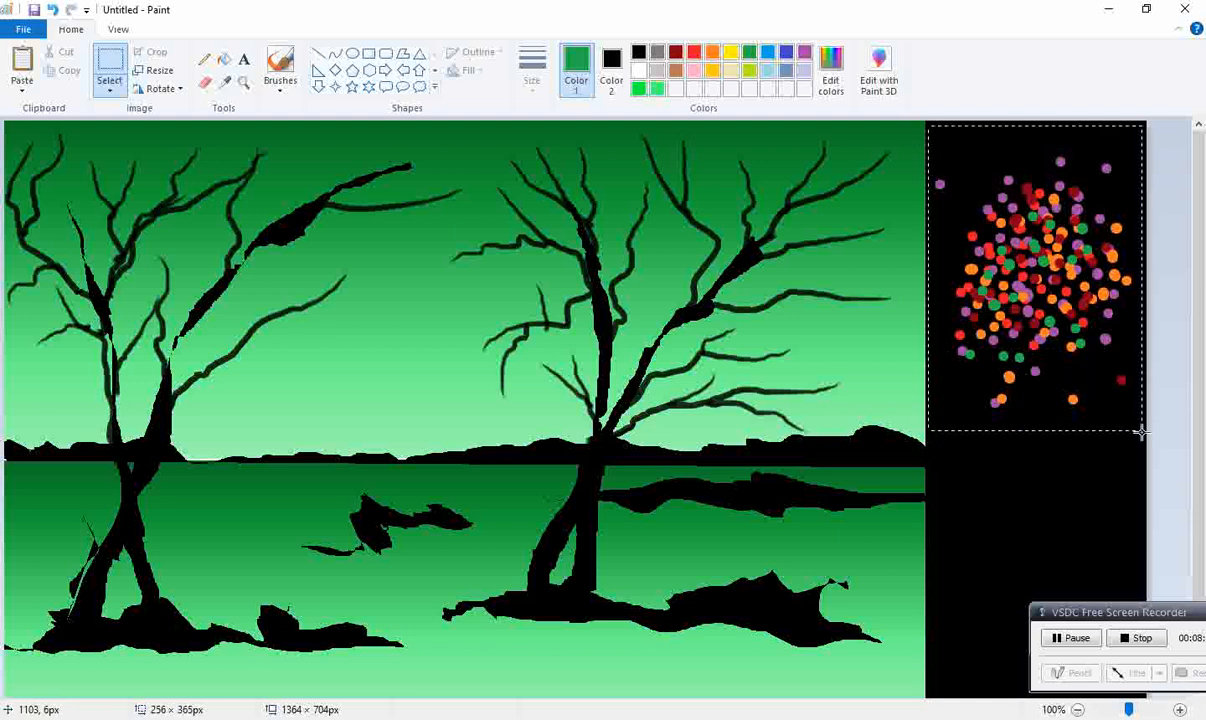
# Step: Thicken the dot cluster by stamping offset copies over itself, undoing a trial placement on the right-hand tree
pyautogui.moveTo(1106, 358); pyautogui.dragTo(574, 280)
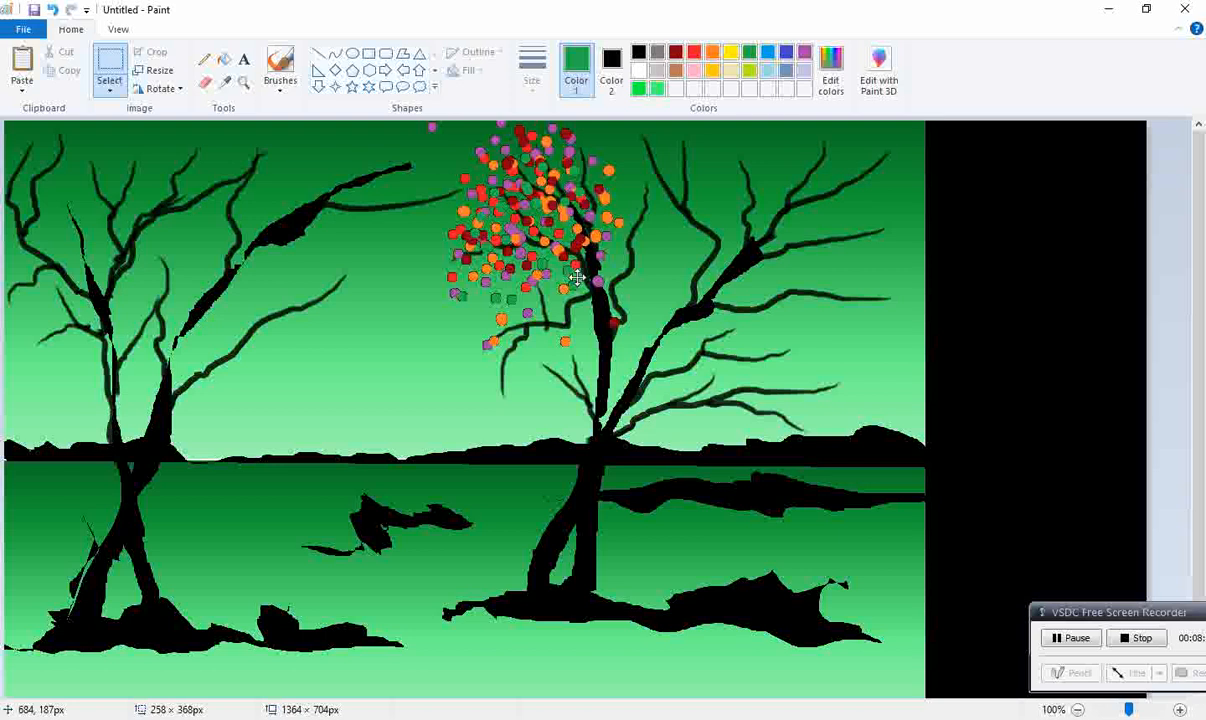
pyautogui.hotkey('ctrl', 'z')
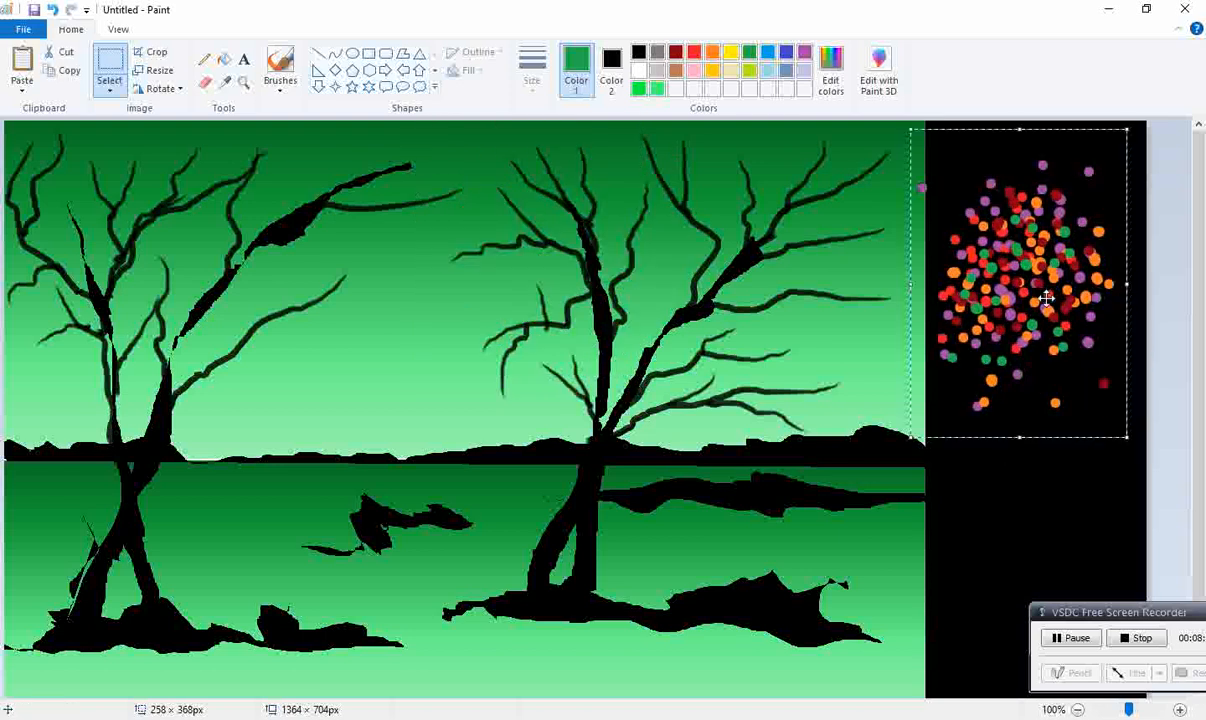
pyautogui.moveTo(1077, 309); pyautogui.dragTo(1069, 296)
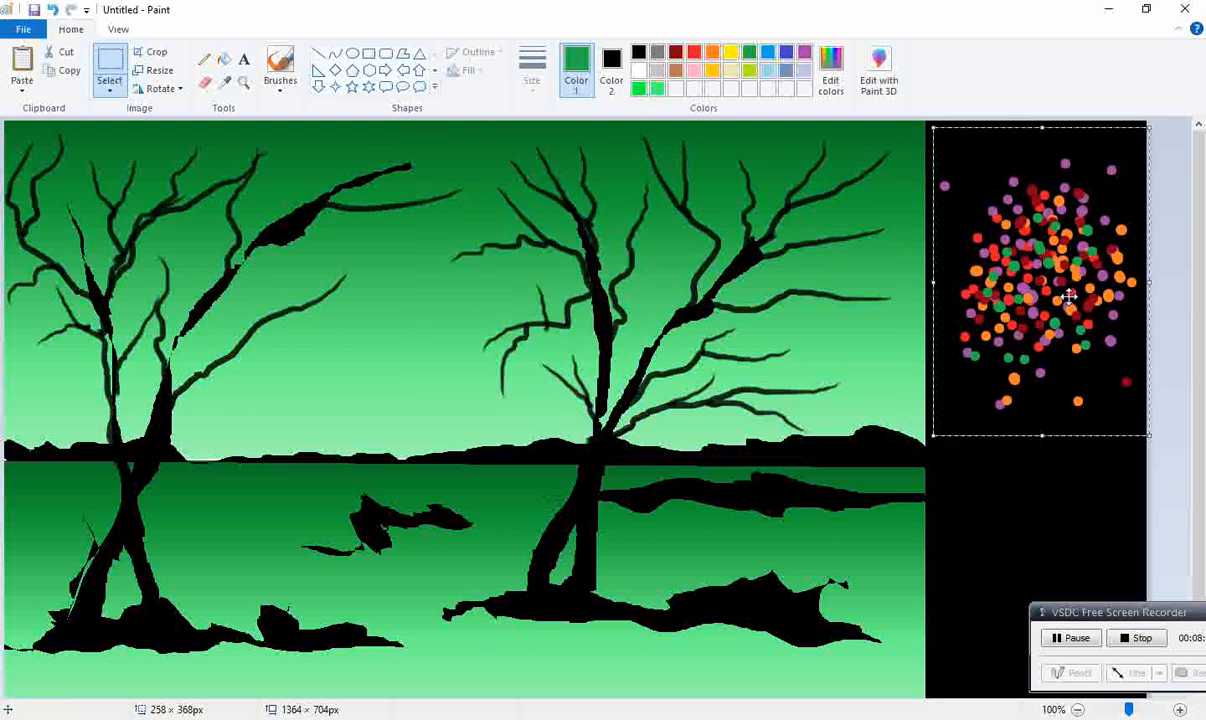
pyautogui.moveTo(1069, 296); pyautogui.dragTo(1061, 229)
pyautogui.click(1165, 430)
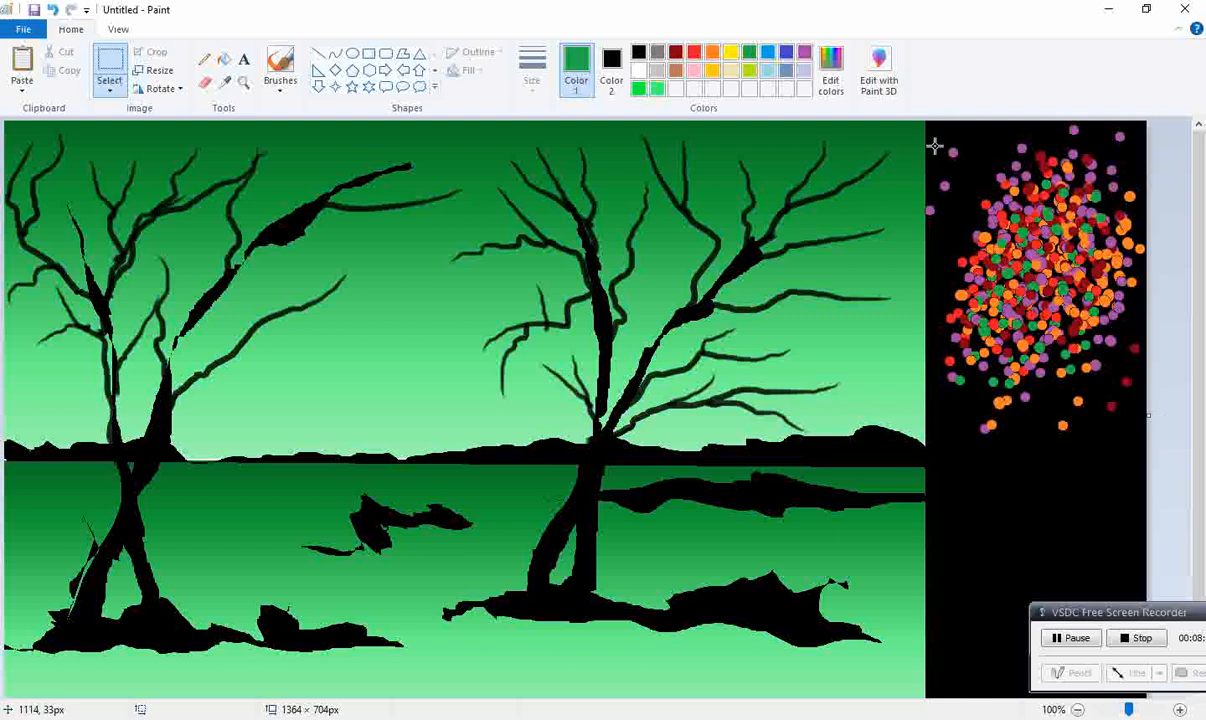
# Step: Copy the thickened dot cluster and paste it as foliage, resized to about 261 × 286 px, over the left-hand tree's upper-left branches
pyautogui.moveTo(926, 123); pyautogui.dragTo(1146, 480)
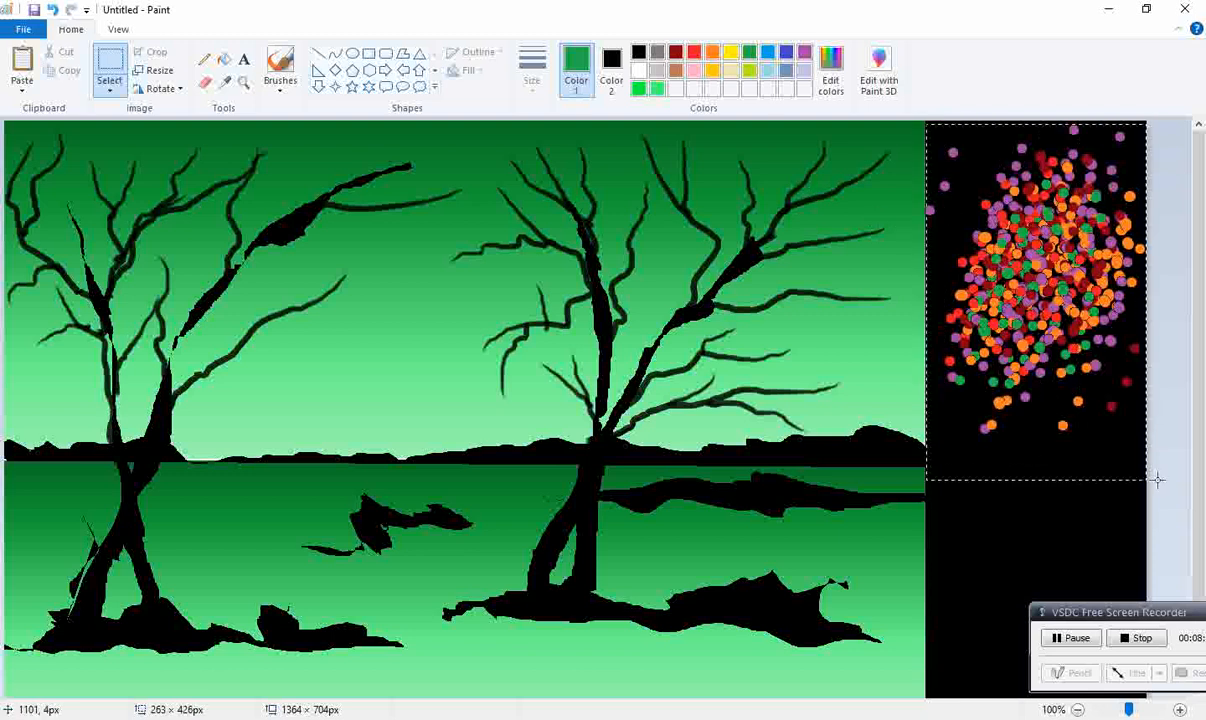
pyautogui.rightClick(1058, 338)
pyautogui.click(1078, 362)
pyautogui.click(520, 263)
pyautogui.rightClick(521, 265)
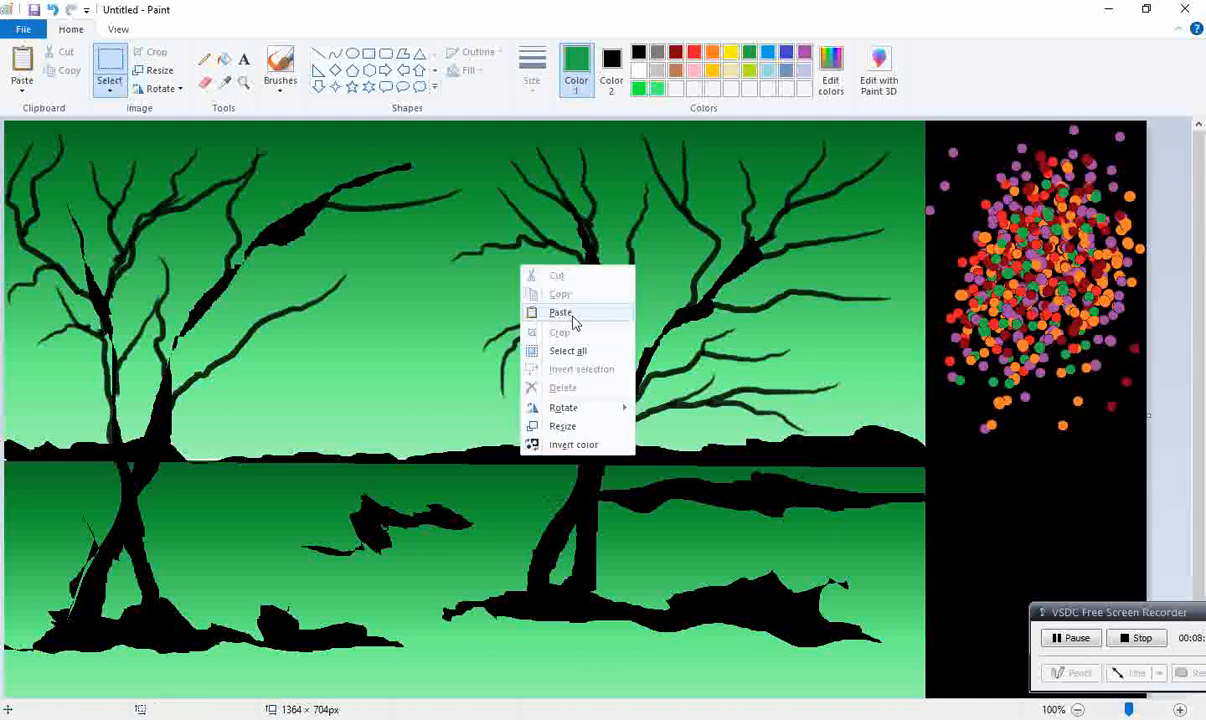
pyautogui.click(560, 313)
pyautogui.moveTo(224, 478); pyautogui.dragTo(105, 250)
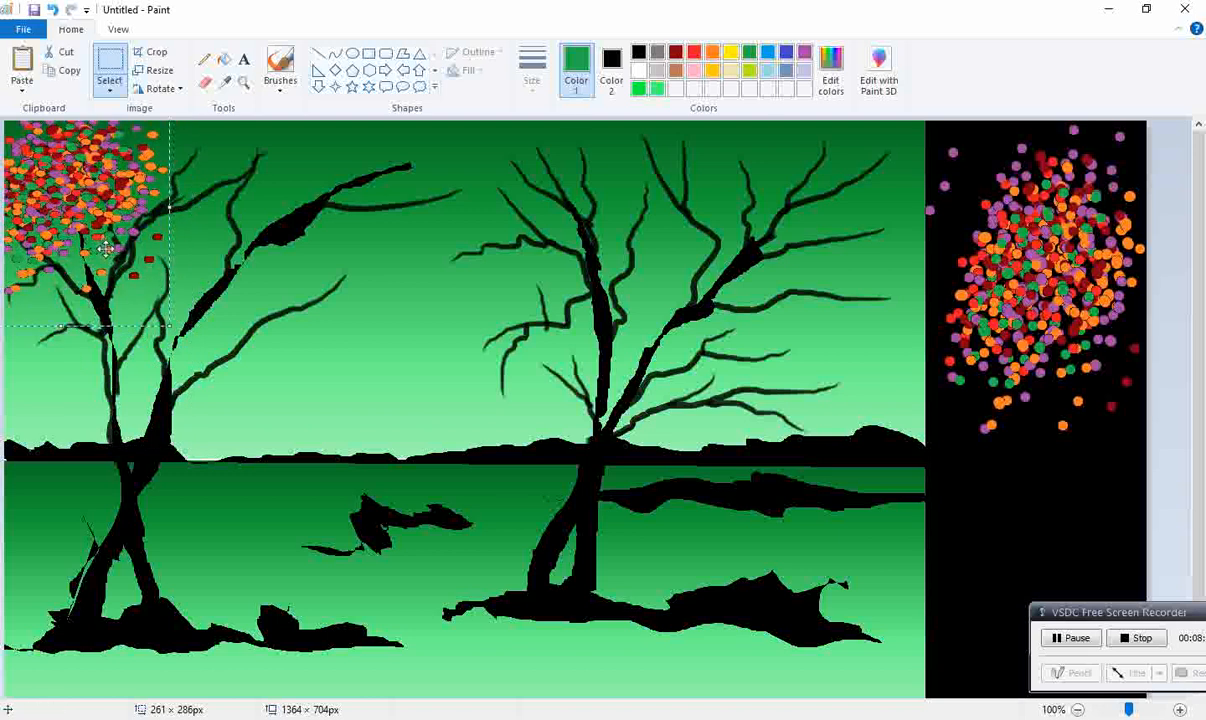
# Step: Narrow the canvas back to 1100 × 704 px and paste more foliage copies over the left-hand tree's top and lower-left branches, shrinking one copy
pyautogui.click(972, 511)
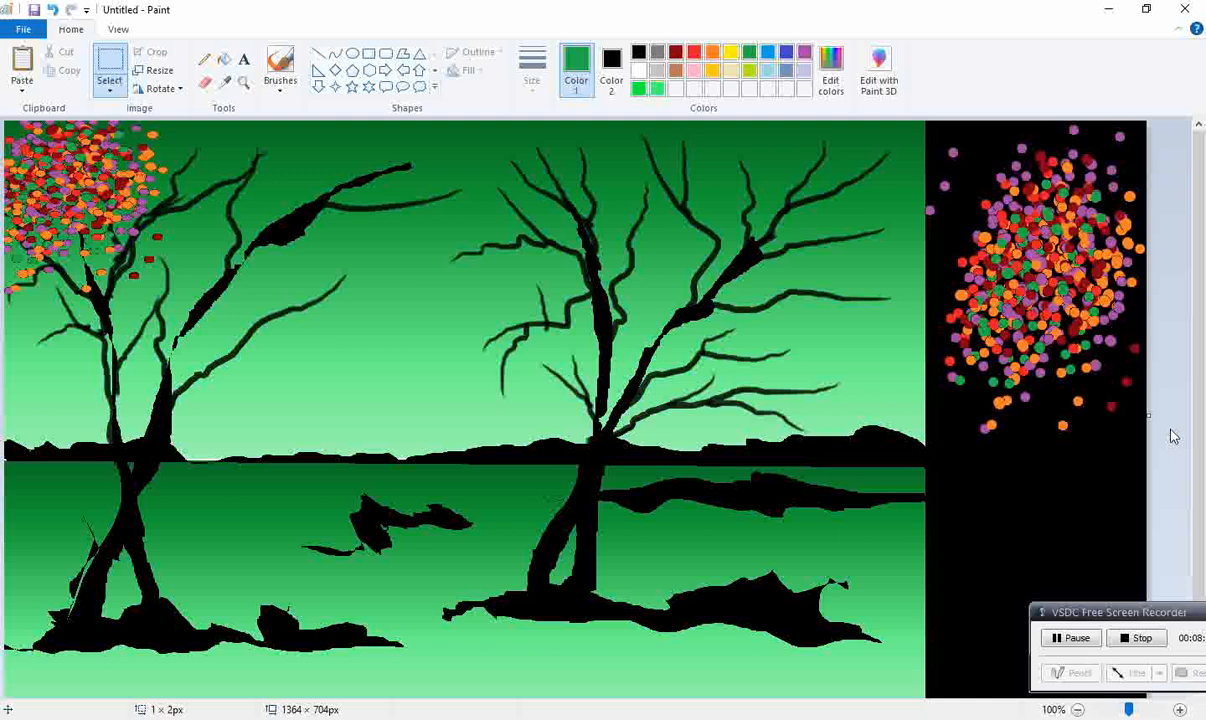
pyautogui.moveTo(1156, 412); pyautogui.dragTo(928, 343)
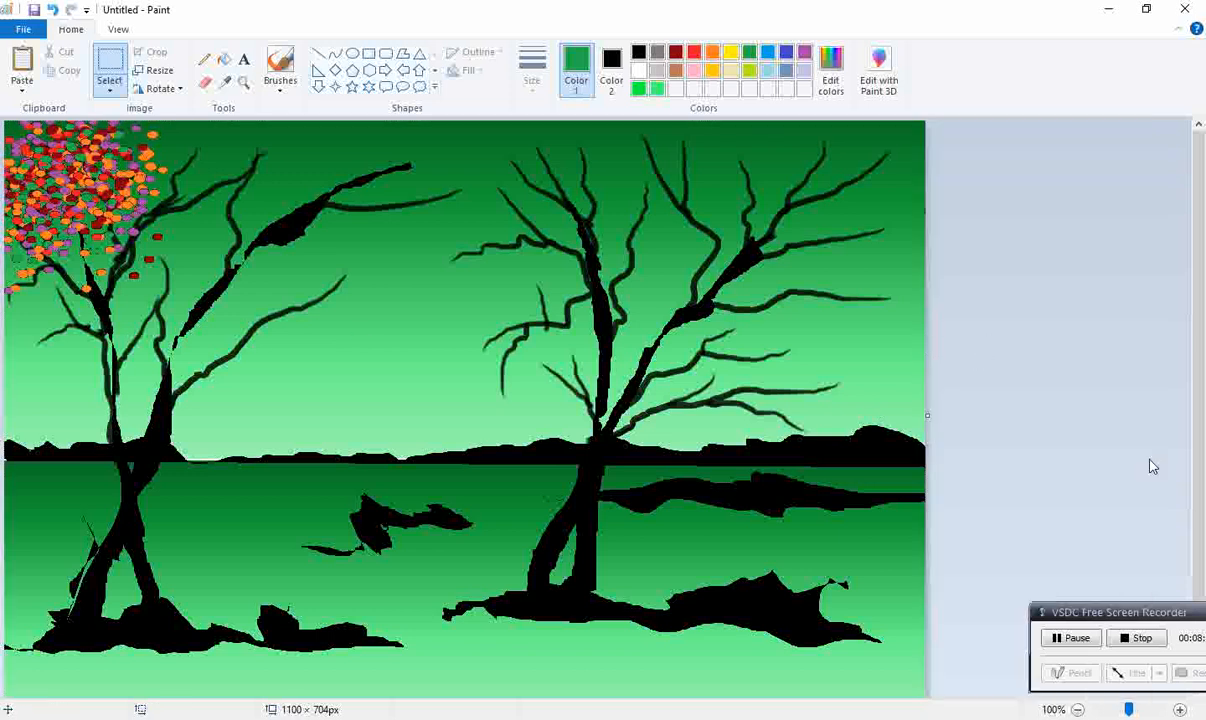
pyautogui.hotkey('ctrl', 'v')
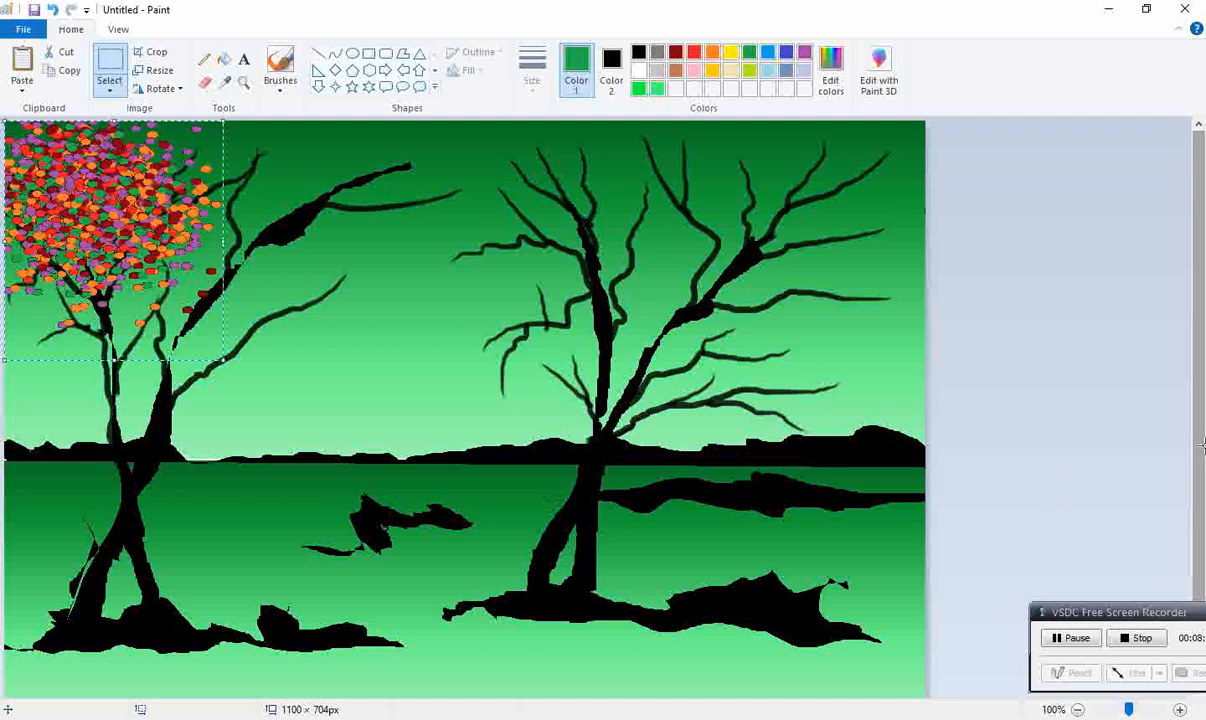
pyautogui.moveTo(106, 180); pyautogui.dragTo(164, 96)
pyautogui.hotkey('ctrl', 'v')
pyautogui.moveTo(4, 121); pyautogui.dragTo(58, 210)
pyautogui.moveTo(110, 257); pyautogui.dragTo(40, 319)
# Step: Paste small foliage copies over the left-hand tree's middle, lower-right and long upper-right branches
pyautogui.moveTo(72, 197); pyautogui.dragTo(354, 321)
pyautogui.hotkey('ctrl', 'v')
pyautogui.hotkey('ctrl', 'v')
pyautogui.moveTo(119, 192); pyautogui.dragTo(235, 385)
pyautogui.hotkey('ctrl', 'v')
pyautogui.moveTo(100, 185); pyautogui.dragTo(302, 203)
pyautogui.hotkey('ctrl', 'v')
pyautogui.moveTo(117, 184); pyautogui.dragTo(378, 152)
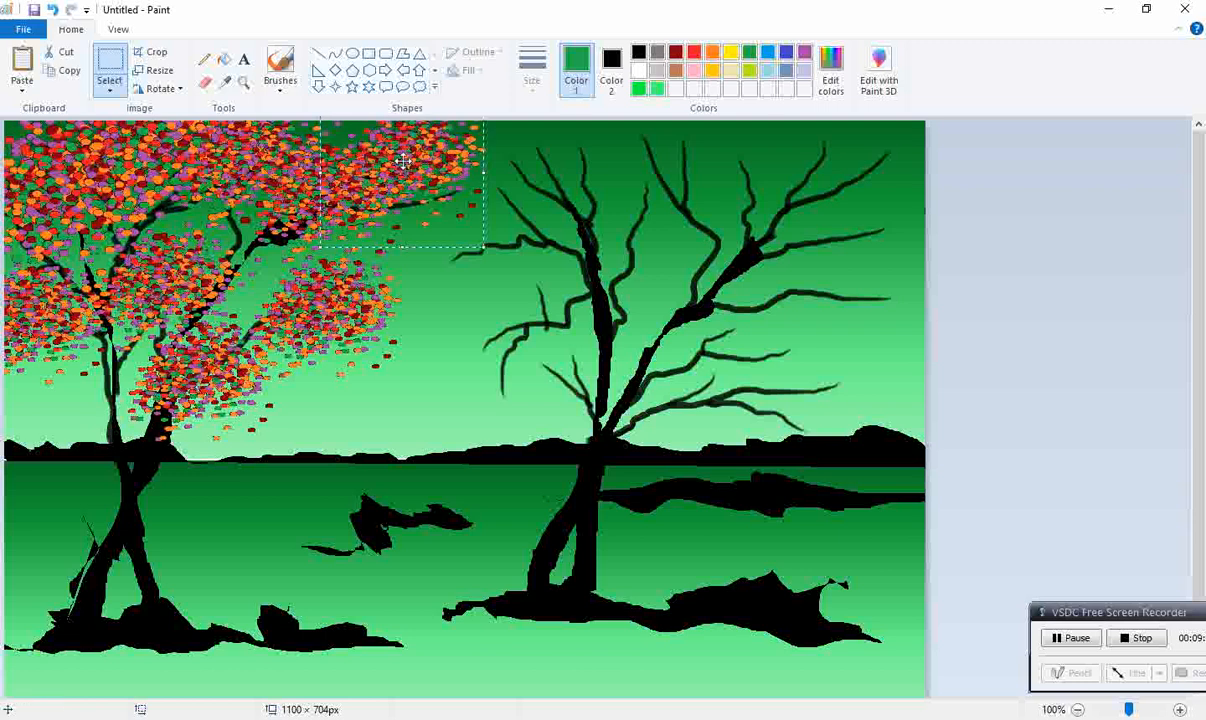
# Step: Paste four foliage copies over the right-hand tree's upper-right branches, overlapping them into one crown
pyautogui.hotkey('ctrl', 'v')
pyautogui.moveTo(92, 180); pyautogui.dragTo(778, 267)
pyautogui.hotkey('ctrl', 'v')
pyautogui.moveTo(72, 228); pyautogui.dragTo(705, 238)
pyautogui.hotkey('ctrl', 'v')
pyautogui.moveTo(104, 197); pyautogui.dragTo(758, 166)
pyautogui.hotkey('ctrl', 'v')
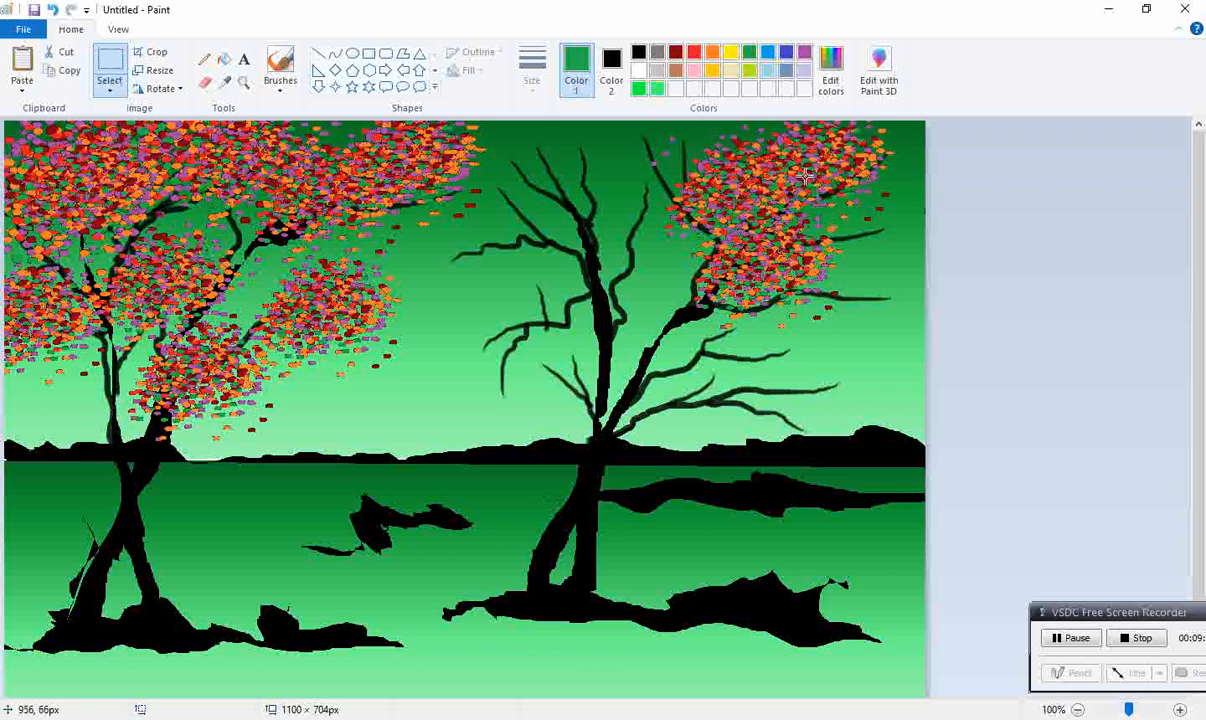
pyautogui.moveTo(119, 180); pyautogui.dragTo(830, 285)
# Step: Paste foliage copies over the right-hand tree's top and left-side branches
pyautogui.hotkey('ctrl', 'v')
pyautogui.moveTo(121, 197); pyautogui.dragTo(591, 348)
pyautogui.hotkey('ctrl', 'v')
pyautogui.moveTo(109, 205); pyautogui.dragTo(535, 160)
pyautogui.hotkey('ctrl', 'v')
pyautogui.moveTo(60, 190); pyautogui.dragTo(627, 154)
pyautogui.hotkey('ctrl', 'v')
pyautogui.moveTo(105, 193); pyautogui.dragTo(502, 269)
# Step: Paste foliage copies over the right-hand tree's lower-right, far-right and central branches to fill the remaining gaps
pyautogui.hotkey('ctrl', 'v')
pyautogui.moveTo(72, 184); pyautogui.dragTo(807, 392)
pyautogui.hotkey('ctrl', 'v')
pyautogui.moveTo(90, 200); pyautogui.dragTo(862, 253)
pyautogui.hotkey('ctrl', 'v')
pyautogui.moveTo(73, 176); pyautogui.dragTo(675, 365)
pyautogui.hotkey('ctrl', 'v')
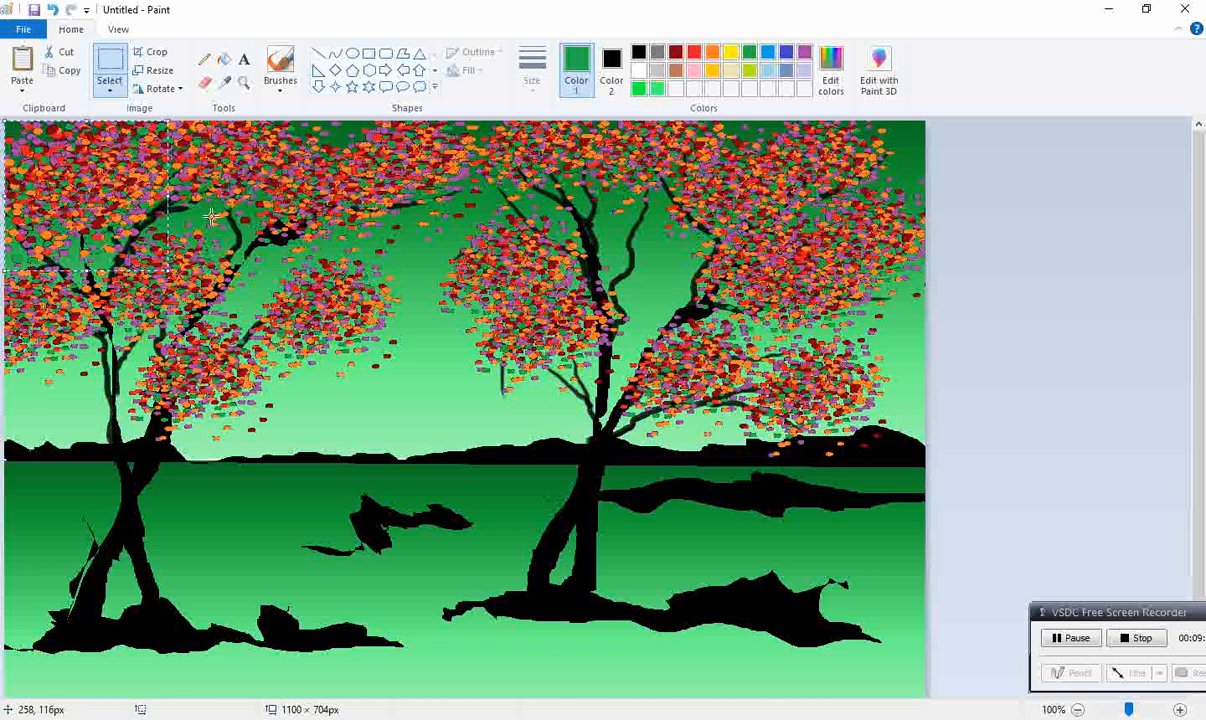
pyautogui.moveTo(81, 167); pyautogui.dragTo(622, 232)
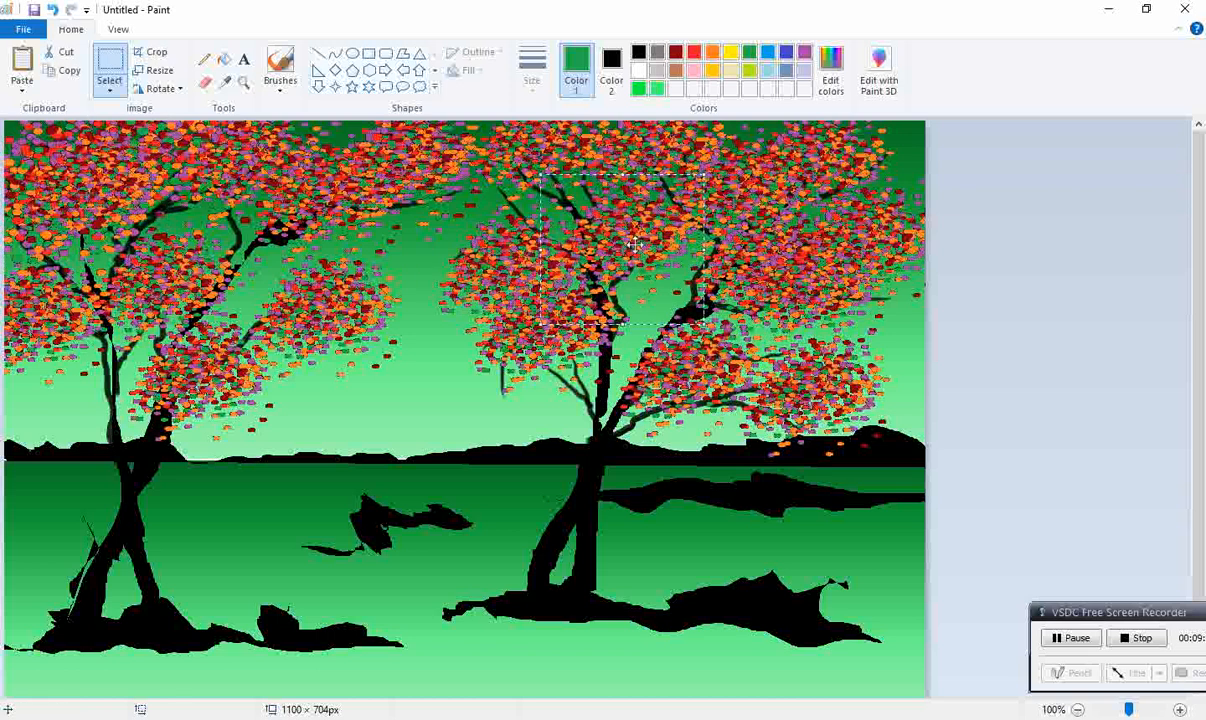
pyautogui.click(956, 526)
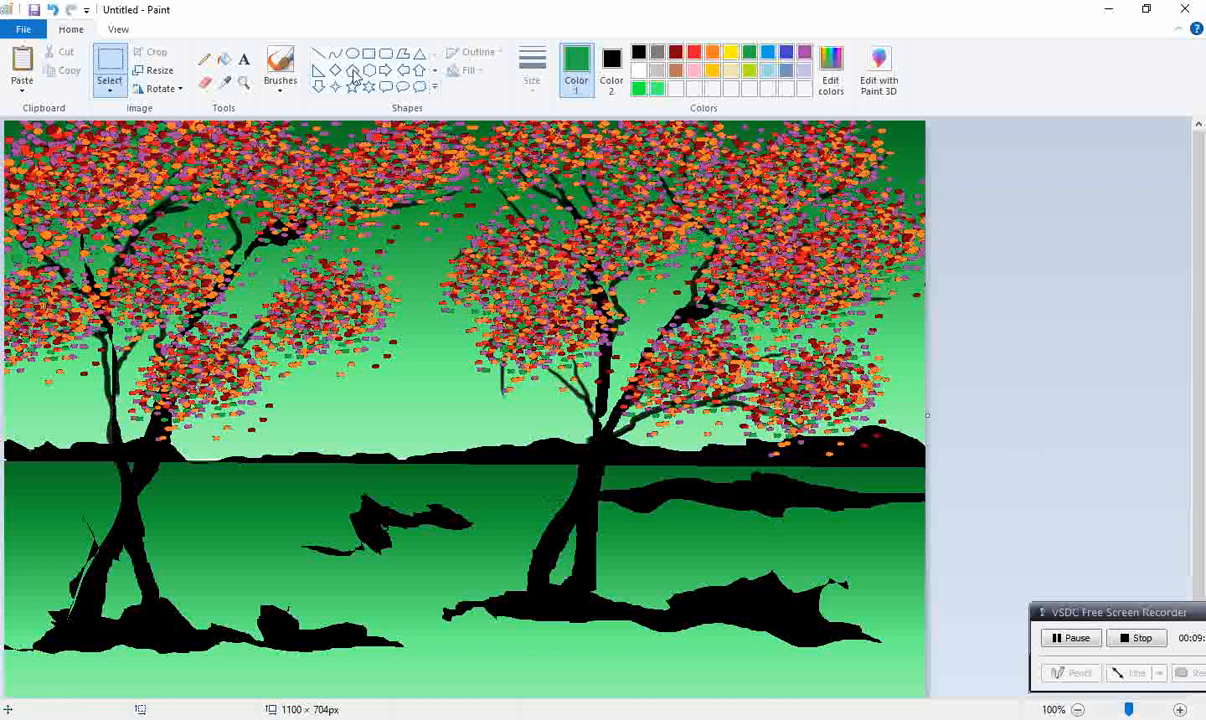
# Step: Thicken the trunks and main branches of both trees below the foliage with thick black Pencil strokes
pyautogui.click(638, 52)
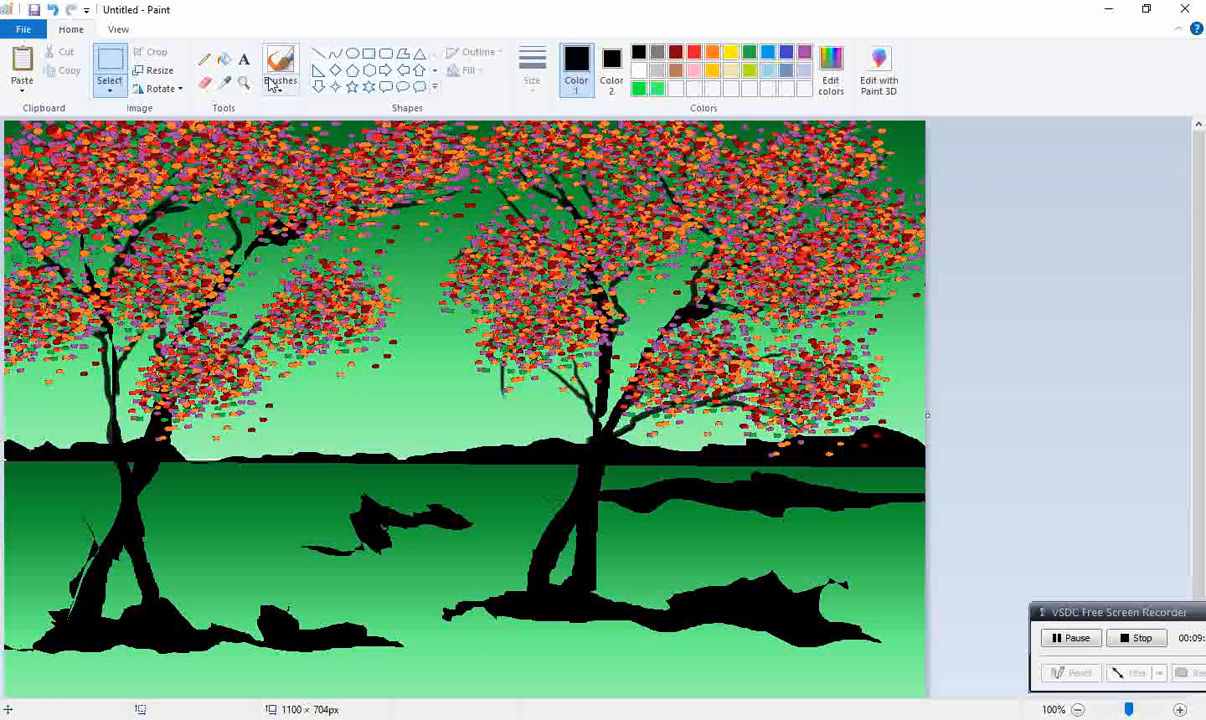
pyautogui.click(204, 59)
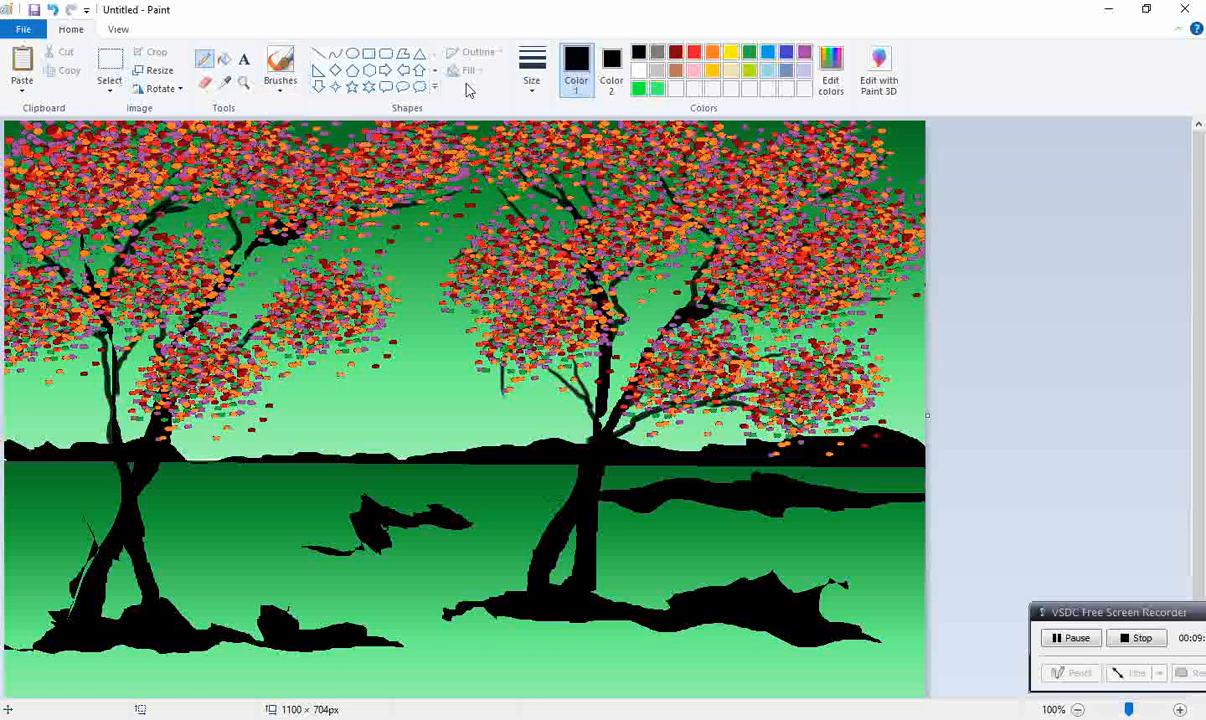
pyautogui.click(526, 90)
pyautogui.click(577, 217)
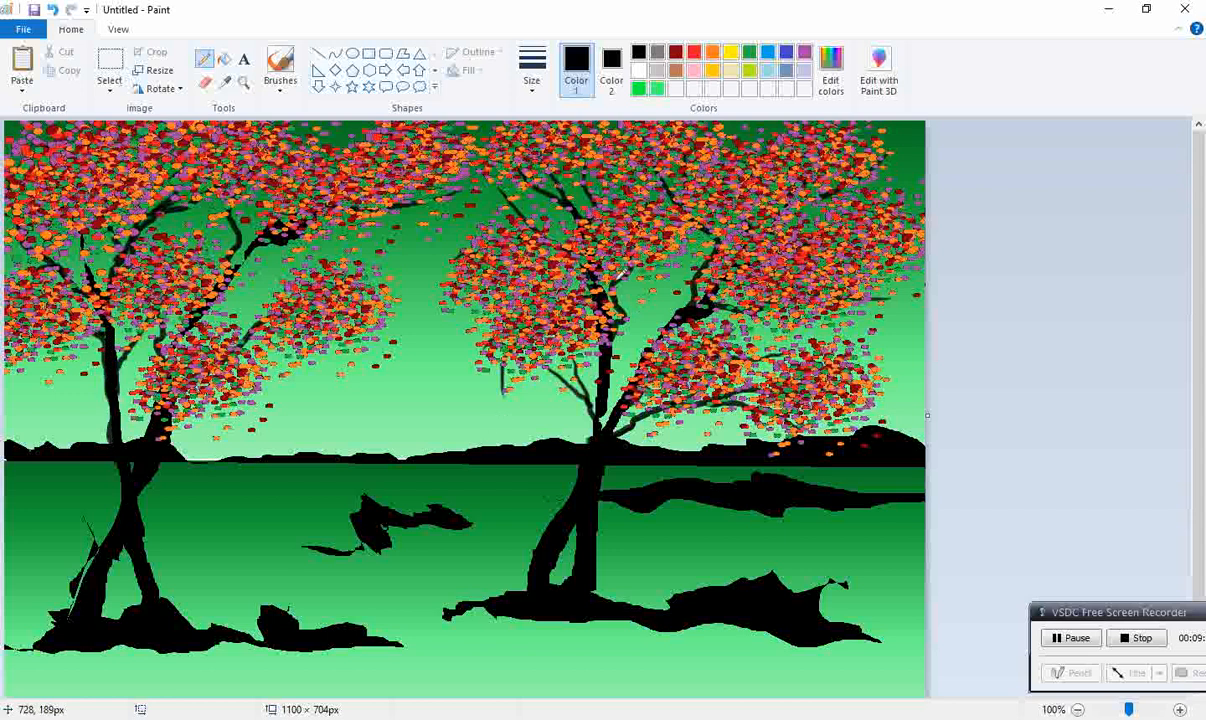
pyautogui.moveTo(620, 320); pyautogui.dragTo(604, 344)
pyautogui.moveTo(604, 401); pyautogui.dragTo(598, 418)
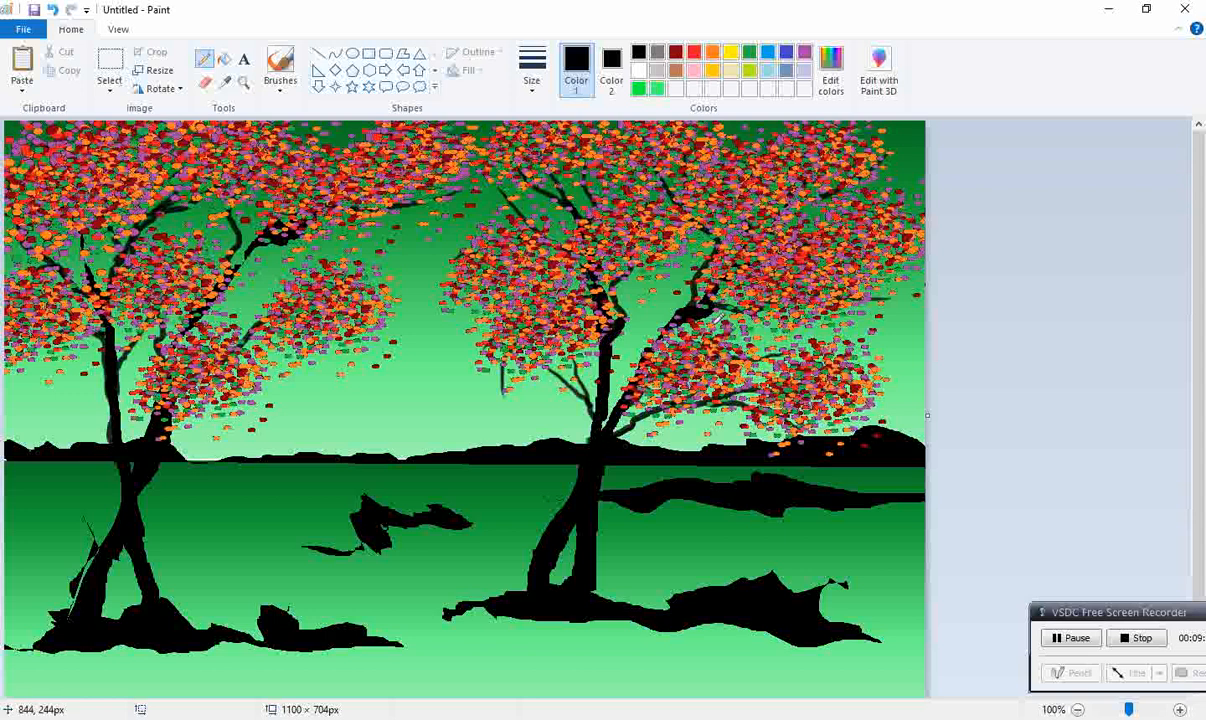
pyautogui.moveTo(640, 378)
pyautogui.mouseDown()
pyautogui.moveTo(606, 395)
pyautogui.moveTo(605, 445)
pyautogui.mouseUp()
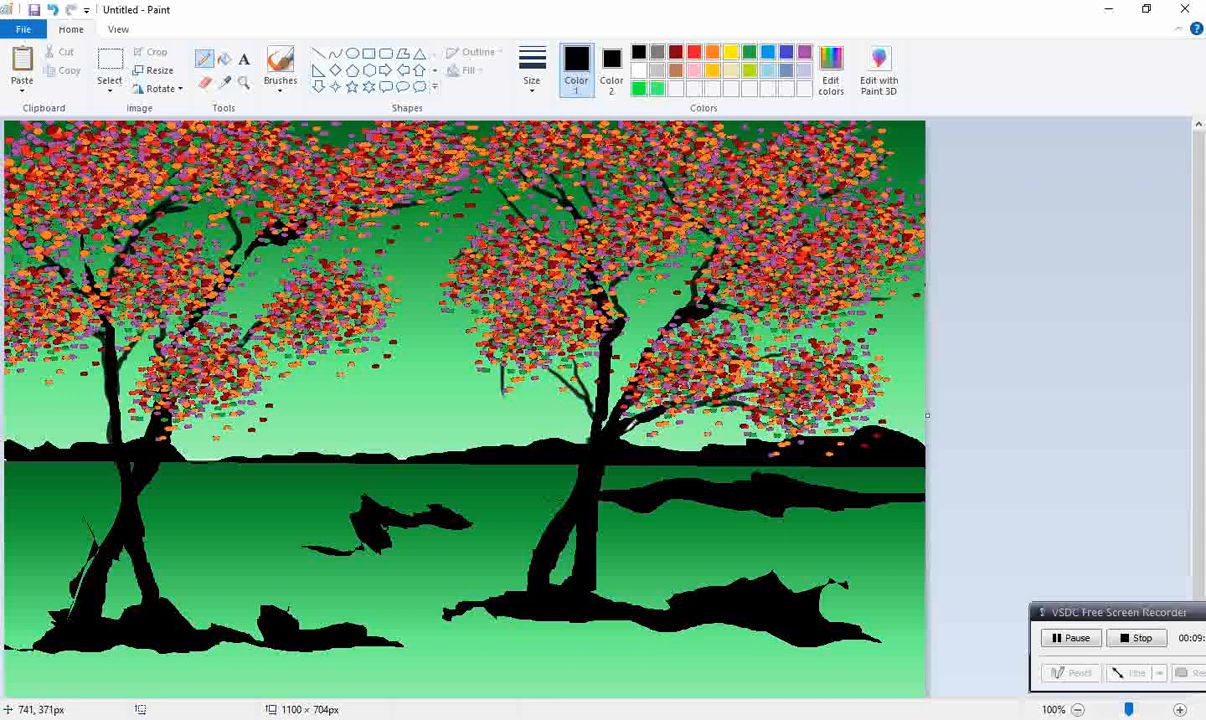
# Step: Paste additional foliage copies over the right-hand tree's lower branches and the left-hand tree's middle and right-side branches
pyautogui.hotkey('ctrl', 'v')
pyautogui.moveTo(115, 209)
pyautogui.mouseDown()
pyautogui.moveTo(248, 288)
pyautogui.moveTo(777, 421)
pyautogui.moveTo(764, 405)
pyautogui.moveTo(704, 402)
pyautogui.moveTo(682, 379)
pyautogui.mouseUp()
pyautogui.hotkey('ctrl', 'v')
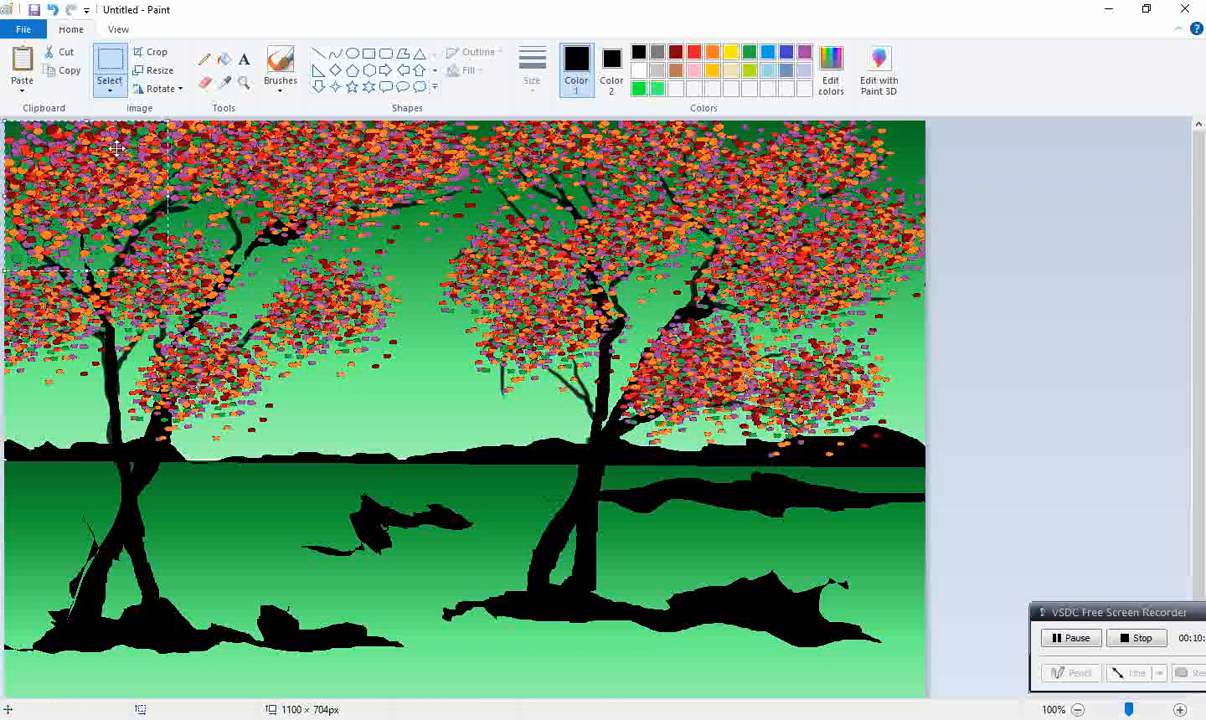
pyautogui.moveTo(78, 167); pyautogui.dragTo(176, 310)
pyautogui.hotkey('ctrl', 'v')
pyautogui.hotkey('ctrl', 'v')
pyautogui.moveTo(117, 225); pyautogui.dragTo(318, 320)
pyautogui.hotkey('ctrl', 'v')
pyautogui.moveTo(90, 192); pyautogui.dragTo(174, 248)
# Step: Paste more foliage over the right-hand tree's upper middle and smear dense foliage across the left-hand tree's crown
pyautogui.hotkey('ctrl', 'v')
pyautogui.moveTo(72, 207); pyautogui.dragTo(662, 186)
pyautogui.hotkey('ctrl', 'v')
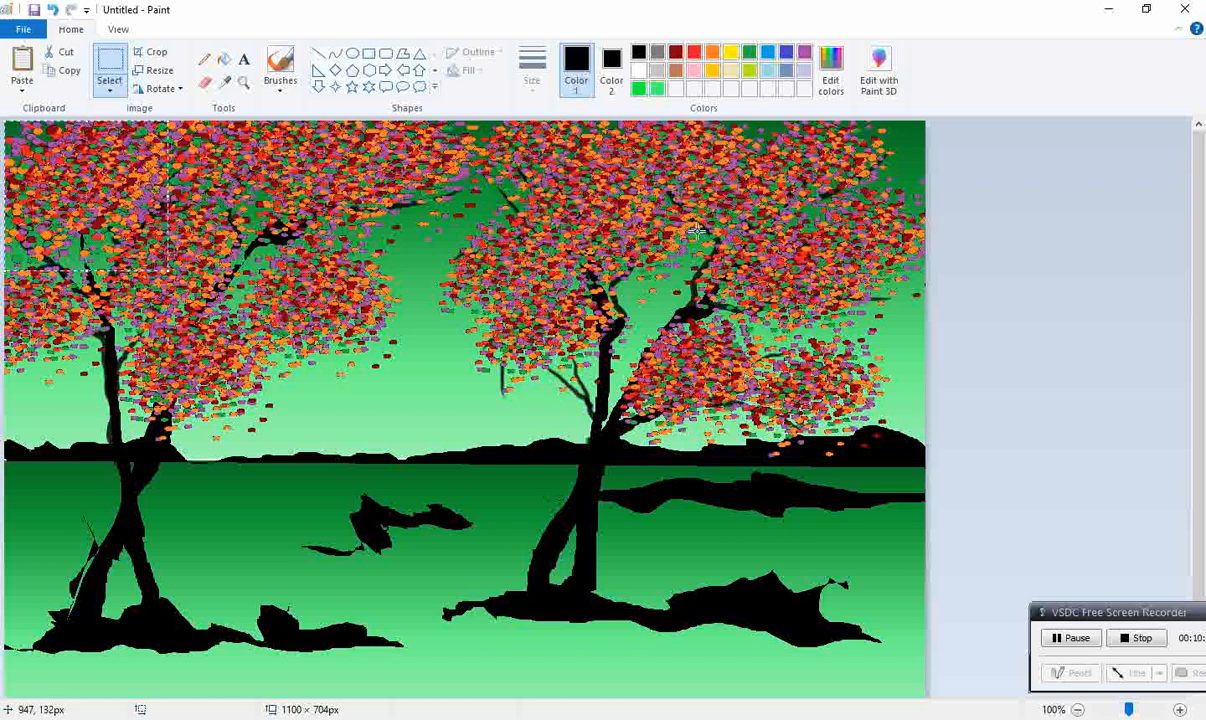
pyautogui.moveTo(80, 202)
pyautogui.mouseDown()
pyautogui.moveTo(272, 158)
pyautogui.moveTo(323, 168)
pyautogui.moveTo(157, 183)
pyautogui.moveTo(98, 213)
pyautogui.moveTo(68, 195)
pyautogui.moveTo(88, 205)
pyautogui.moveTo(101, 181)
pyautogui.moveTo(269, 179)
pyautogui.moveTo(298, 191)
pyautogui.moveTo(327, 178)
pyautogui.moveTo(216, 208)
pyautogui.mouseUp()
pyautogui.moveTo(92, 188)
pyautogui.mouseDown()
pyautogui.moveTo(277, 191)
pyautogui.moveTo(611, 156)
pyautogui.moveTo(650, 166)
pyautogui.moveTo(767, 155)
pyautogui.moveTo(708, 181)
pyautogui.moveTo(732, 179)
pyautogui.moveTo(732, 148)
pyautogui.moveTo(715, 153)
pyautogui.moveTo(717, 137)
pyautogui.moveTo(726, 170)
pyautogui.mouseUp()
pyautogui.hotkey('ctrl', 'v')
pyautogui.moveTo(138, 185)
pyautogui.mouseDown()
pyautogui.moveTo(804, 151)
pyautogui.moveTo(559, 161)
pyautogui.moveTo(368, 212)
pyautogui.moveTo(590, 266)
pyautogui.mouseUp()
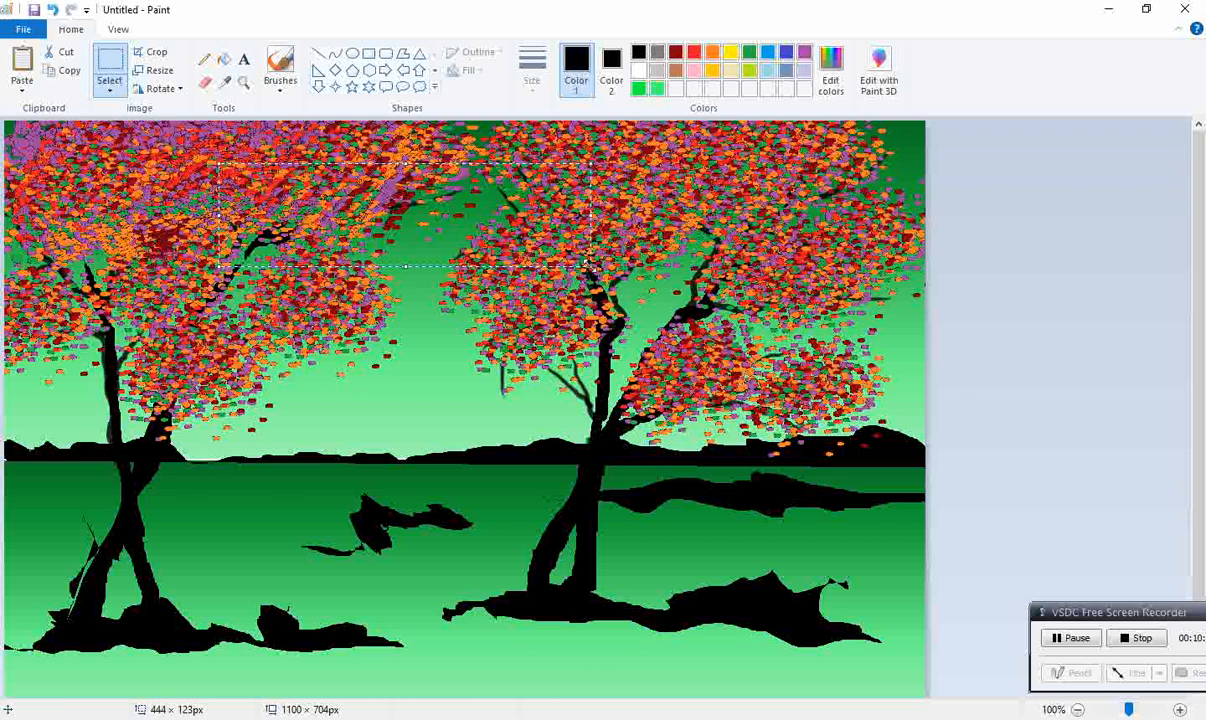
pyautogui.click(969, 250)
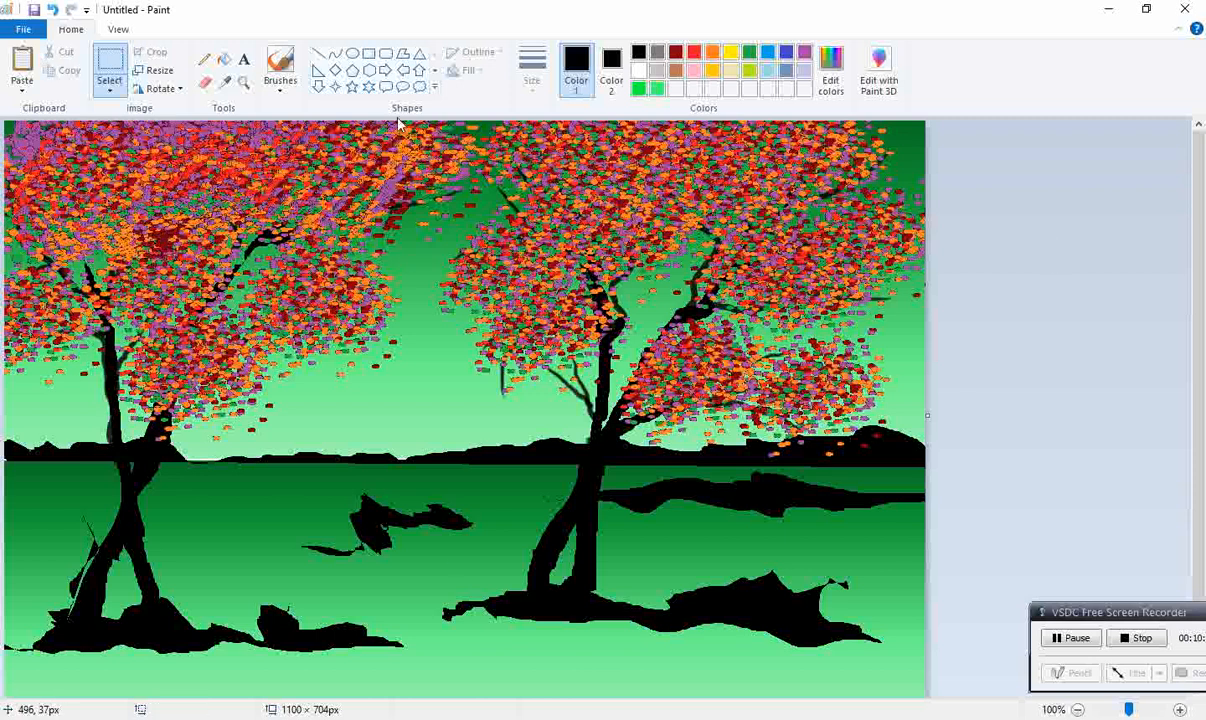
# Step: Draw an ellipse of about 89 × 80 px between the trees above the horizon, with white outline and light grey solid fill
pyautogui.click(638, 70)
pyautogui.click(611, 80)
pyautogui.click(653, 70)
pyautogui.click(352, 55)
pyautogui.click(470, 70)
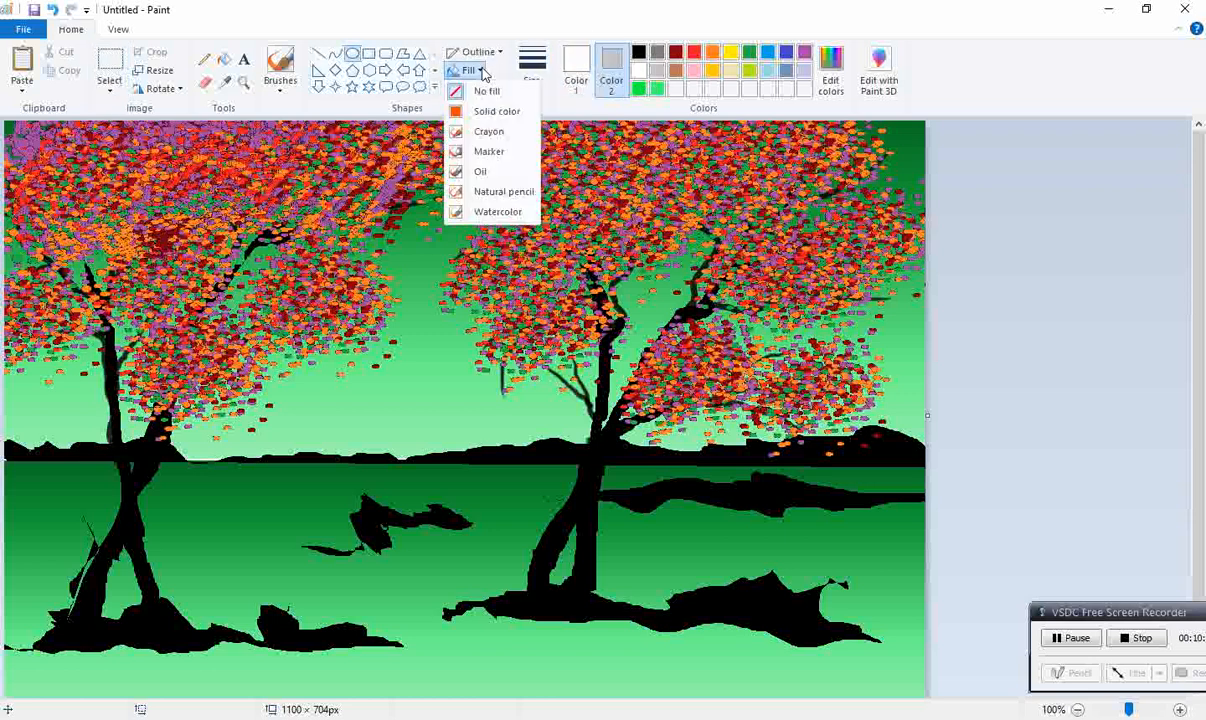
pyautogui.click(497, 110)
pyautogui.moveTo(385, 382); pyautogui.dragTo(460, 449)
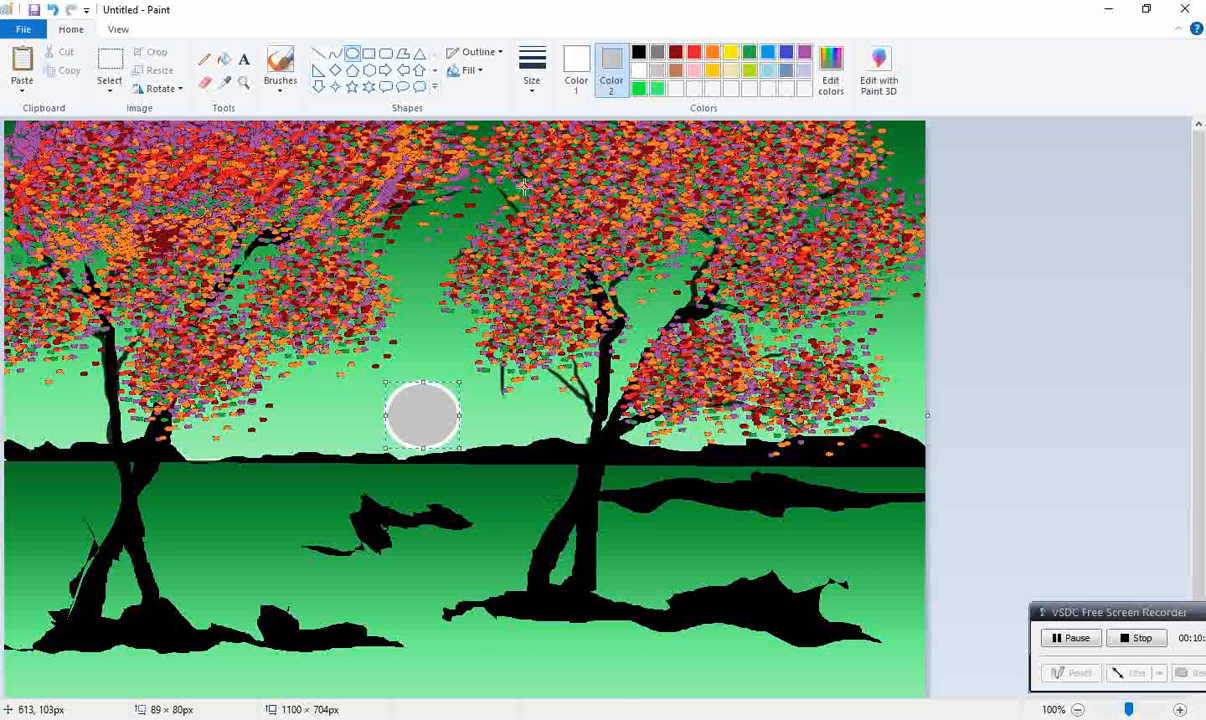
# Step: Change the ellipse's fill to white and enlarge it slightly into a round sun just above the horizon
pyautogui.click(638, 72)
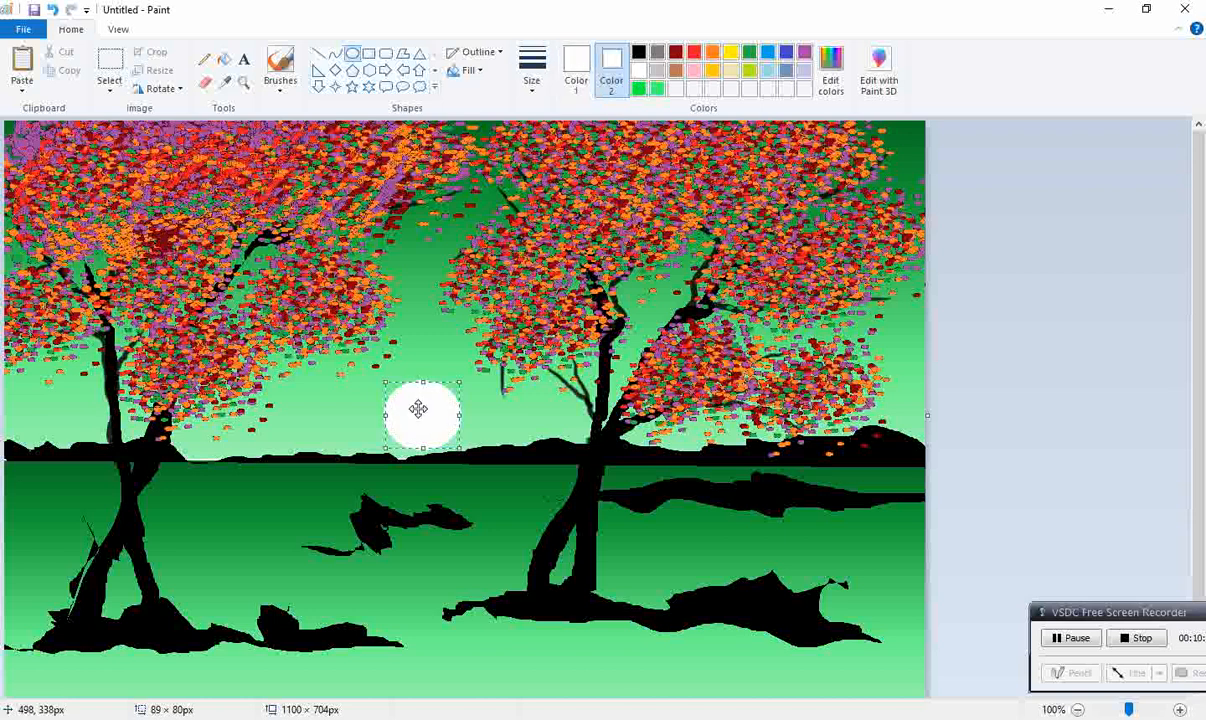
pyautogui.moveTo(423, 374); pyautogui.dragTo(463, 408)
pyautogui.click(1093, 337)
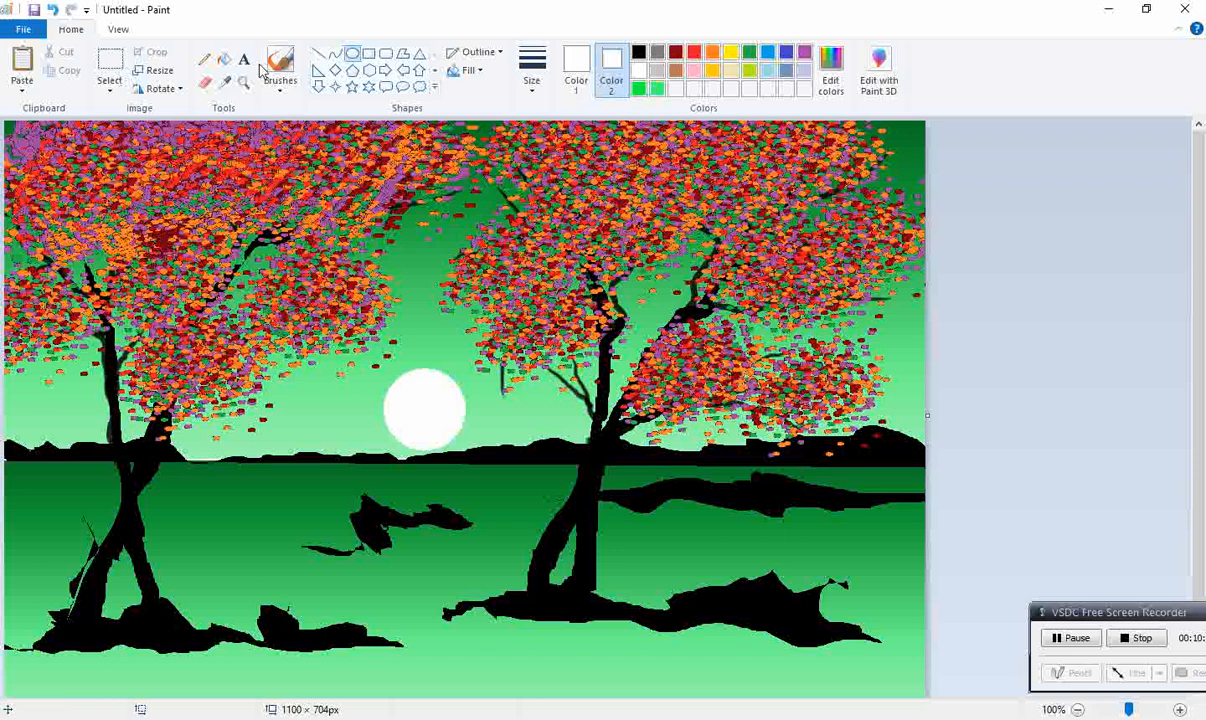
# Step: Scribble thin white horizontal Pencil strokes on the water below the sun as its reflection
pyautogui.click(204, 62)
pyautogui.click(531, 78)
pyautogui.click(546, 126)
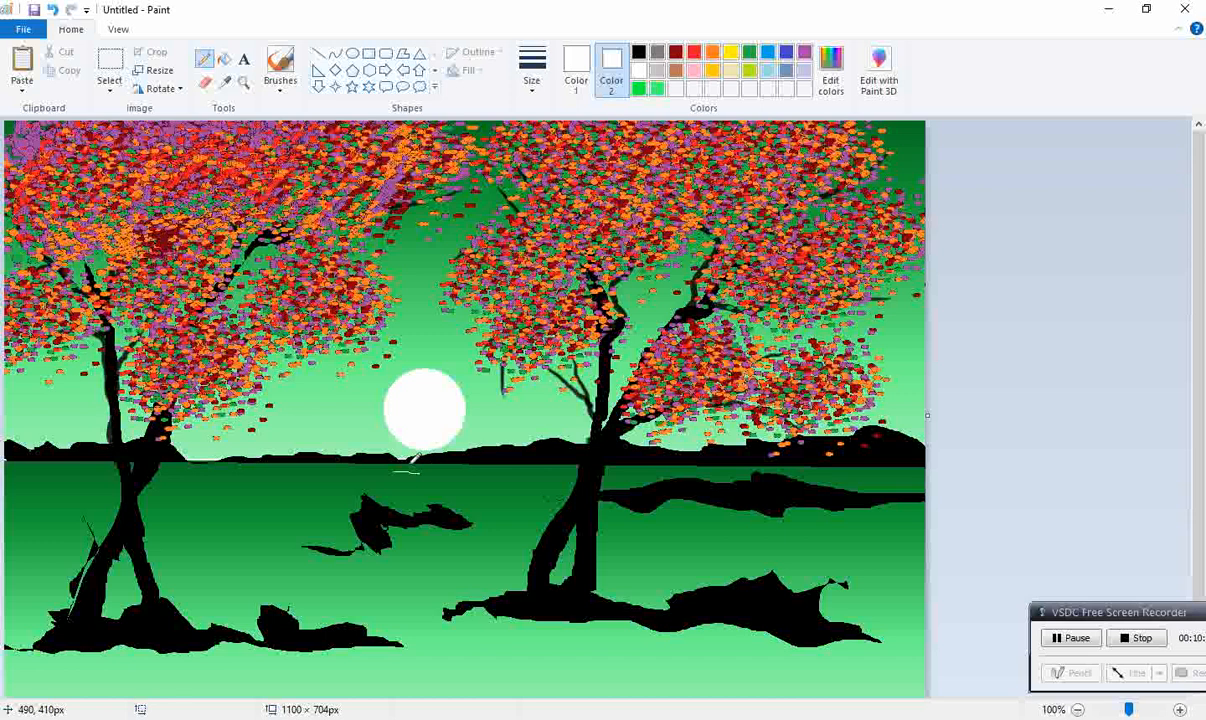
pyautogui.moveTo(439, 468)
pyautogui.mouseDown()
pyautogui.moveTo(375, 464)
pyautogui.moveTo(548, 474)
pyautogui.moveTo(373, 466)
pyautogui.moveTo(486, 468)
pyautogui.moveTo(366, 453)
pyautogui.moveTo(497, 459)
pyautogui.moveTo(410, 455)
pyautogui.moveTo(406, 473)
pyautogui.moveTo(423, 483)
pyautogui.moveTo(404, 481)
pyautogui.moveTo(466, 467)
pyautogui.moveTo(437, 485)
pyautogui.mouseUp()
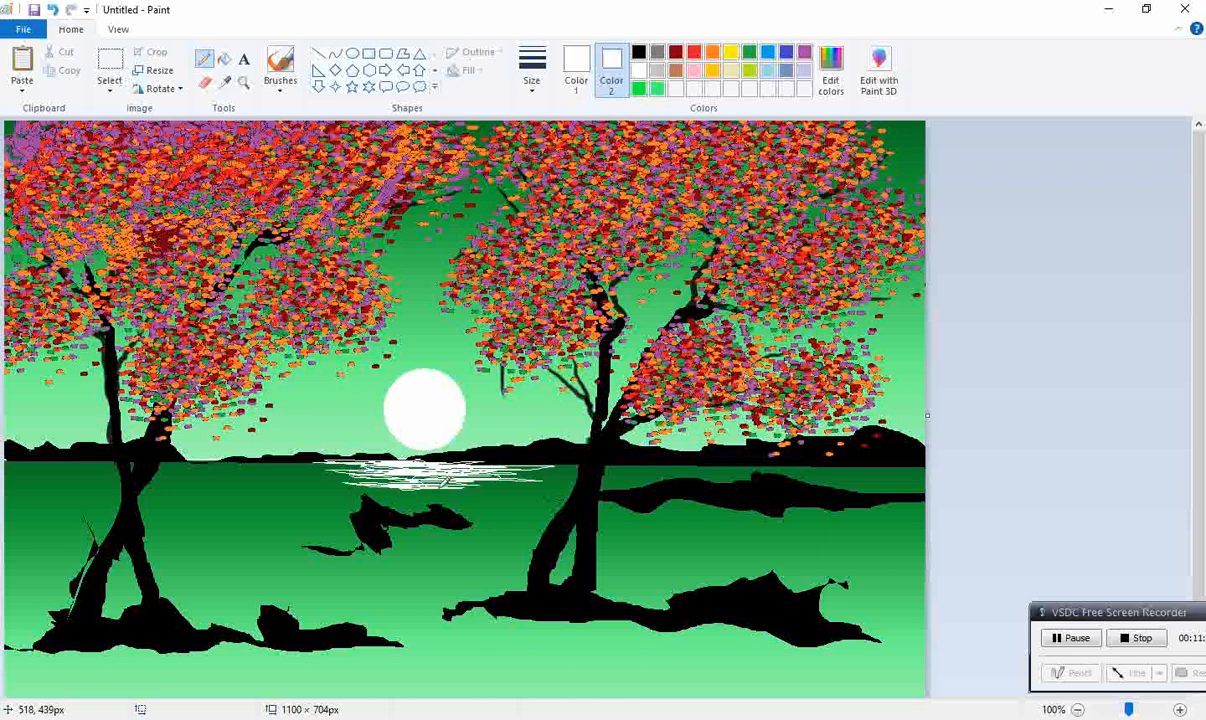